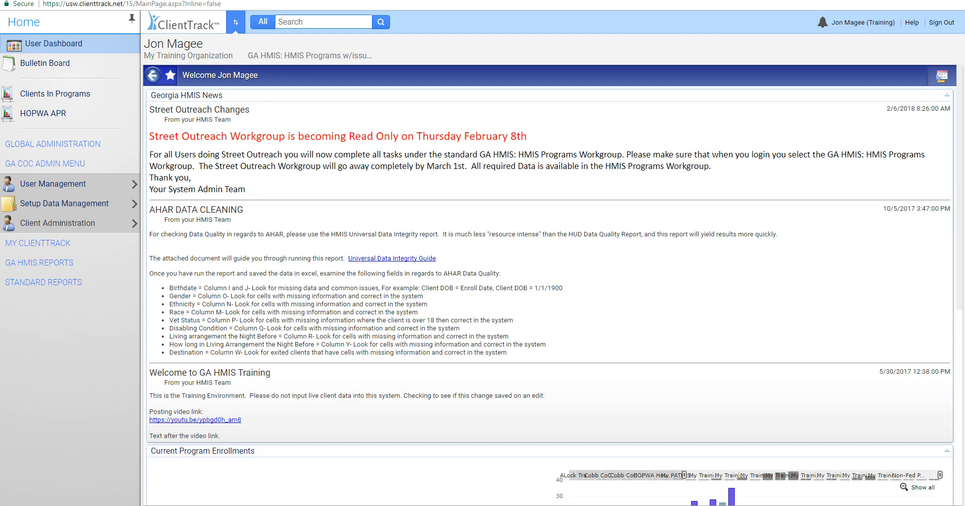
Step: Open the project setup list from the GA CoC setup data management area and look through the projects
{"action": "left_click", "coordinate": [30, 169]}
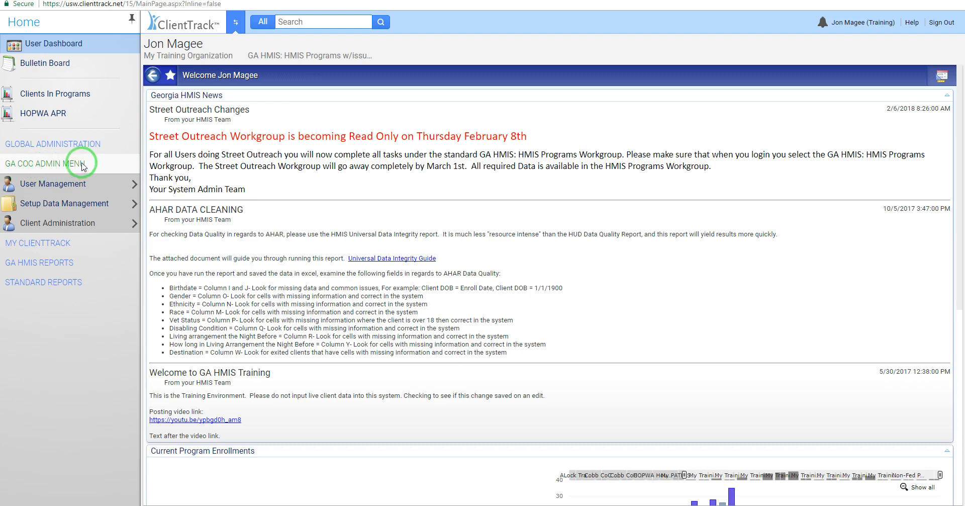
{"action": "left_click", "coordinate": [45, 204]}
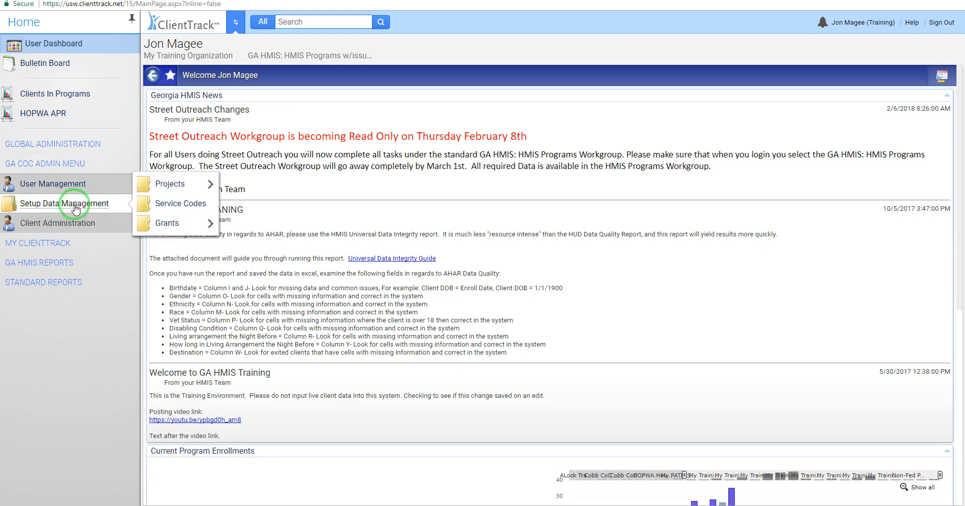
{"action": "left_click", "coordinate": [174, 184]}
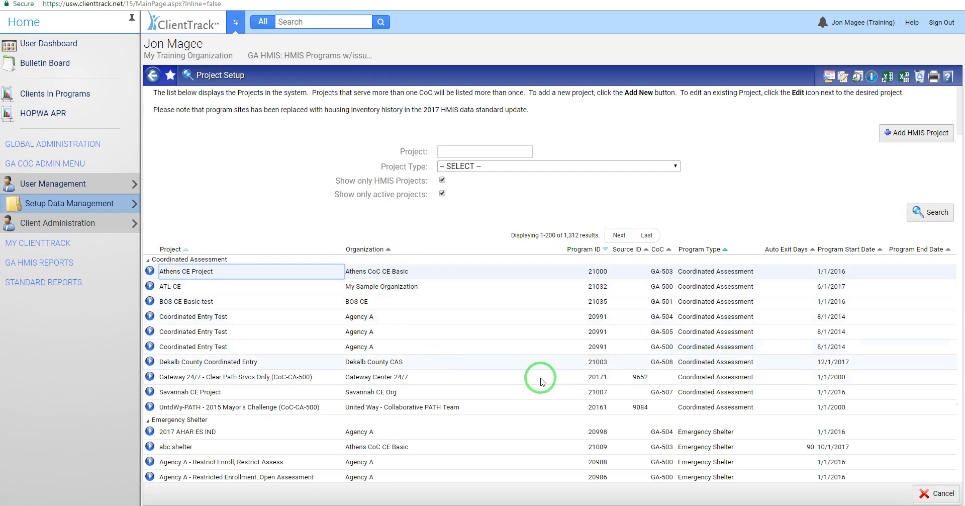
{"action": "scroll", "coordinate": [491, 366], "scroll_direction": "down", "scroll_amount": 4}
{"action": "scroll", "coordinate": [538, 405], "scroll_direction": "up", "scroll_amount": 4}
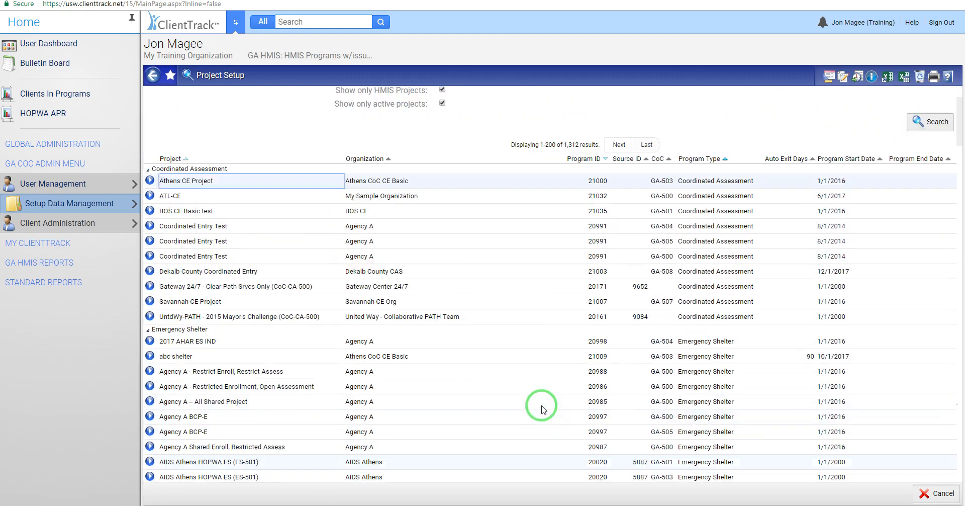
Step: Search the projects for "athens" and narrow the list to the Emergency Shelter project type
{"action": "left_click", "coordinate": [452, 151]}
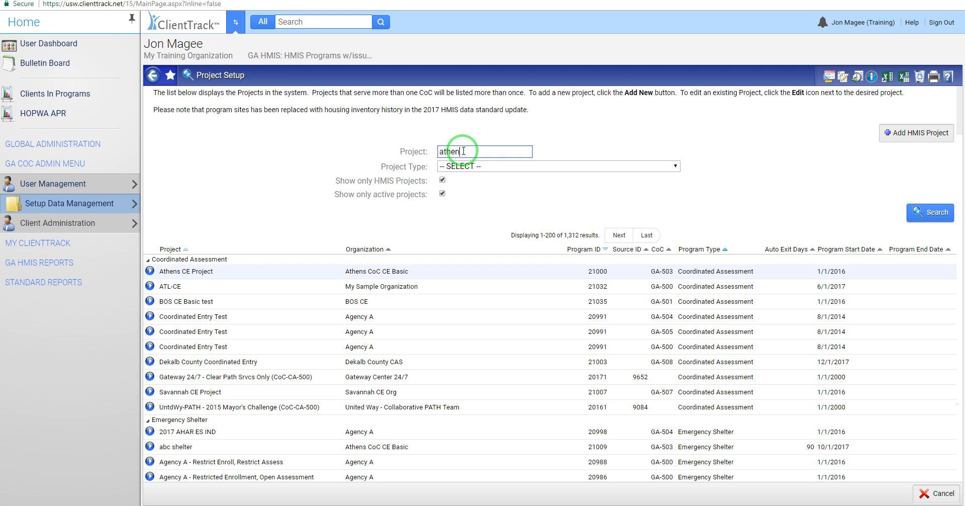
{"action": "left_click", "coordinate": [930, 213]}
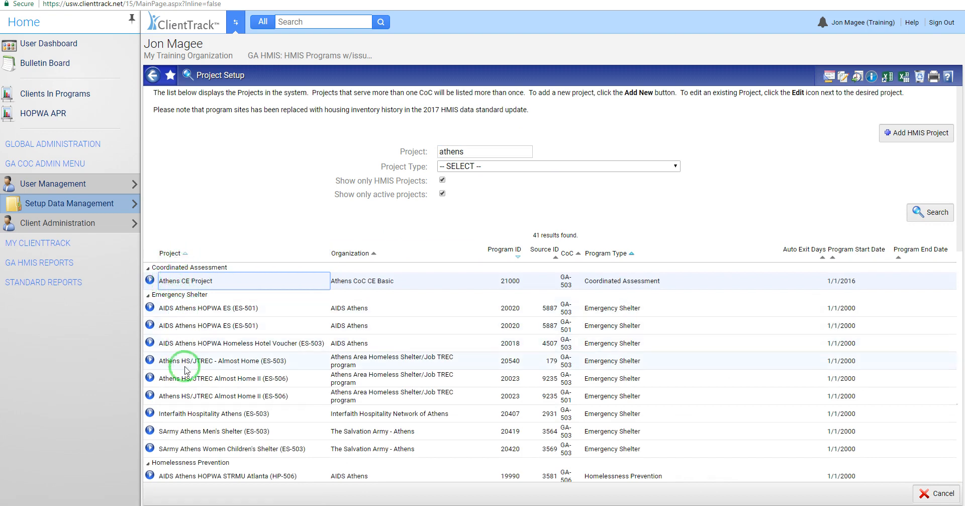
{"action": "left_click", "coordinate": [481, 169]}
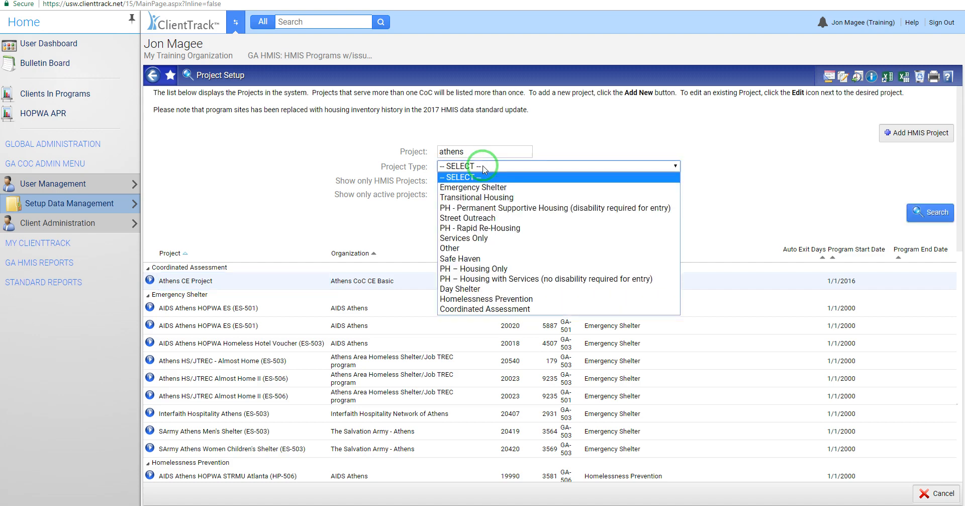
{"action": "left_click", "coordinate": [484, 191]}
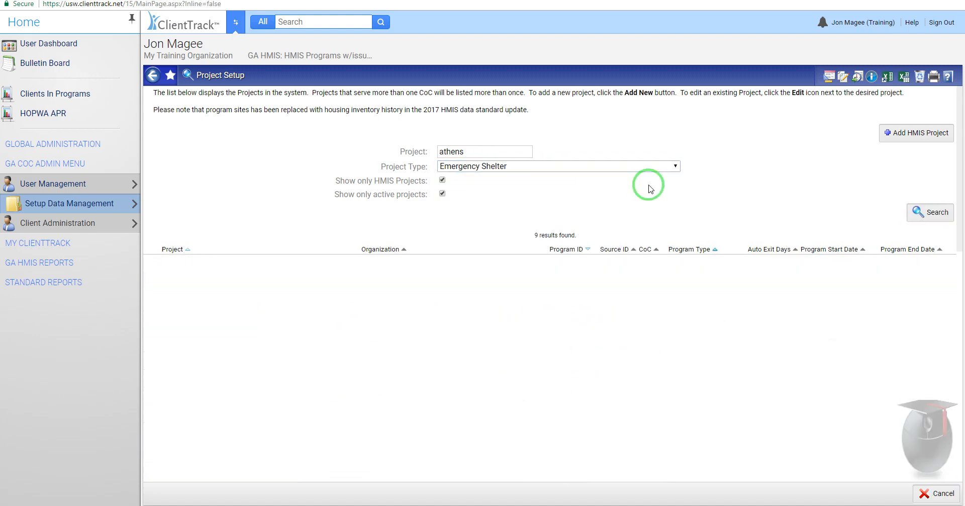
Step: Clear the project name and type filters, and view the list with the HMIS-only filter turned off and back on
{"action": "double_click", "coordinate": [497, 152]}
{"action": "key", "text": "BackSpace"}
{"action": "left_click", "coordinate": [497, 166]}
{"action": "left_click", "coordinate": [496, 172]}
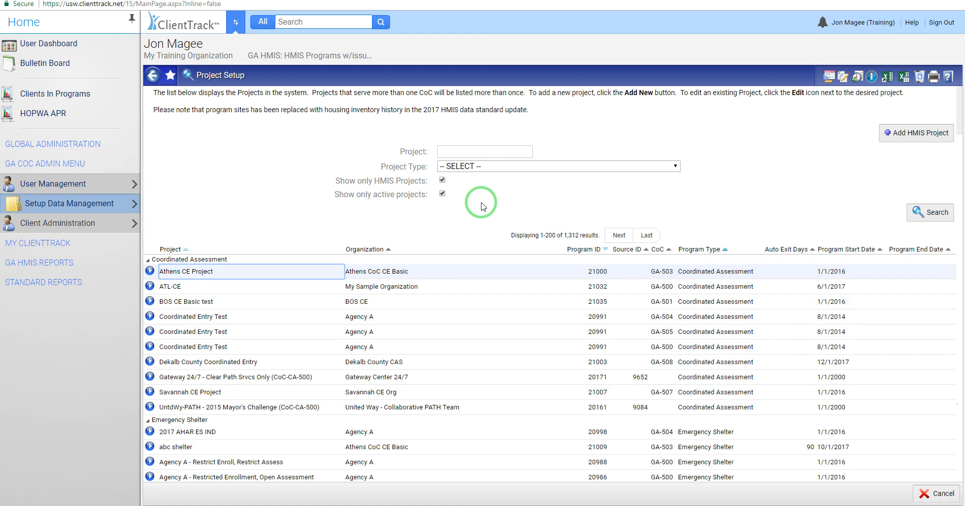
{"action": "left_click", "coordinate": [442, 179]}
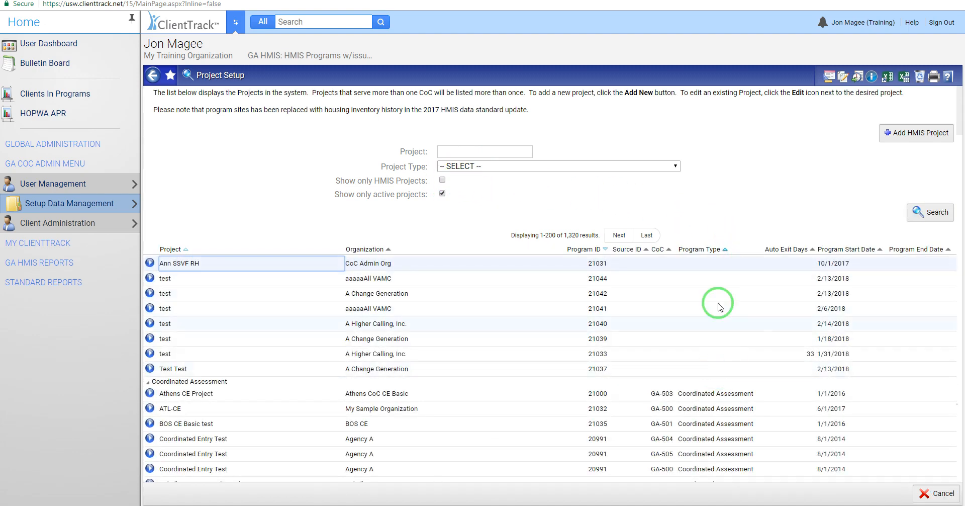
{"action": "left_click", "coordinate": [442, 180]}
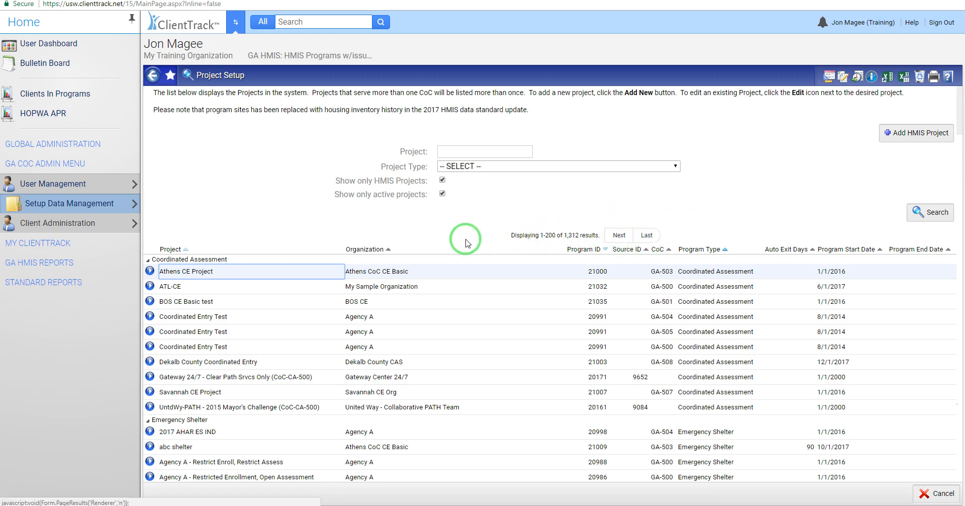
Step: View the actions available for Athens CE Project and browse the Coordinated Assessment and Emergency Shelter projects
{"action": "left_click", "coordinate": [150, 272]}
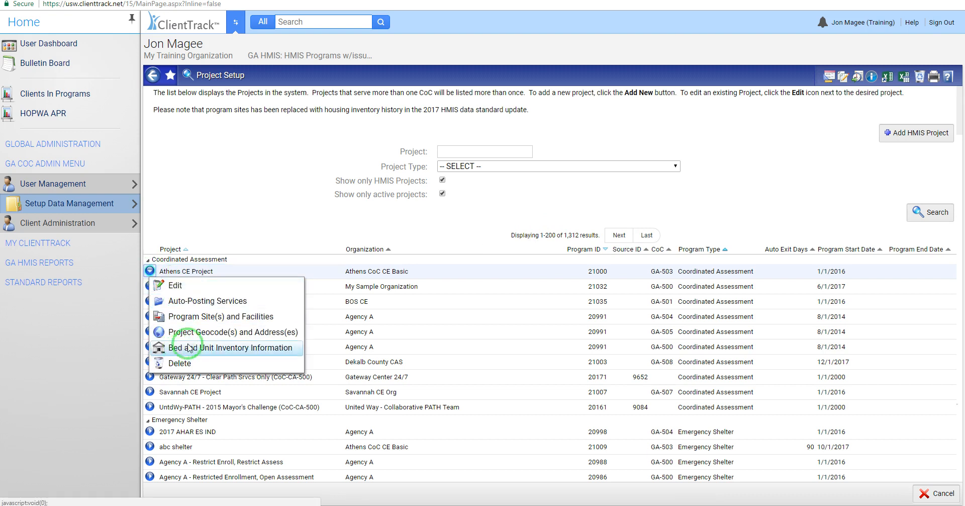
{"action": "left_click", "coordinate": [236, 220]}
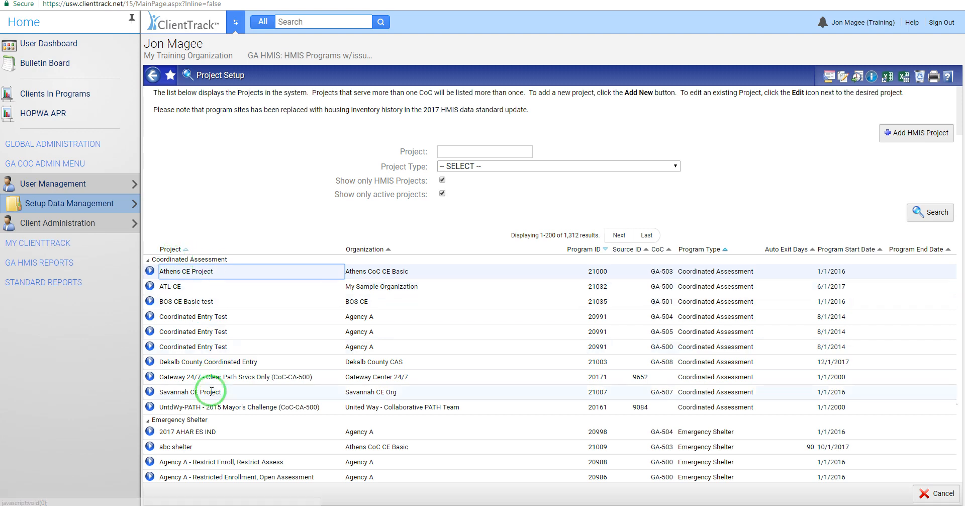
{"action": "scroll", "coordinate": [284, 344], "scroll_direction": "down", "scroll_amount": 1}
{"action": "scroll", "coordinate": [284, 345], "scroll_direction": "down", "scroll_amount": 2}
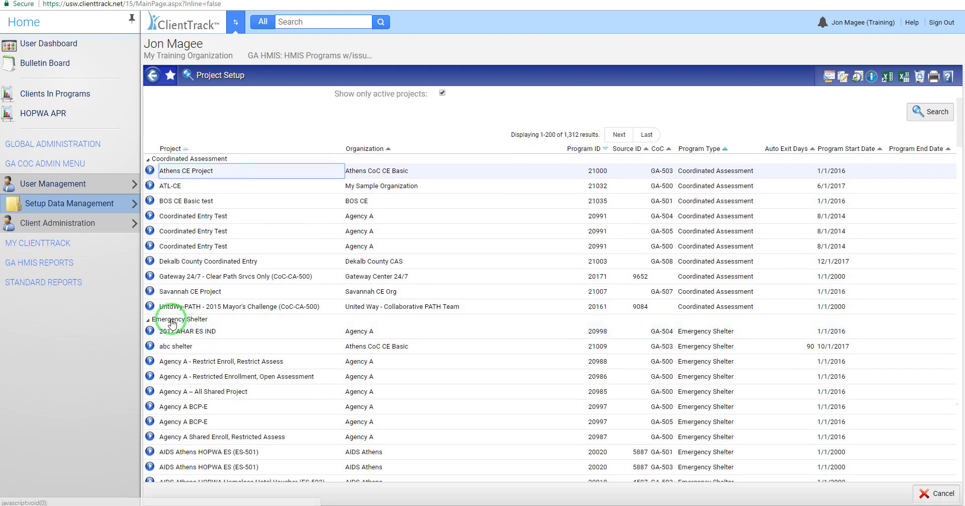
{"action": "scroll", "coordinate": [222, 395], "scroll_direction": "down", "scroll_amount": 4}
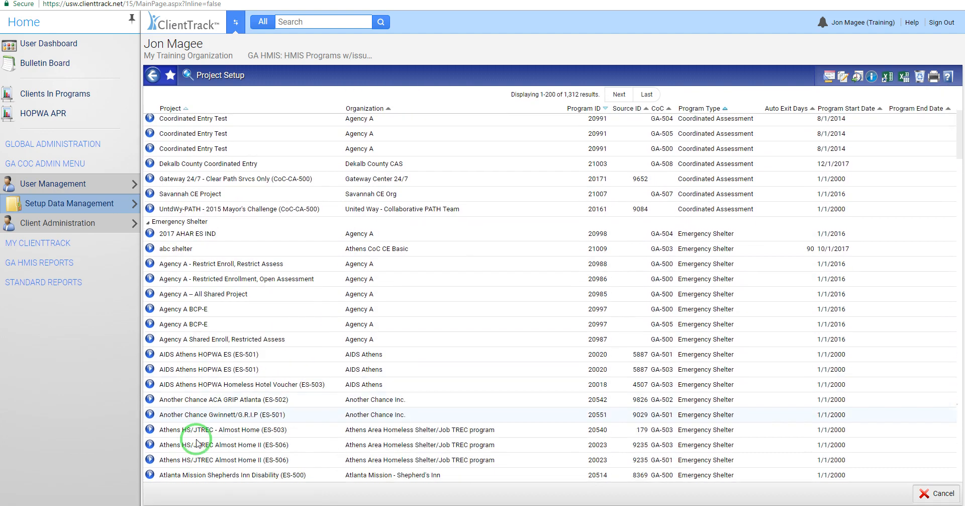
{"action": "scroll", "coordinate": [239, 357], "scroll_direction": "up", "scroll_amount": 3}
{"action": "scroll", "coordinate": [240, 358], "scroll_direction": "up", "scroll_amount": 4}
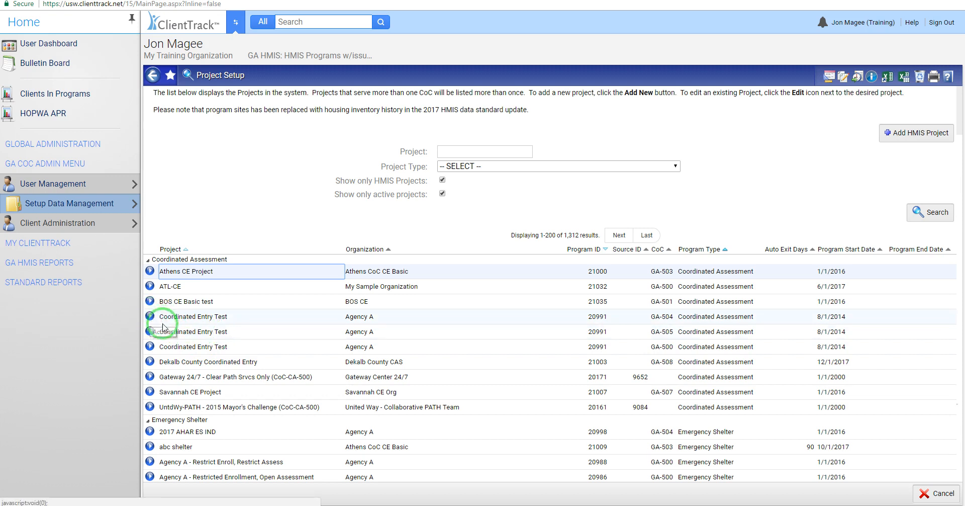
Step: Try to open the GA-500 and GA-505 entries of Agency A's Coordinated Entry Test project for editing
{"action": "left_click", "coordinate": [150, 350]}
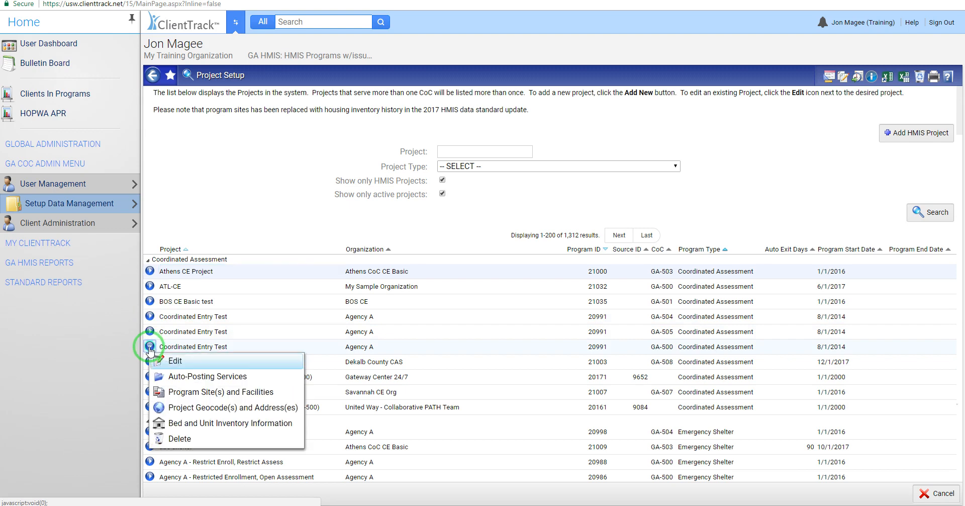
{"action": "left_click", "coordinate": [176, 360]}
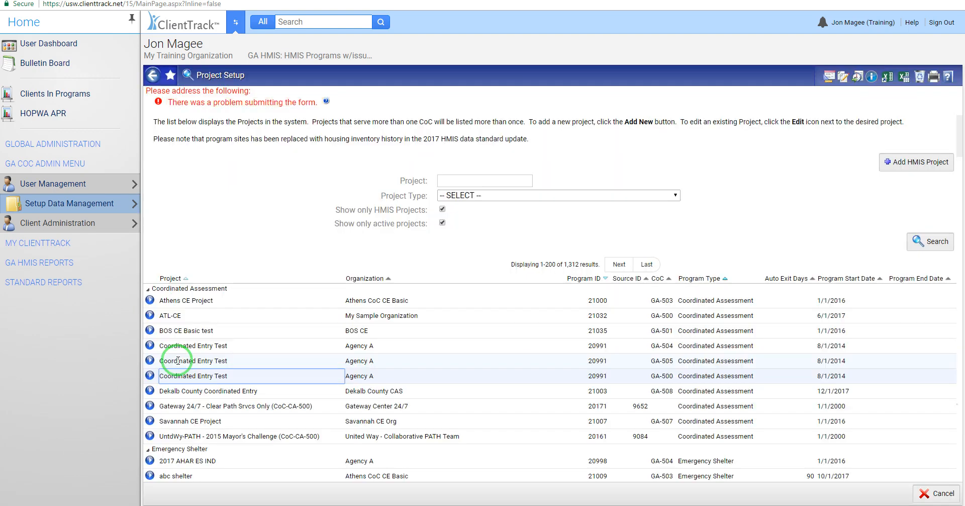
{"action": "left_click", "coordinate": [148, 366]}
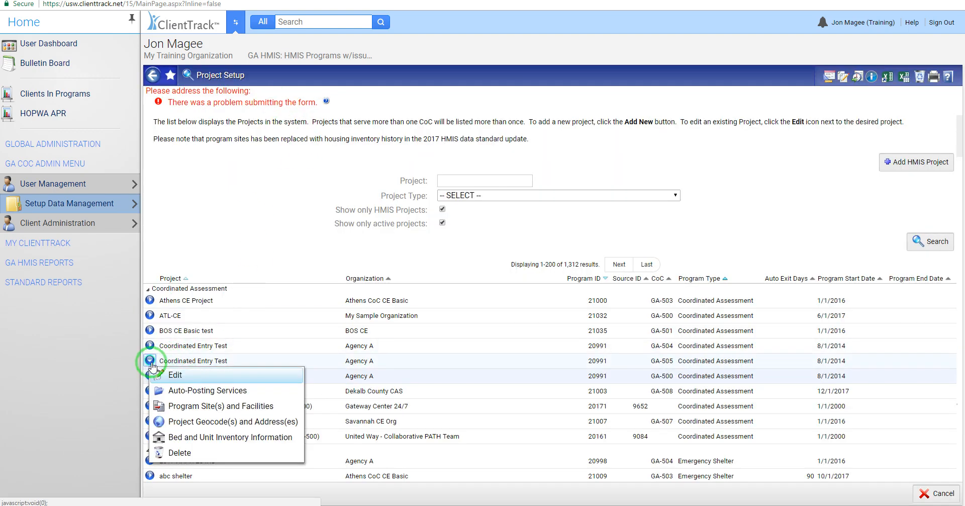
{"action": "left_click", "coordinate": [170, 371]}
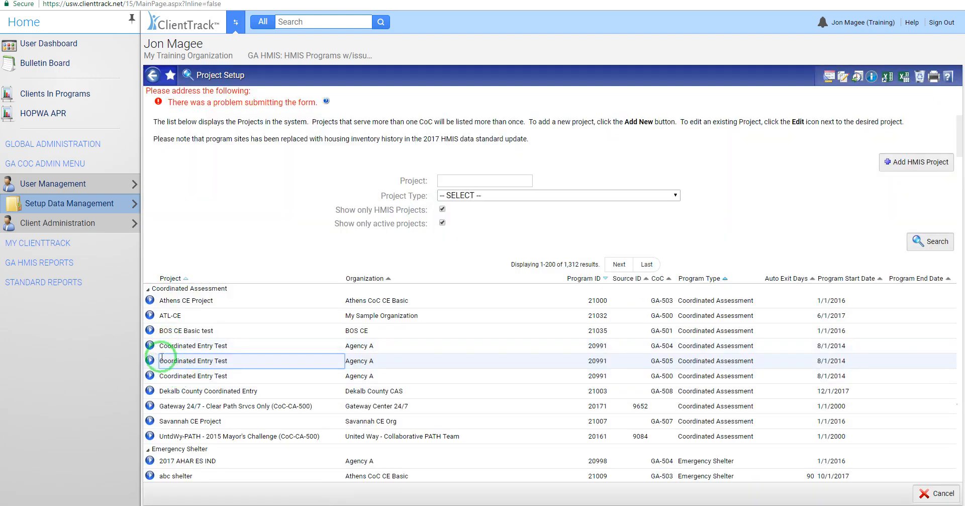
Step: Open the GA-504 entry of Agency A's Coordinated Entry Test for editing, view its setup form, and cancel
{"action": "left_click", "coordinate": [149, 344]}
{"action": "left_click", "coordinate": [174, 358]}
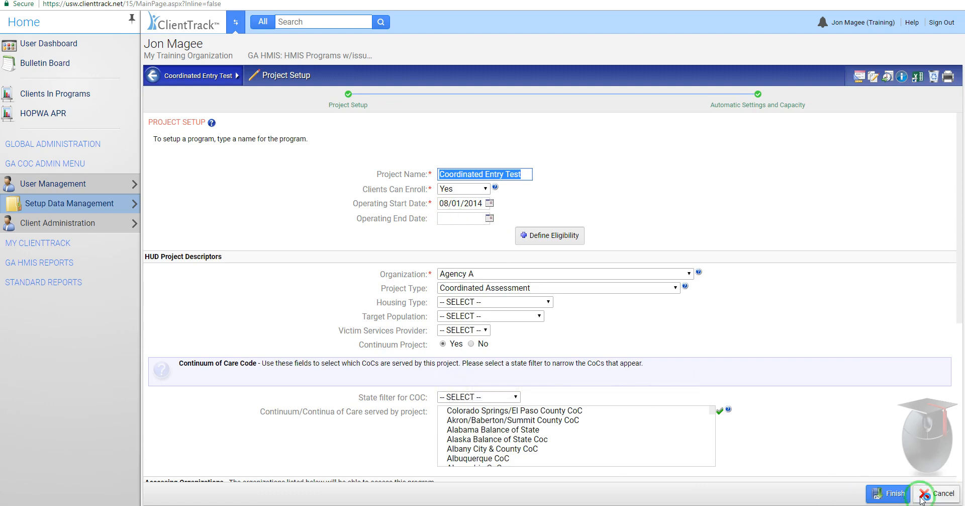
{"action": "left_click", "coordinate": [935, 493]}
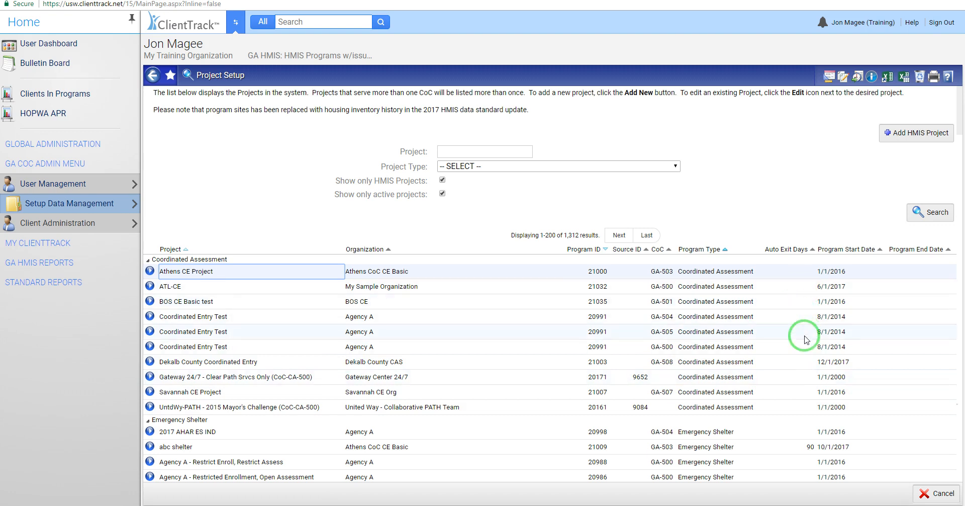
Step: Examine the auto exit days of abc shelter and the sorting of the project name column
{"action": "left_click", "coordinate": [810, 448]}
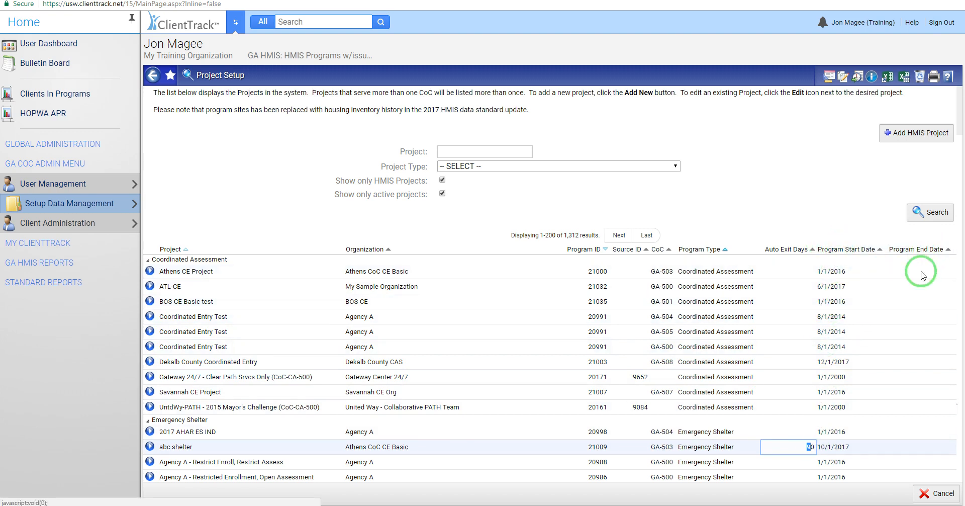
{"action": "left_click", "coordinate": [822, 223]}
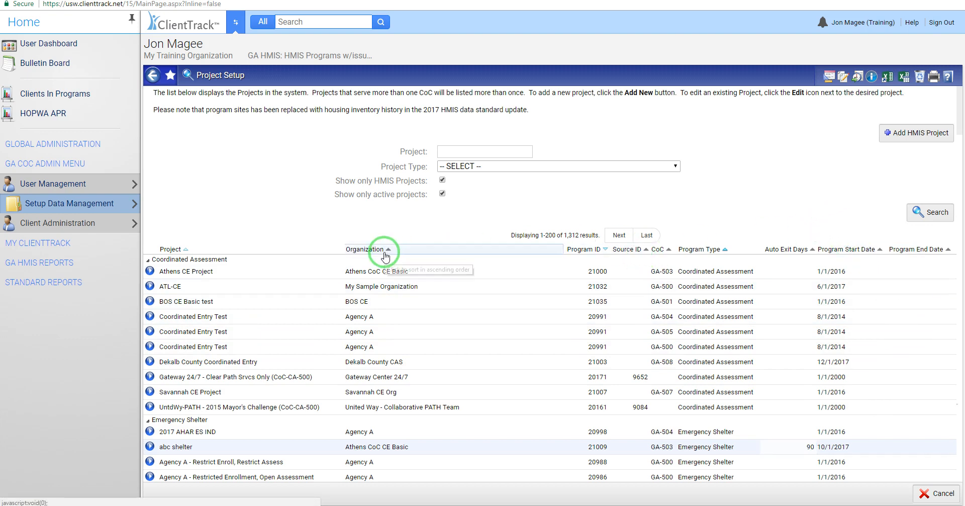
{"action": "left_click", "coordinate": [187, 250]}
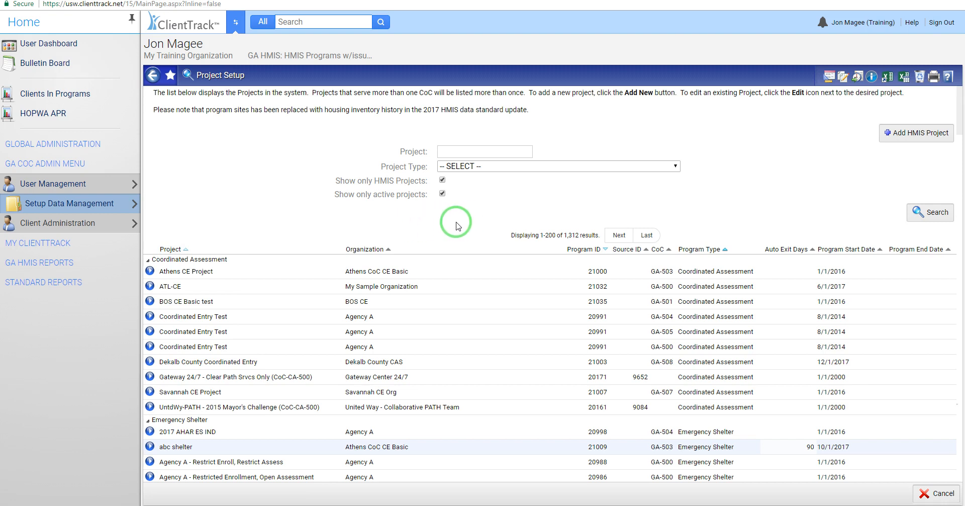
Step: View the workgroup, organization and location in the account preferences and close them without changes
{"action": "left_click", "coordinate": [876, 23]}
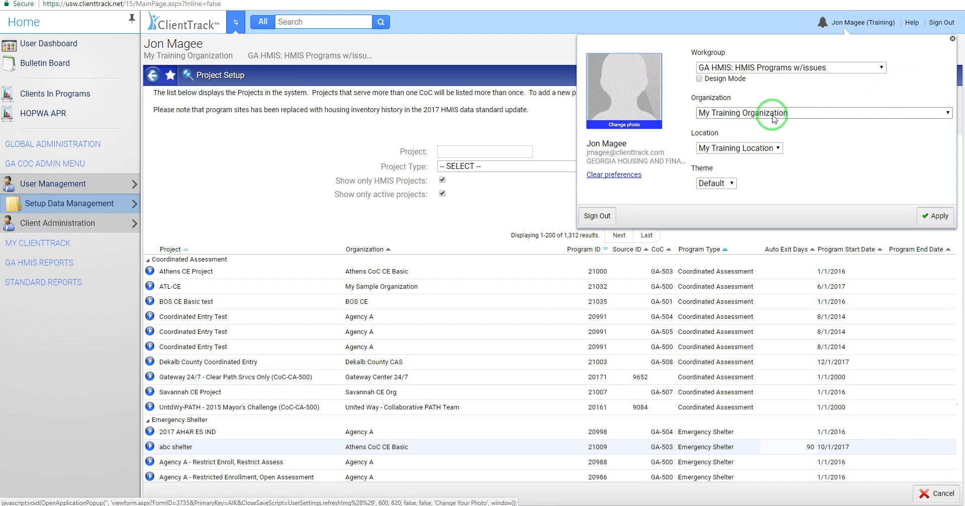
{"action": "left_click", "coordinate": [954, 41]}
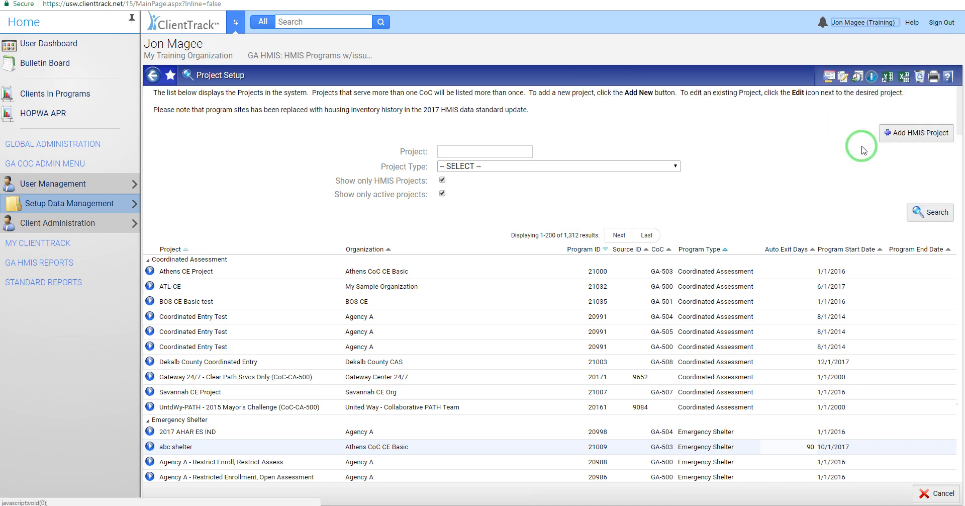
Step: Start adding a new HMIS project and enter "Emergency shelter" as its project name
{"action": "left_click", "coordinate": [916, 135]}
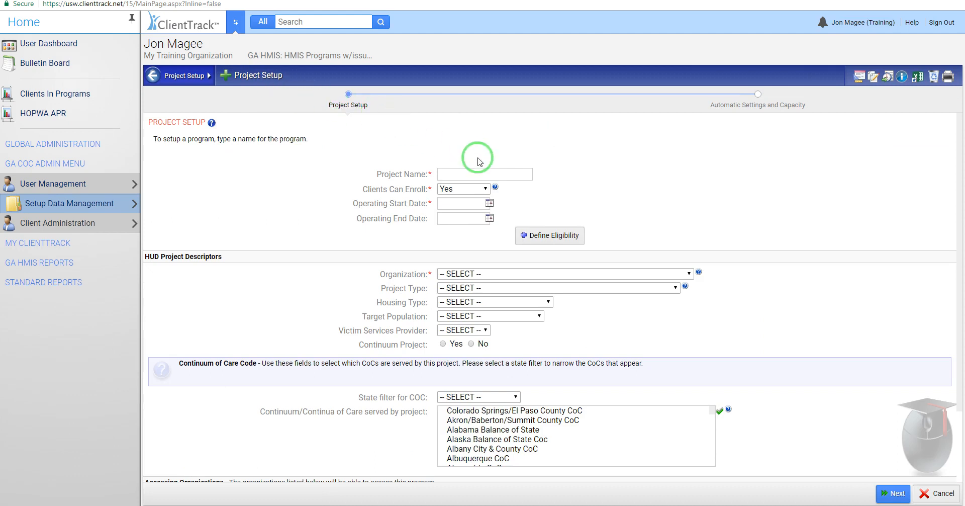
{"action": "left_click", "coordinate": [466, 173]}
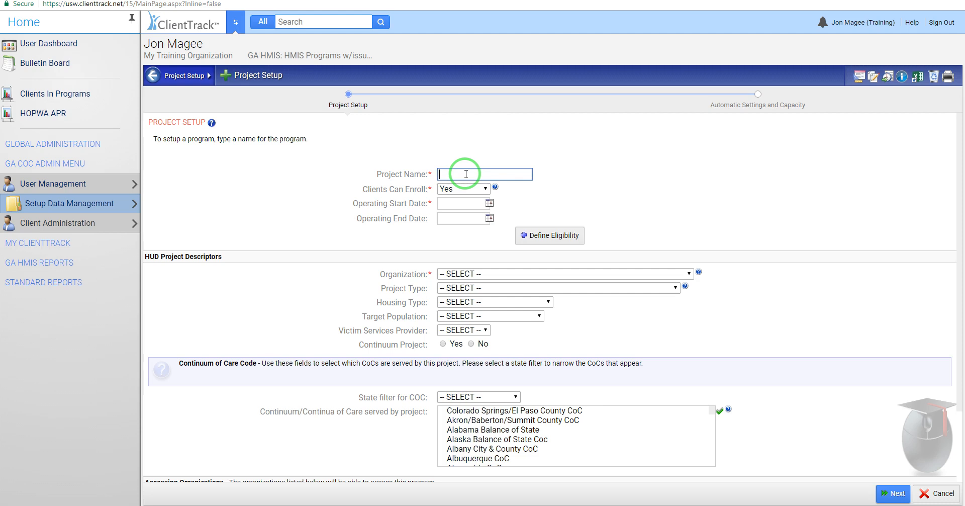
{"action": "type", "text": "Emergency shelter"}
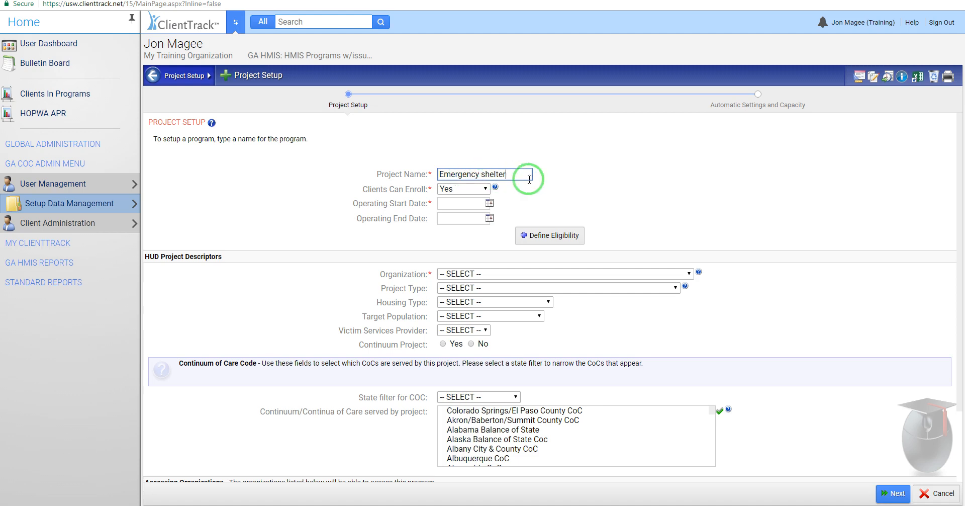
Step: Replace the project name with "My training organization -", the user's first name in possessive form, and "Shelter (ES-500)"
{"action": "left_click_drag", "start_coordinate": [528, 177], "coordinate": [417, 174]}
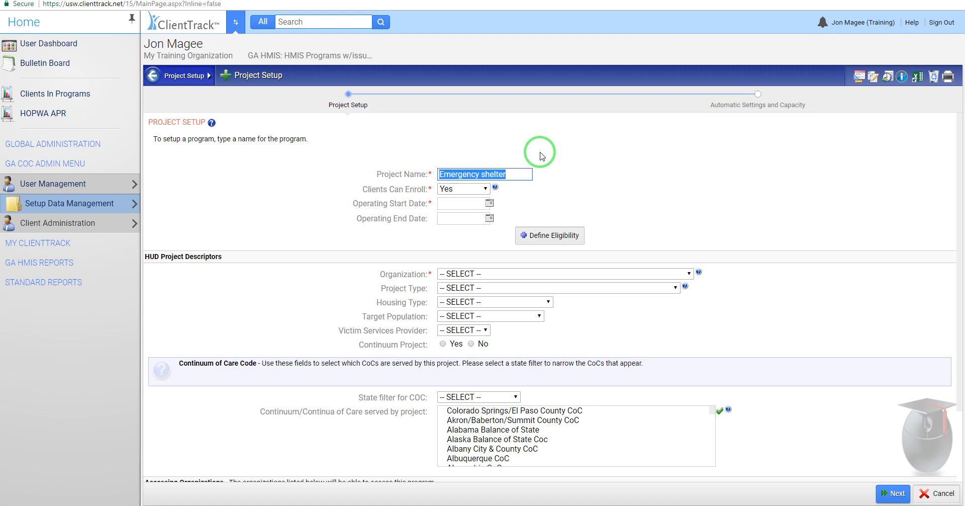
{"action": "type", "text": "My "}
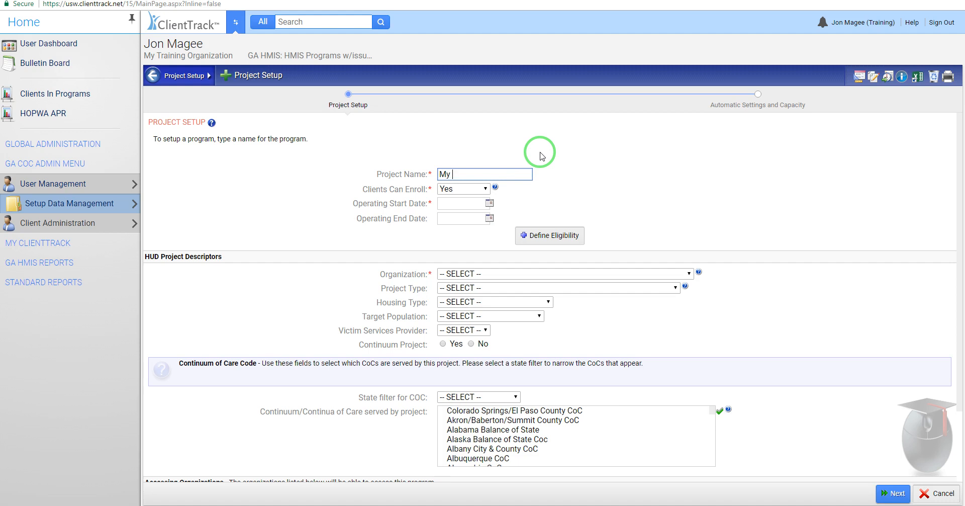
{"action": "type", "text": "training organization -"}
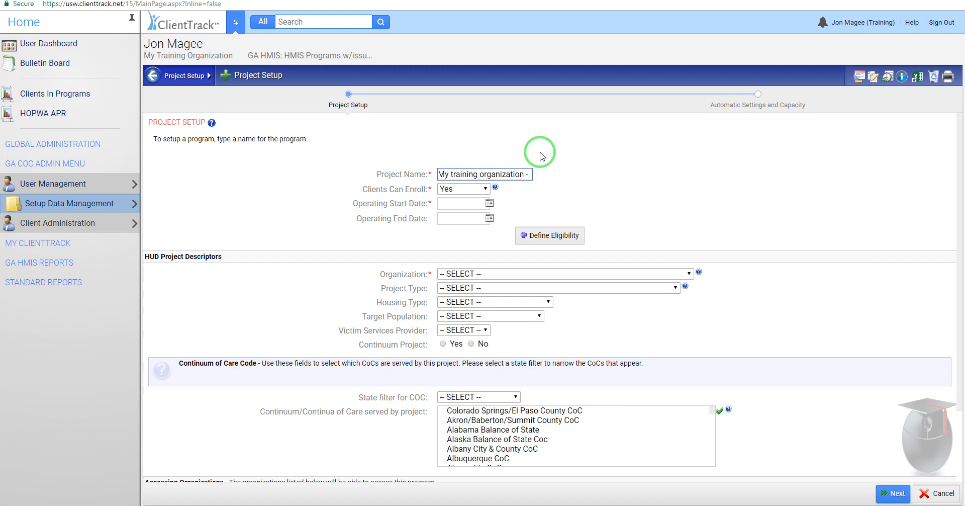
{"action": "type", "text": " Jon's"}
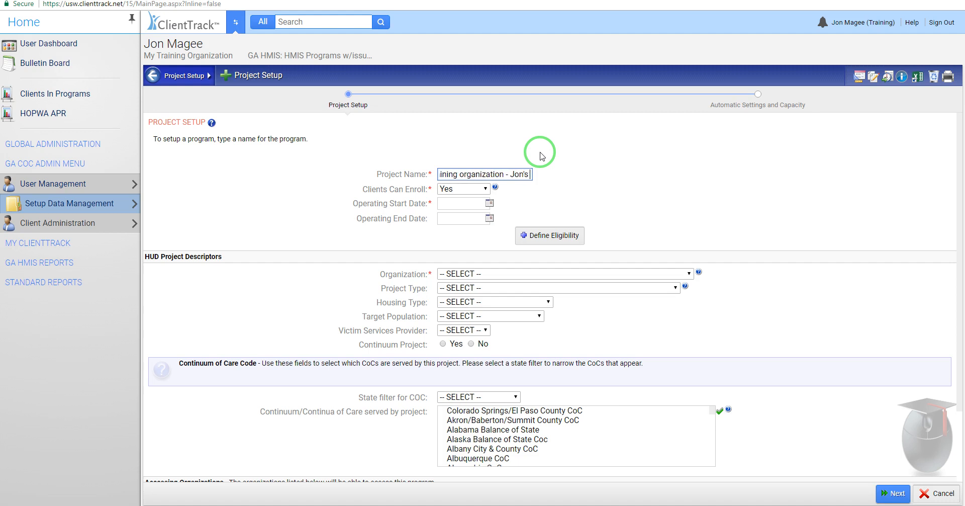
{"action": "type", "text": " Shelter ("}
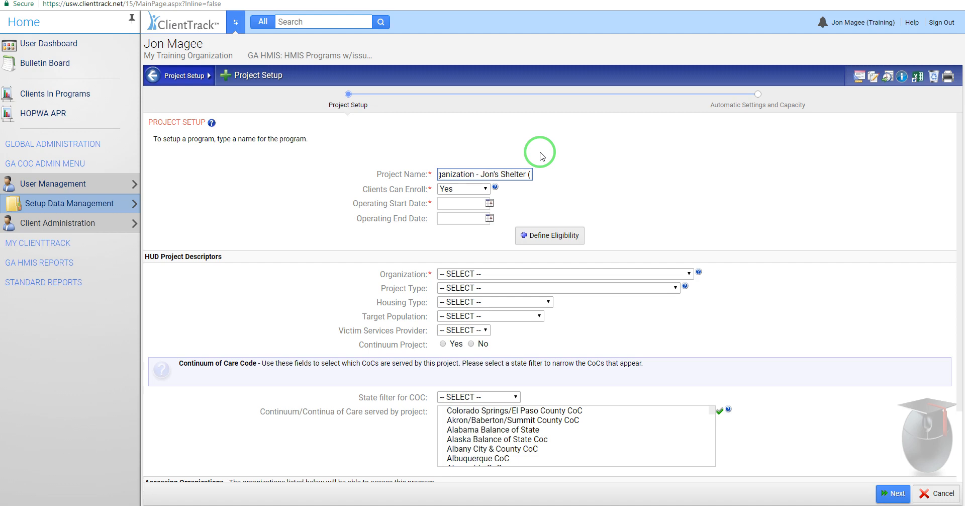
{"action": "type", "text": "ES"}
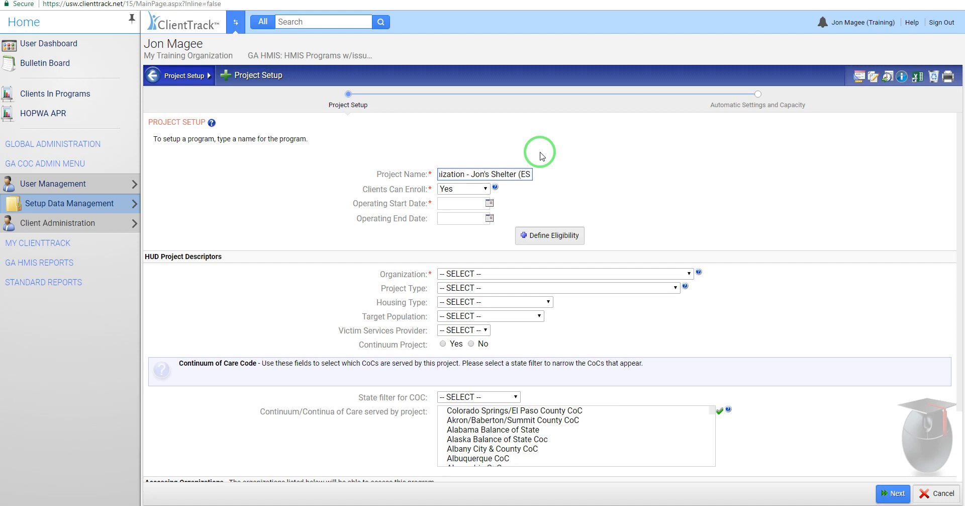
{"action": "type", "text": "-"}
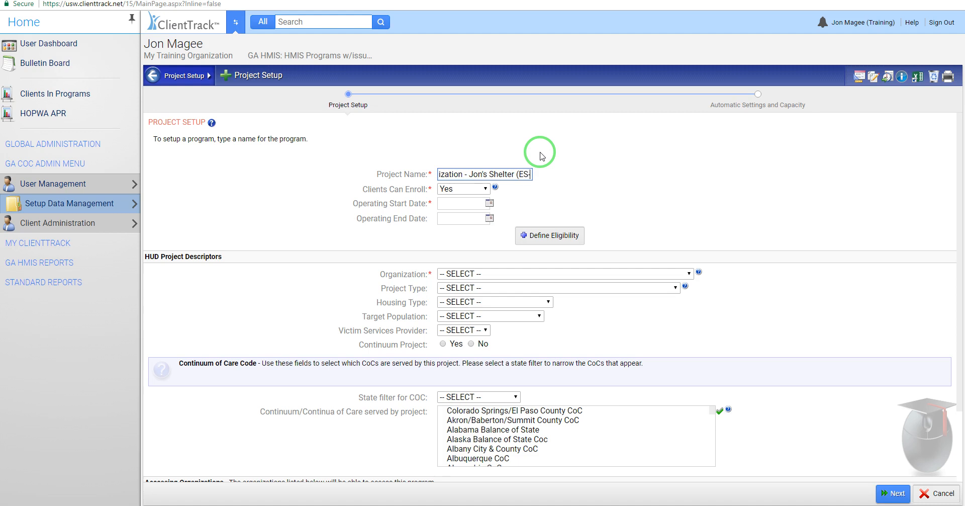
{"action": "type", "text": "500"}
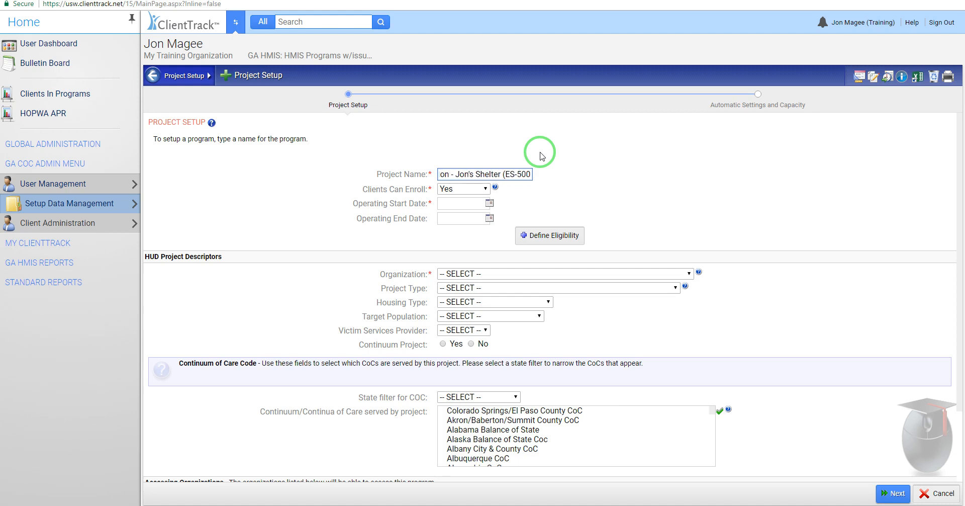
{"action": "type", "text": ")"}
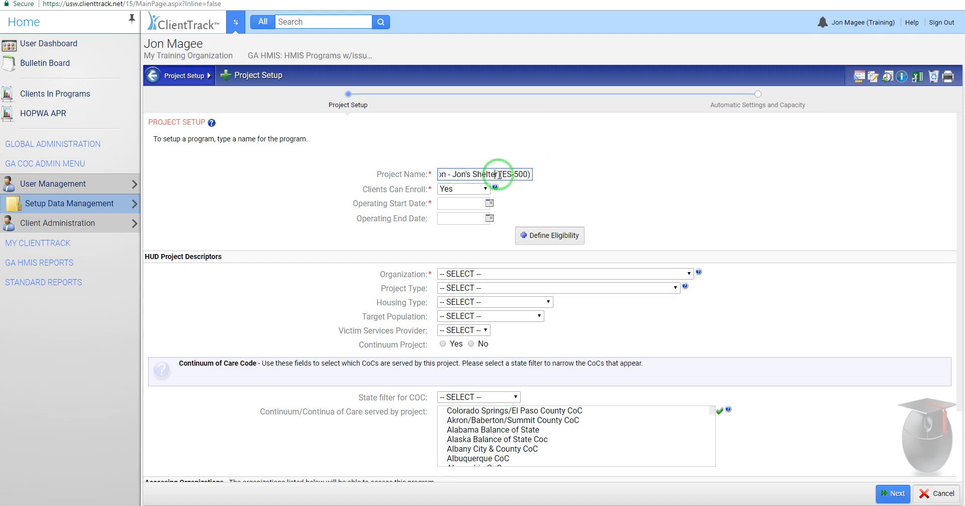
Step: Examine the organization, shelter name, project type and CoC number parts of the project name
{"action": "left_click_drag", "start_coordinate": [512, 174], "coordinate": [441, 174]}
{"action": "left_click", "coordinate": [441, 174]}
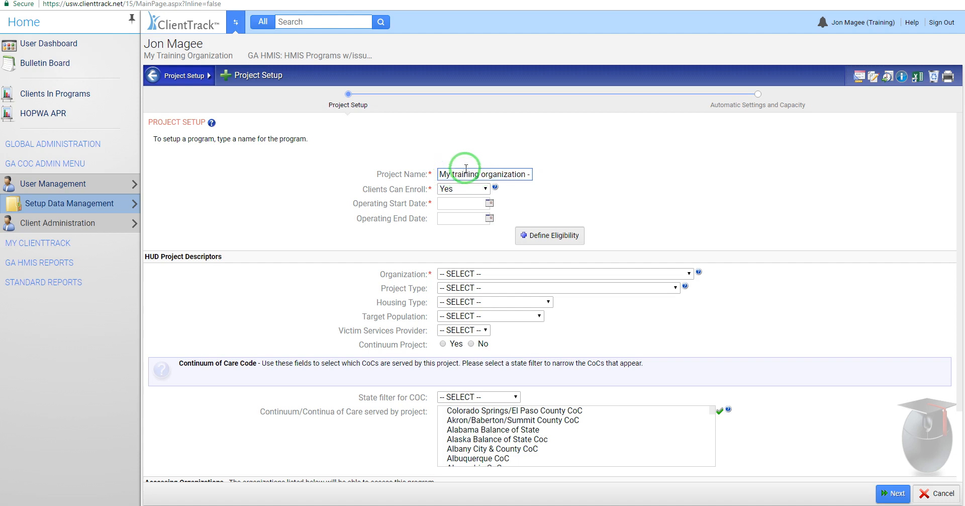
{"action": "left_click_drag", "start_coordinate": [440, 174], "coordinate": [507, 173]}
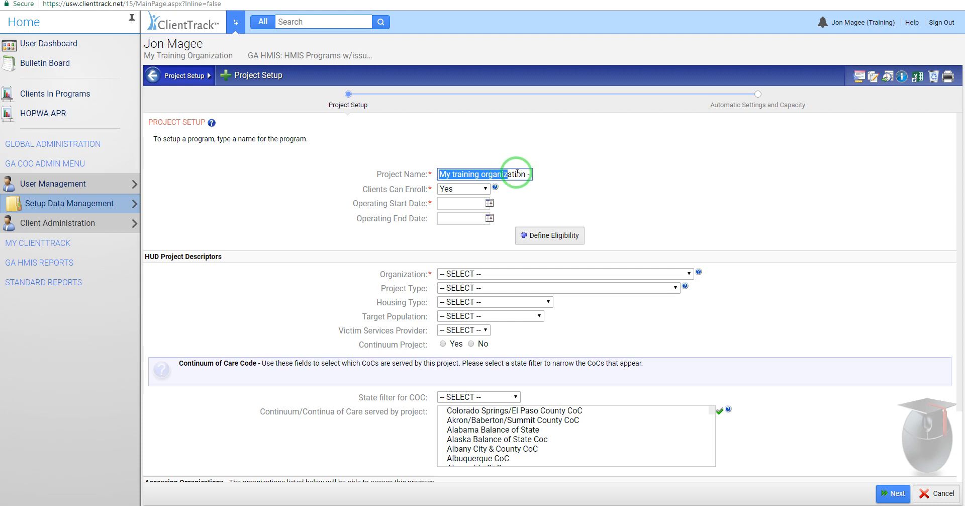
{"action": "left_click", "coordinate": [503, 174]}
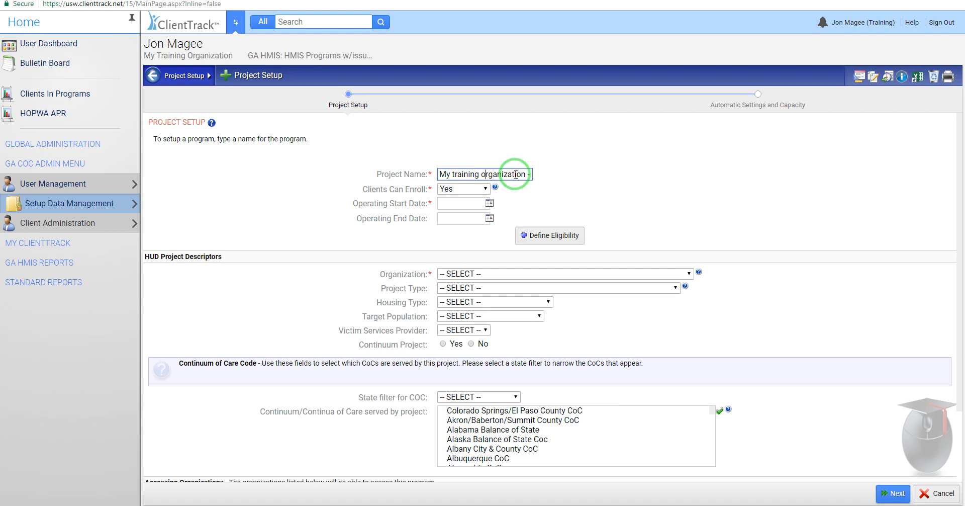
{"action": "left_click_drag", "start_coordinate": [515, 174], "coordinate": [523, 173]}
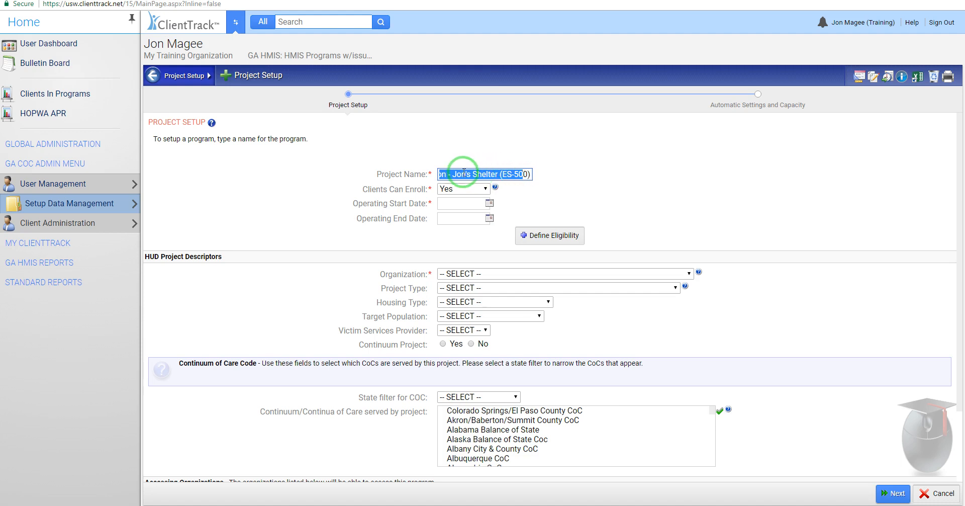
{"action": "left_click", "coordinate": [461, 174]}
{"action": "left_click_drag", "start_coordinate": [462, 174], "coordinate": [487, 181]}
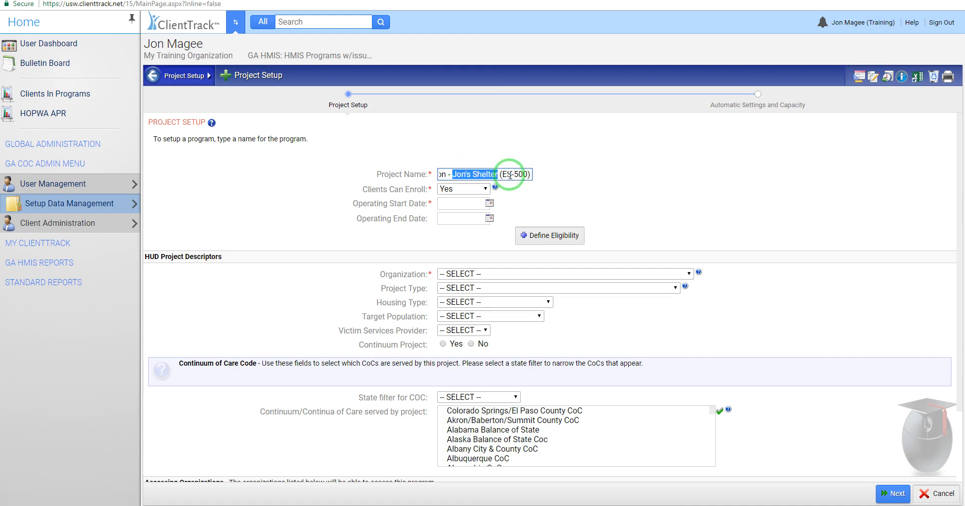
{"action": "double_click", "coordinate": [509, 174]}
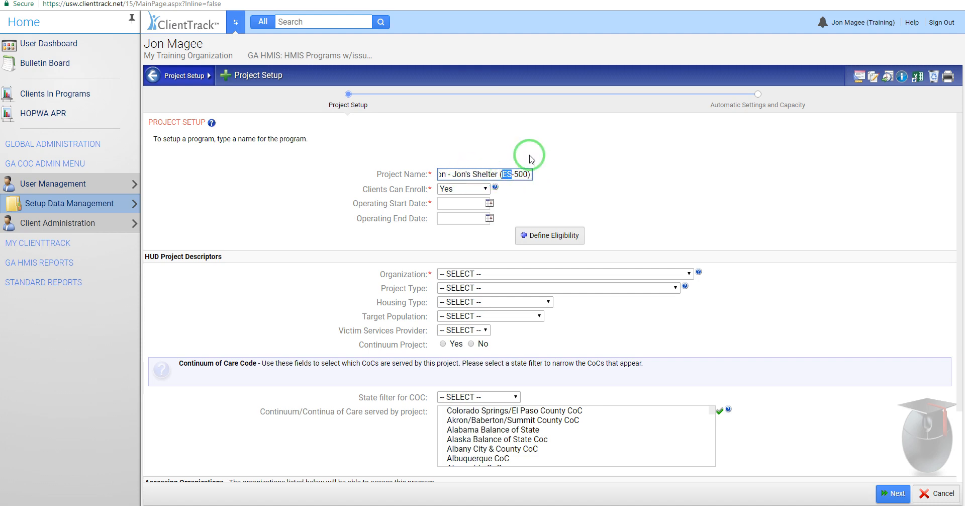
{"action": "left_click_drag", "start_coordinate": [514, 174], "coordinate": [572, 166]}
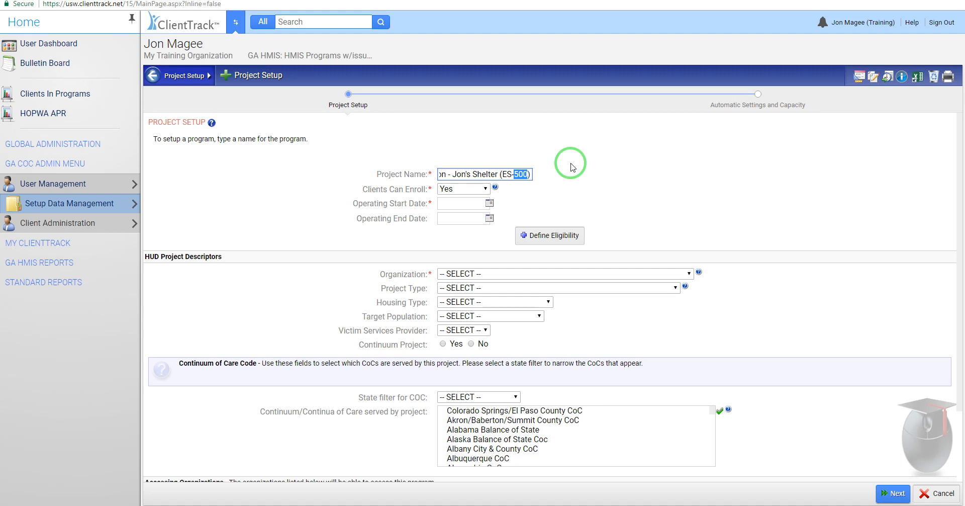
{"action": "left_click", "coordinate": [540, 174]}
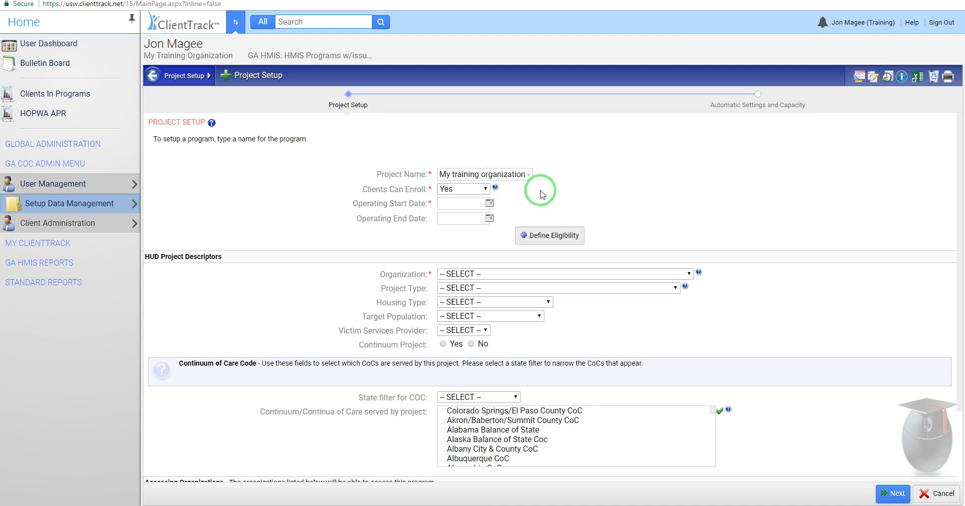
Step: Set Clients Can Enroll to No for the new project
{"action": "left_click", "coordinate": [486, 188]}
{"action": "left_click", "coordinate": [473, 218]}
{"action": "left_click", "coordinate": [563, 189]}
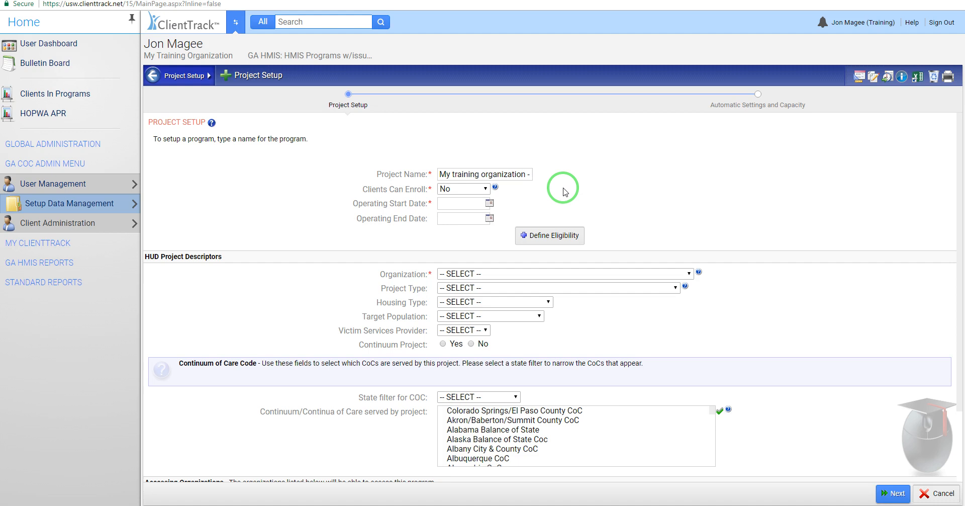
Step: View the My ClientTrack entries around Current Enrollments and the choices and help for Clients Can Enroll
{"action": "left_click", "coordinate": [31, 243]}
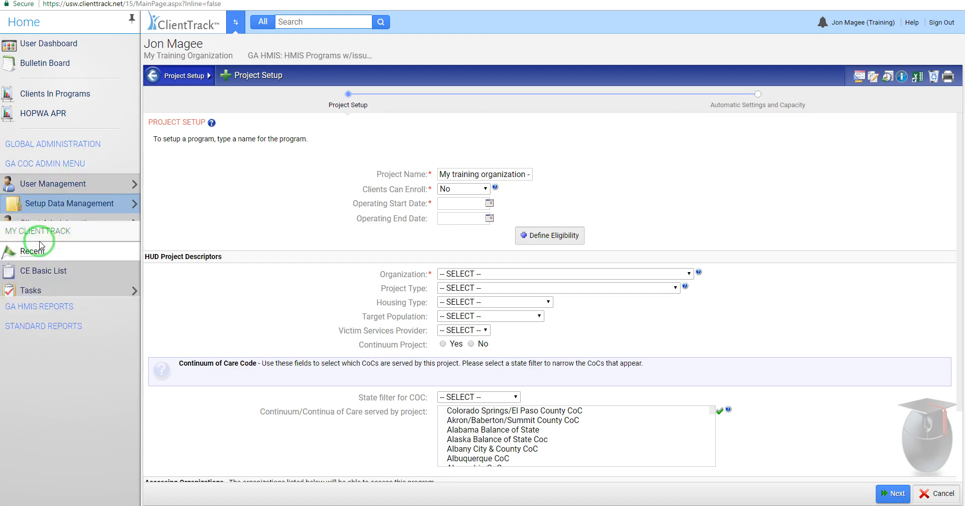
{"action": "mouse_move", "coordinate": [67, 431]}
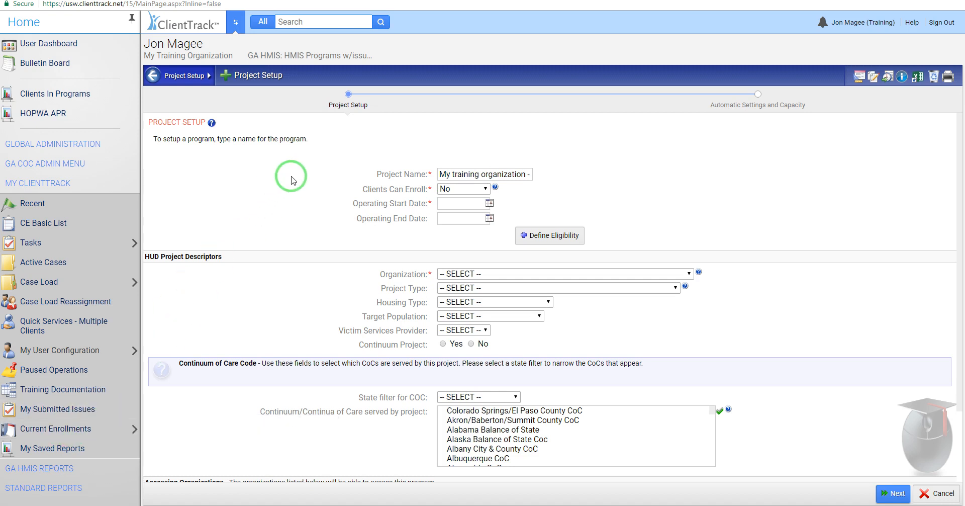
{"action": "left_click", "coordinate": [484, 189]}
{"action": "left_click", "coordinate": [484, 190]}
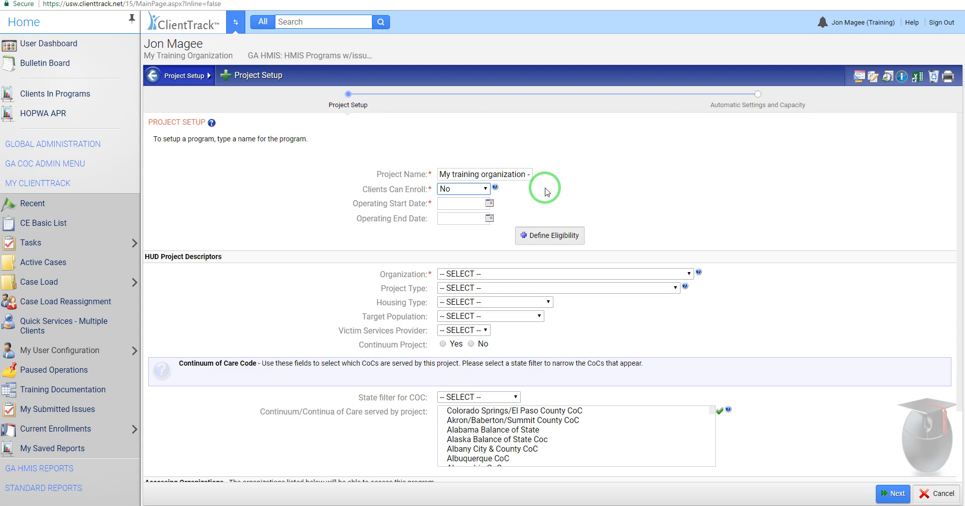
{"action": "left_click", "coordinate": [573, 195]}
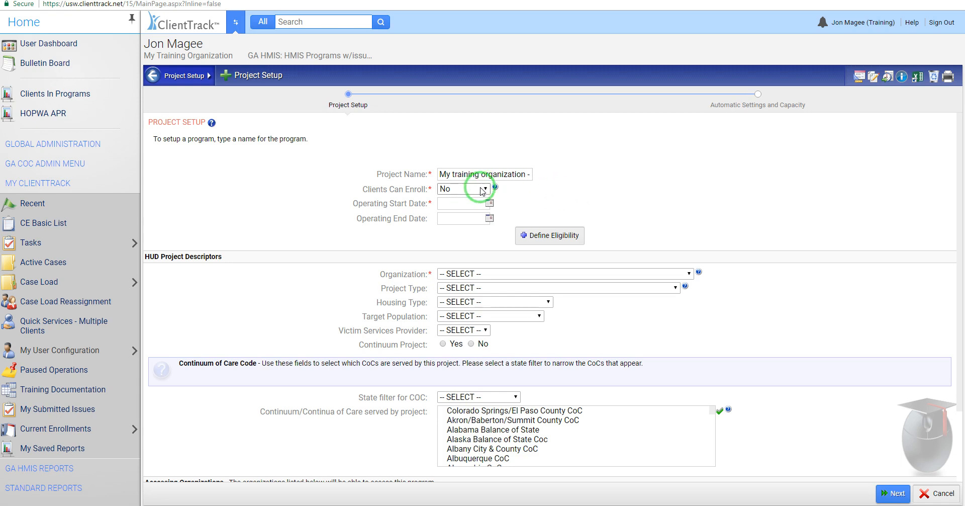
{"action": "mouse_move", "coordinate": [496, 189]}
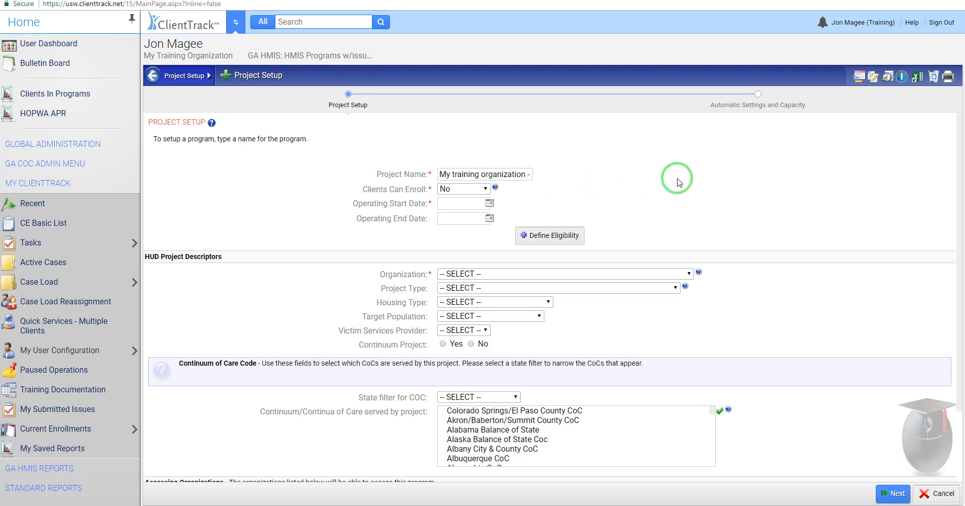
{"action": "scroll", "coordinate": [674, 177], "scroll_direction": "down", "scroll_amount": 1}
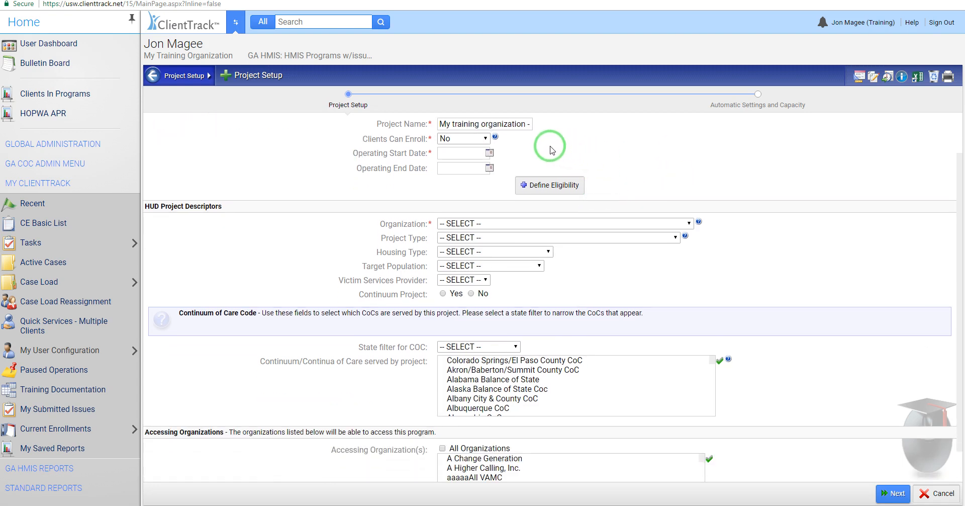
{"action": "mouse_move", "coordinate": [495, 138]}
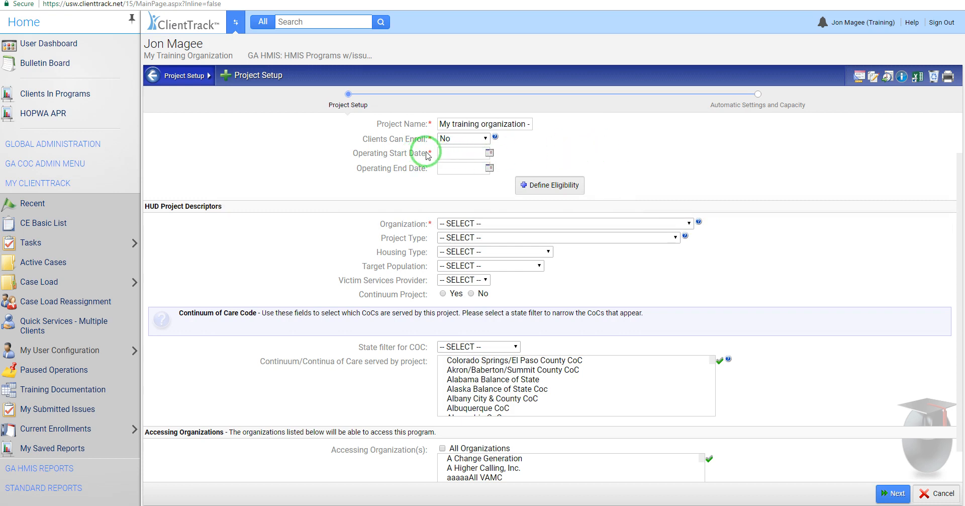
Step: Set the project's operating start date to 01/01/2018
{"action": "left_click", "coordinate": [489, 152]}
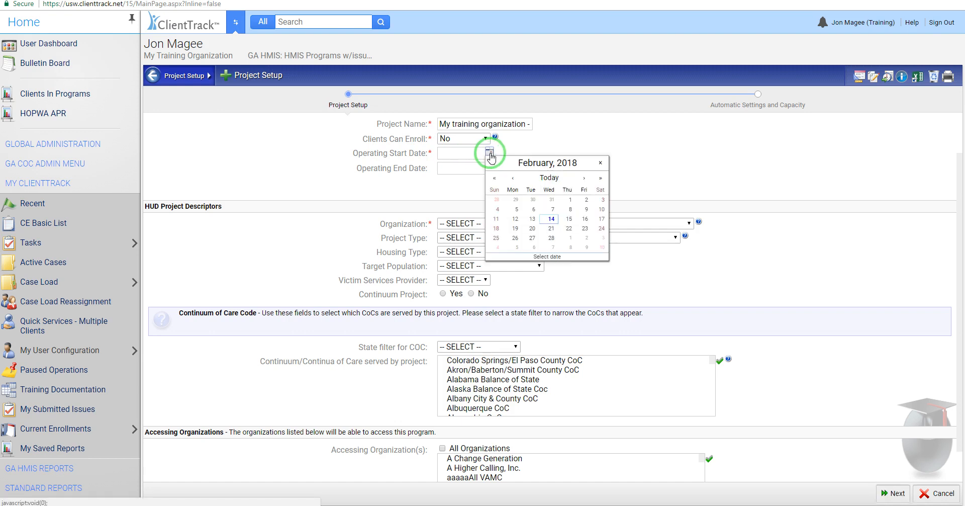
{"action": "left_click", "coordinate": [516, 220]}
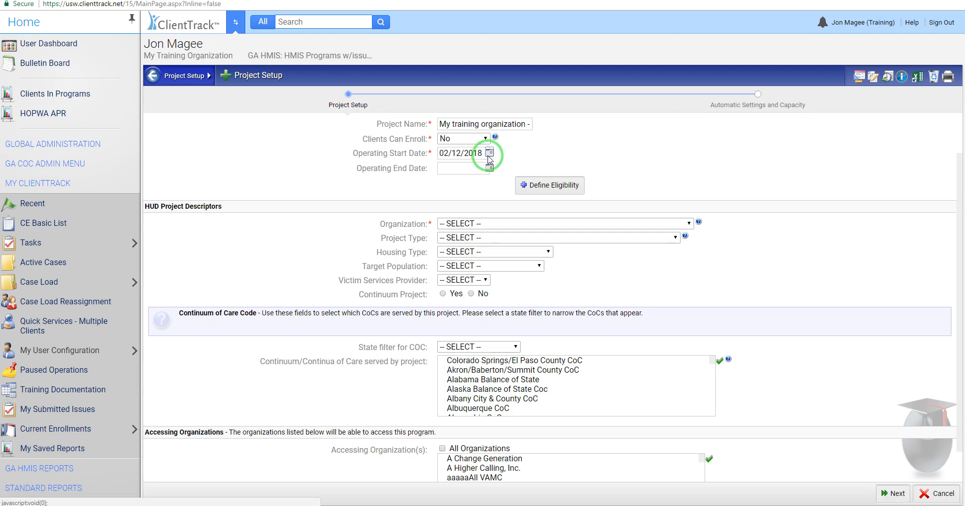
{"action": "left_click", "coordinate": [489, 153]}
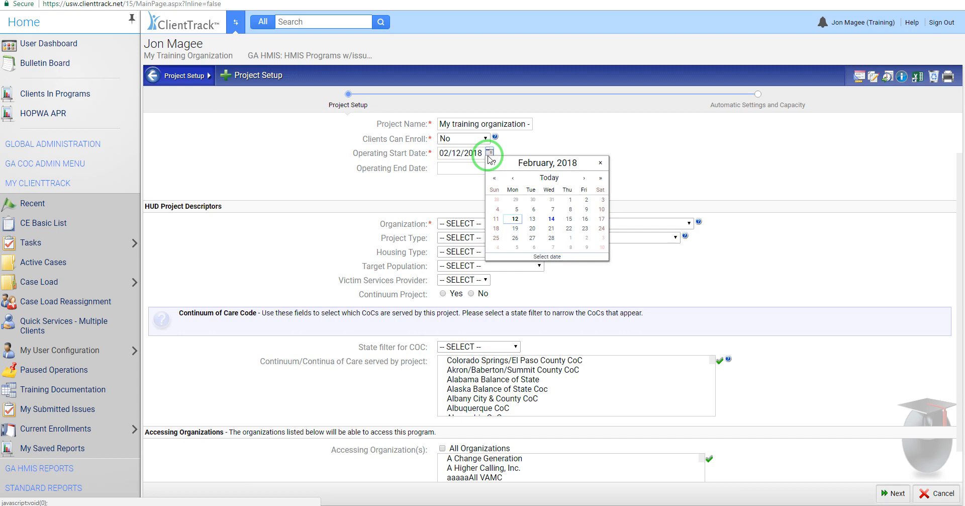
{"action": "left_click", "coordinate": [513, 180]}
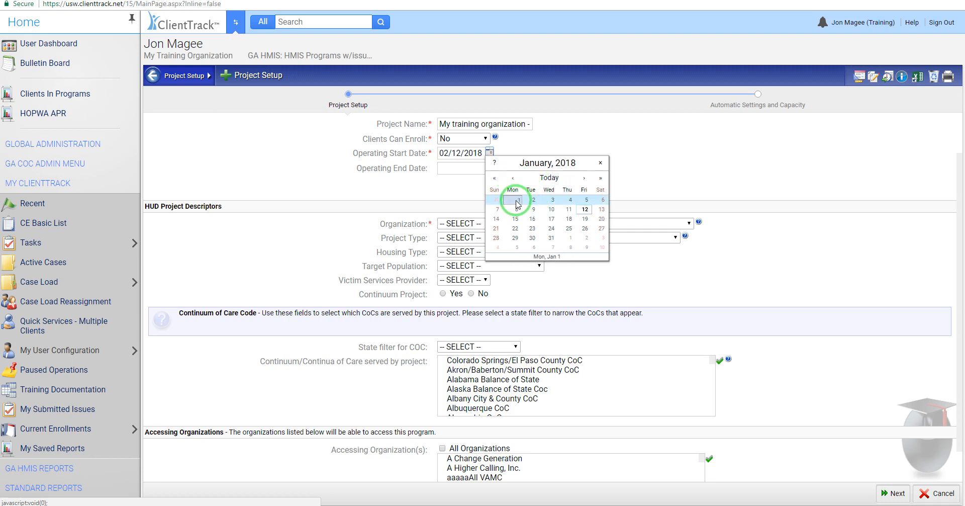
{"action": "left_click", "coordinate": [516, 200]}
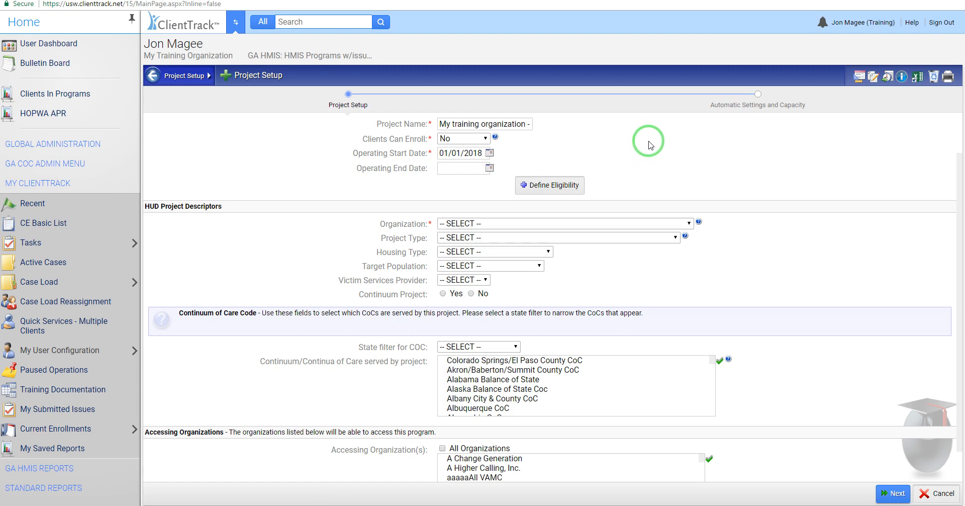
Step: Set the organization in the HUD project descriptors to My Training Organization
{"action": "scroll", "coordinate": [724, 173], "scroll_direction": "down", "scroll_amount": 1}
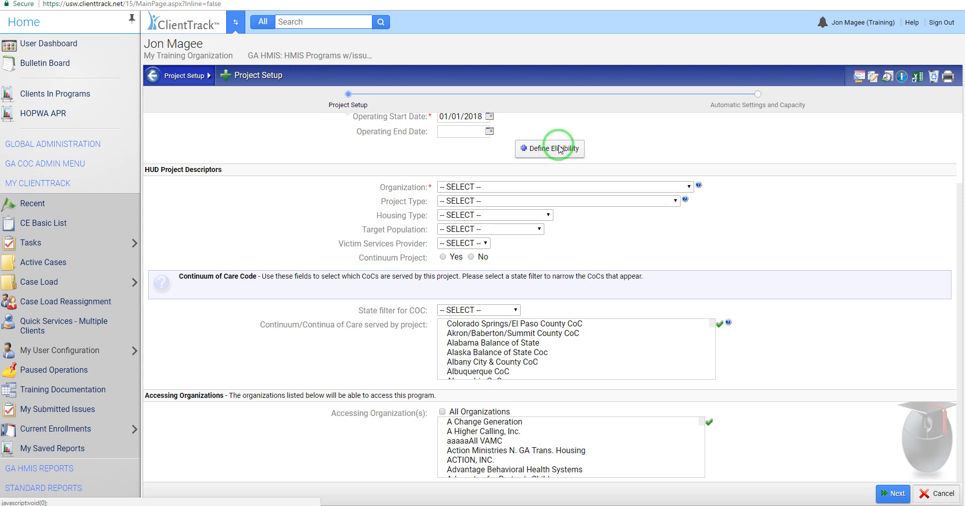
{"action": "left_click", "coordinate": [476, 188]}
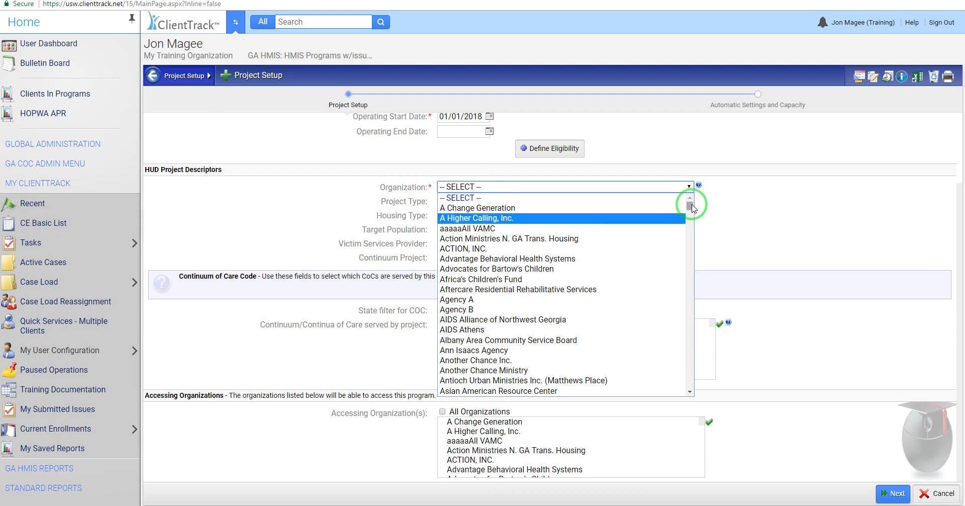
{"action": "left_click_drag", "start_coordinate": [690, 204], "coordinate": [687, 305]}
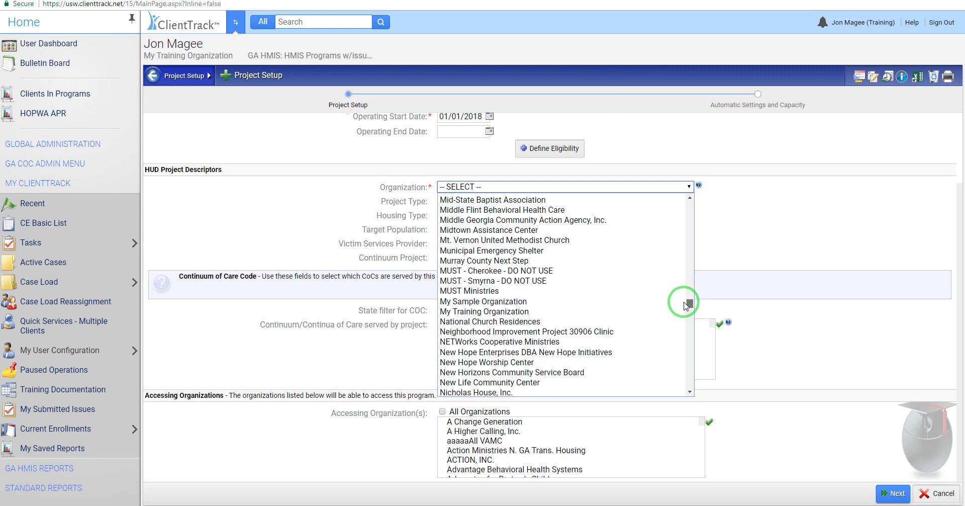
{"action": "left_click", "coordinate": [619, 310]}
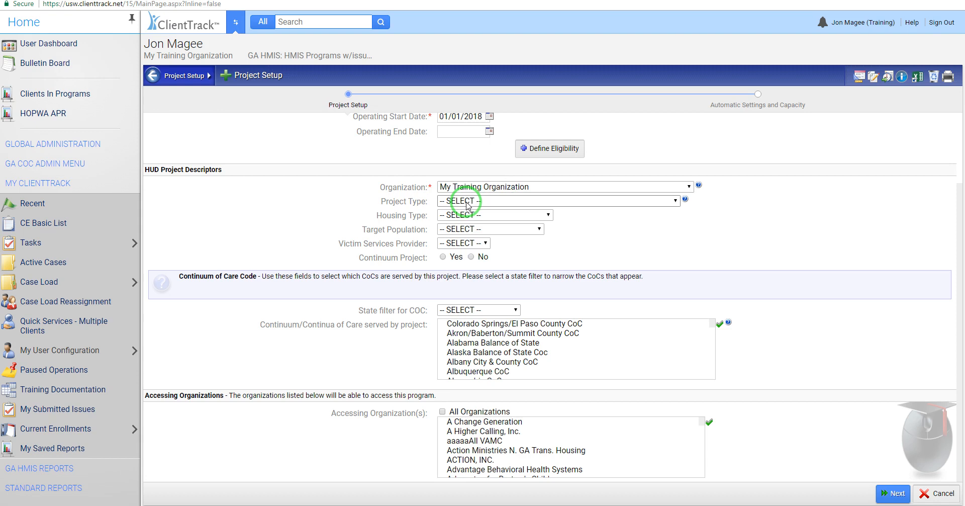
Step: Set the project type to Emergency Shelter and try Night-by-Night before choosing Entry/Exit as the shelter utilization tracking method
{"action": "left_click", "coordinate": [510, 200]}
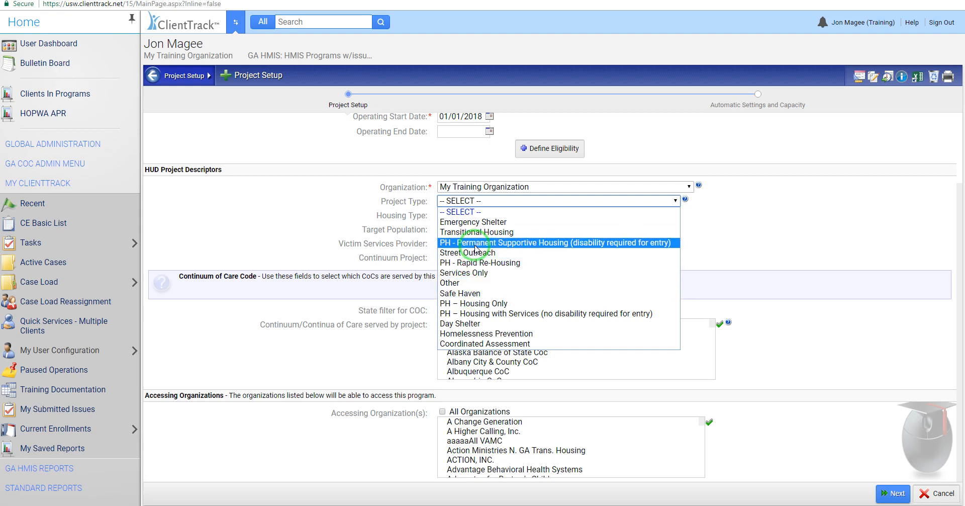
{"action": "left_click", "coordinate": [481, 222]}
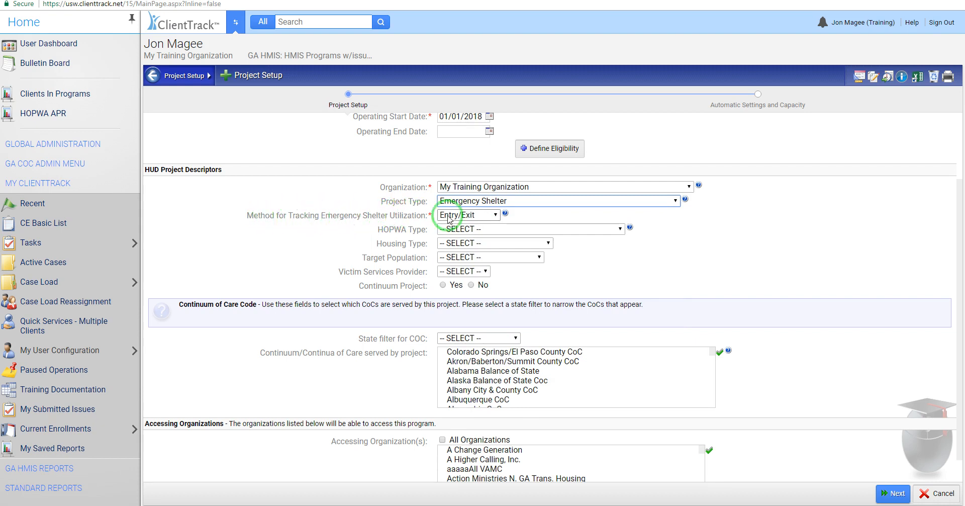
{"action": "left_click", "coordinate": [495, 216]}
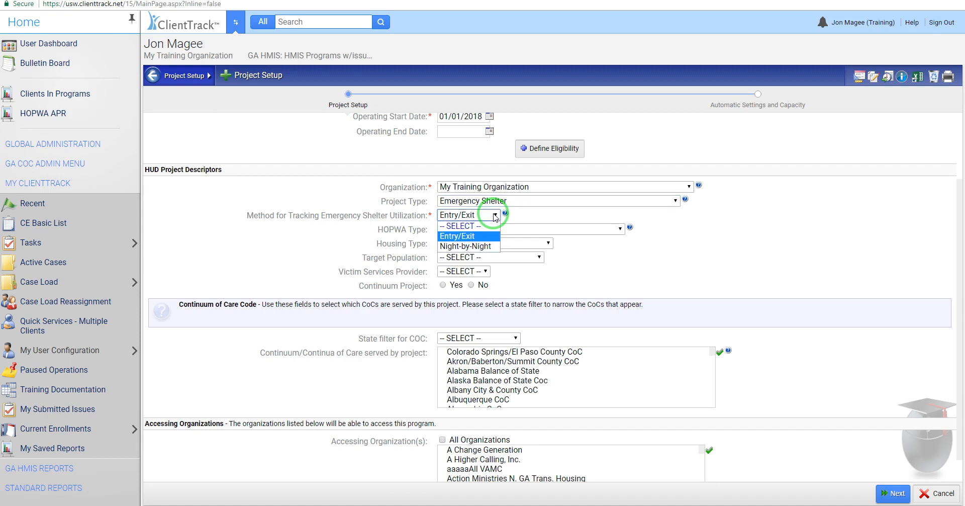
{"action": "left_click", "coordinate": [483, 245]}
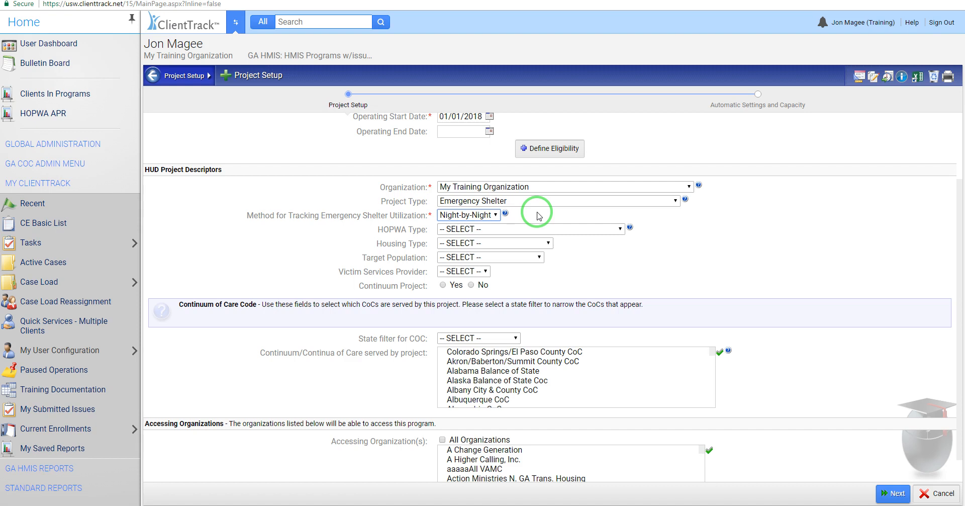
{"action": "left_click", "coordinate": [495, 214]}
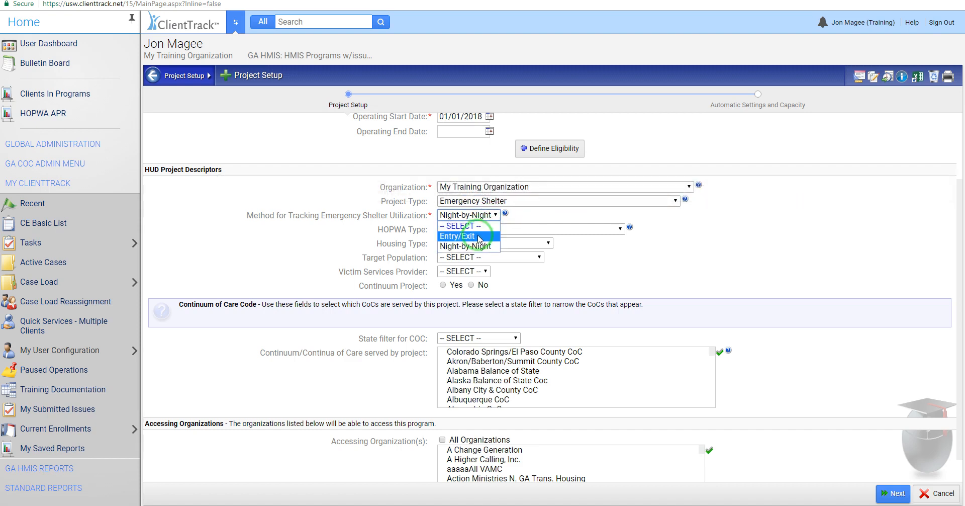
{"action": "left_click", "coordinate": [477, 236]}
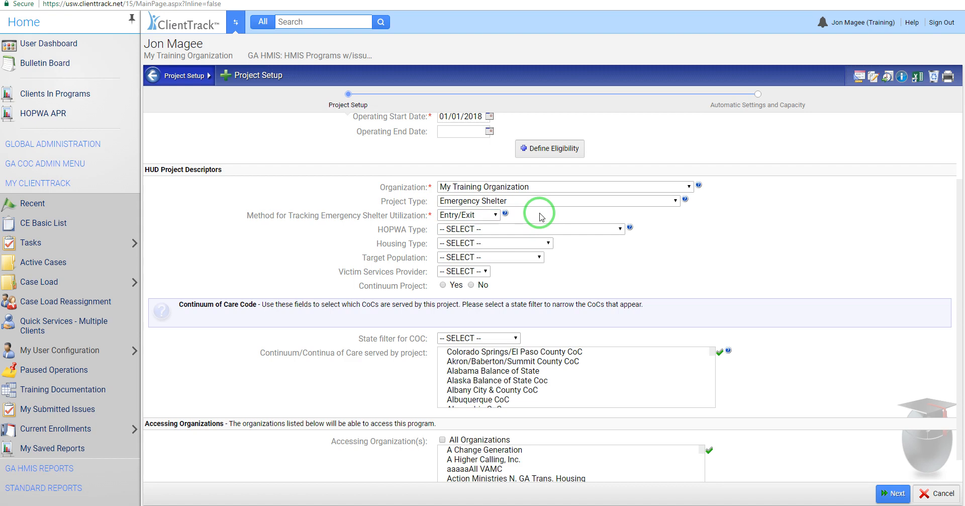
Step: Try the Services Only project type, set its residential project affiliation to Yes, and view the related program choices
{"action": "left_click", "coordinate": [543, 202]}
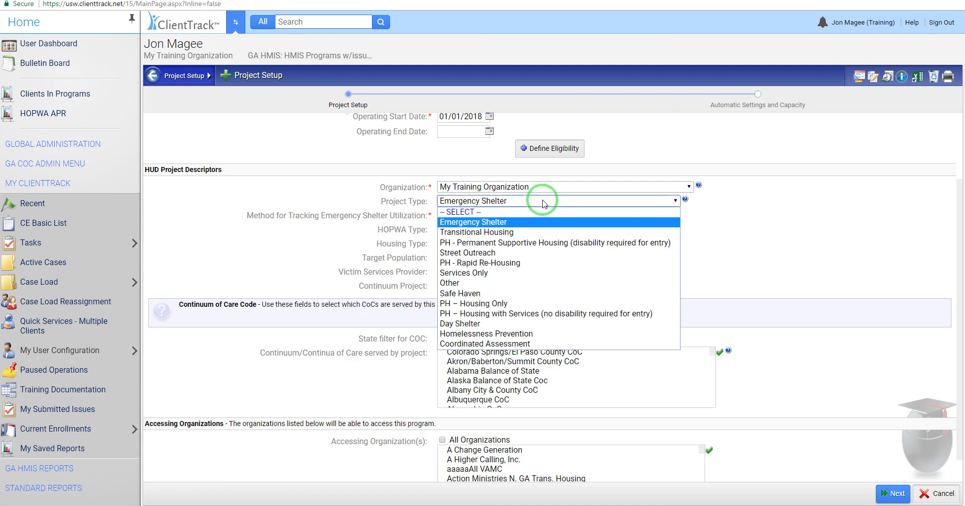
{"action": "left_click", "coordinate": [491, 278]}
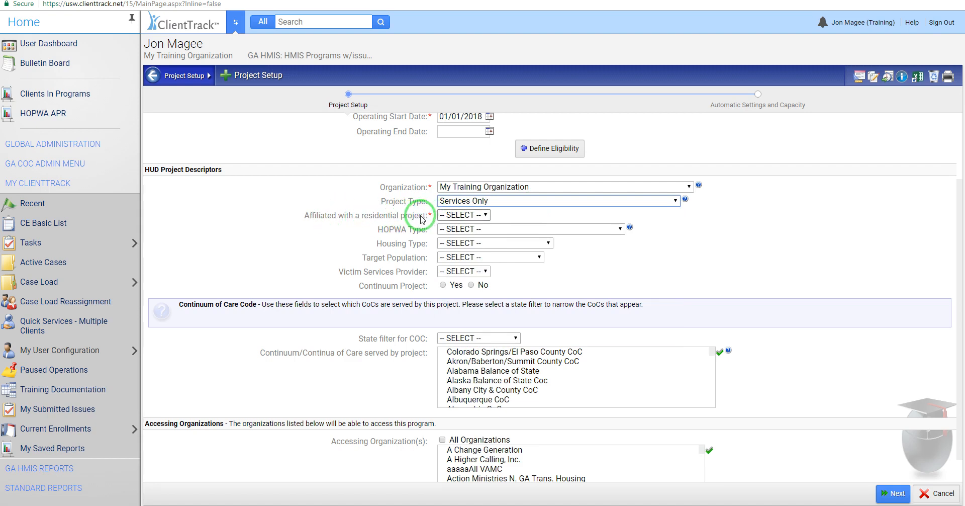
{"action": "left_click", "coordinate": [484, 216]}
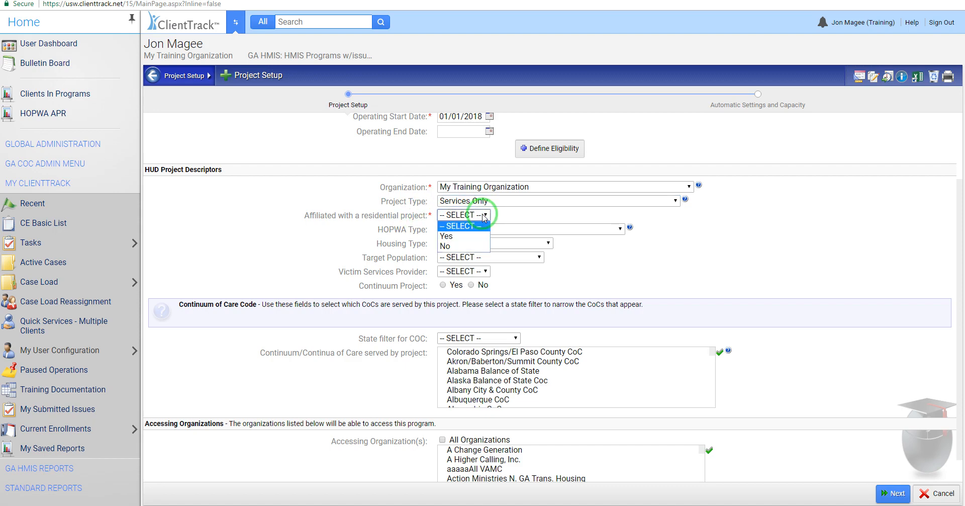
{"action": "left_click", "coordinate": [463, 237]}
{"action": "left_click", "coordinate": [337, 276]}
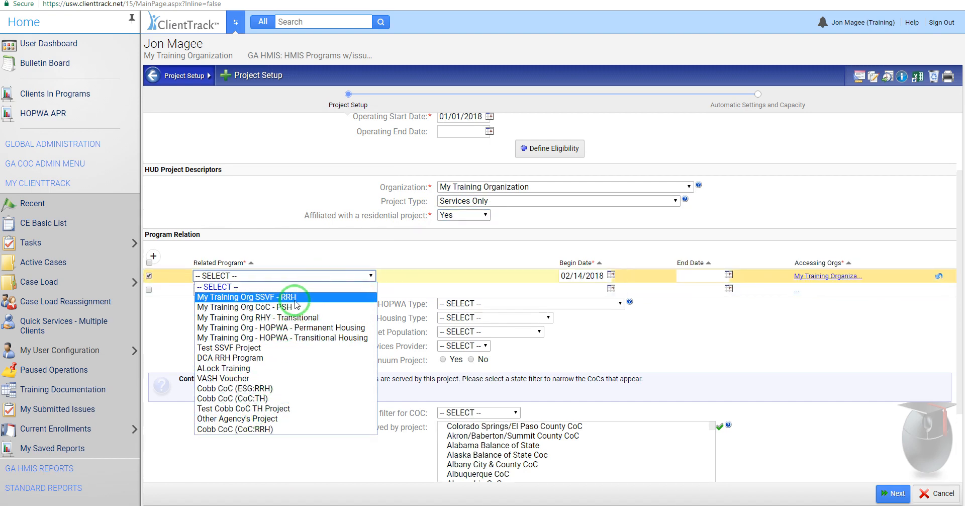
{"action": "left_click", "coordinate": [285, 252]}
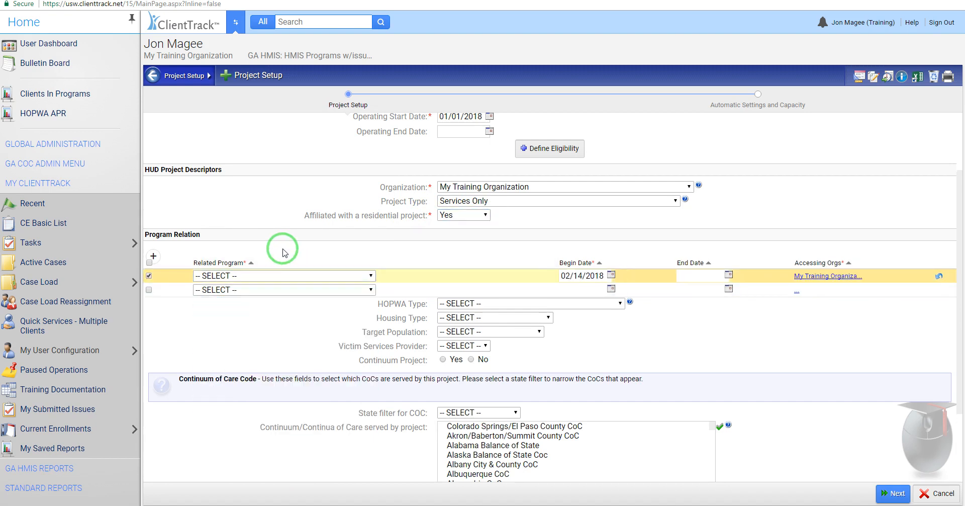
Step: Deselect the first Program Relation row and set Affiliated with a residential project to No
{"action": "left_click", "coordinate": [149, 275]}
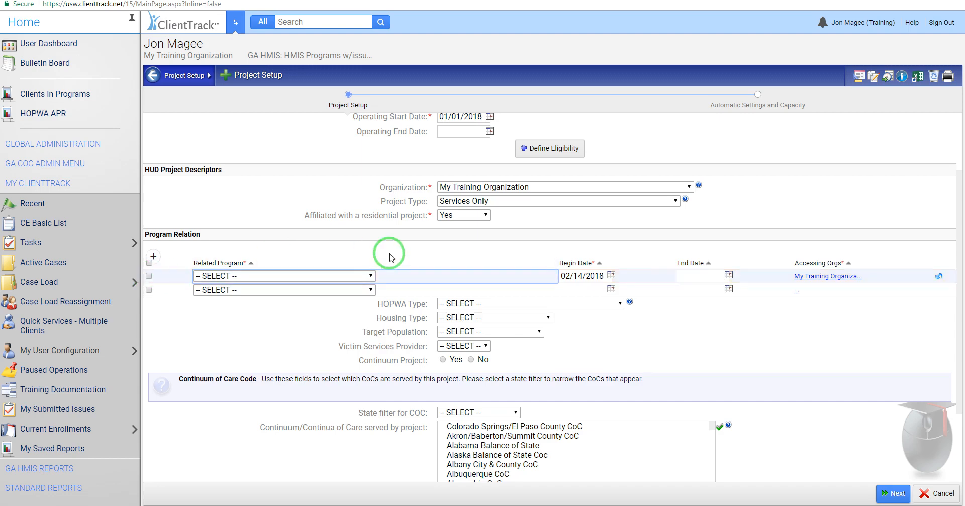
{"action": "left_click", "coordinate": [458, 215]}
{"action": "left_click", "coordinate": [457, 243]}
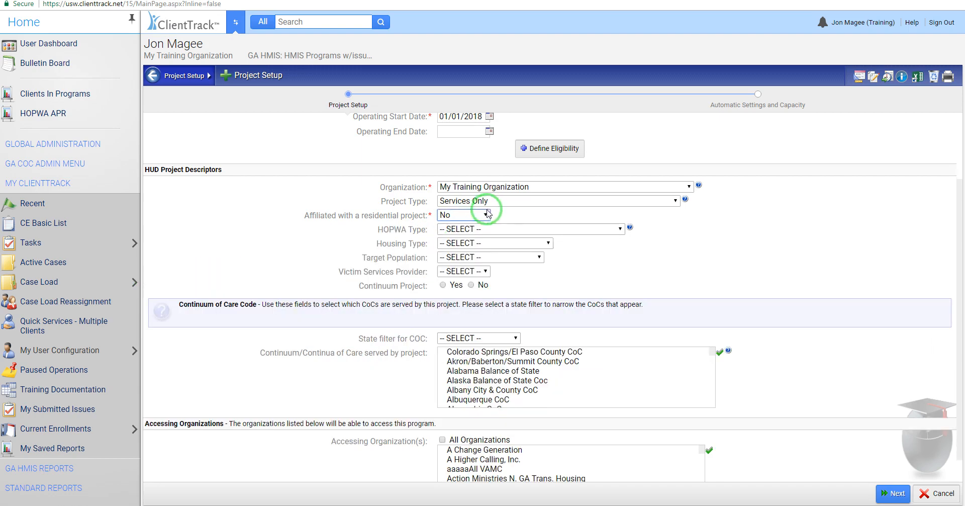
Step: Try the project types Transitional Housing and Street Outreach, ending on Transitional Housing
{"action": "left_click", "coordinate": [492, 202]}
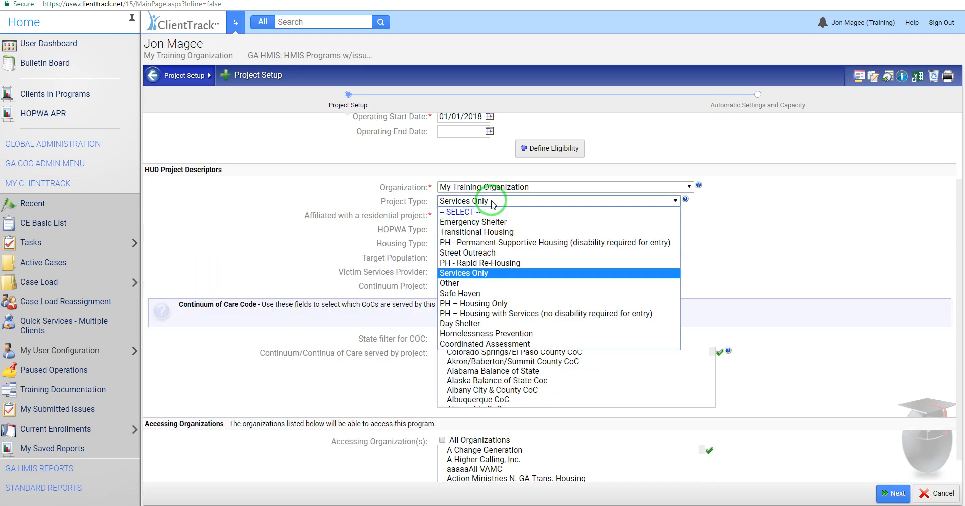
{"action": "left_click", "coordinate": [477, 233]}
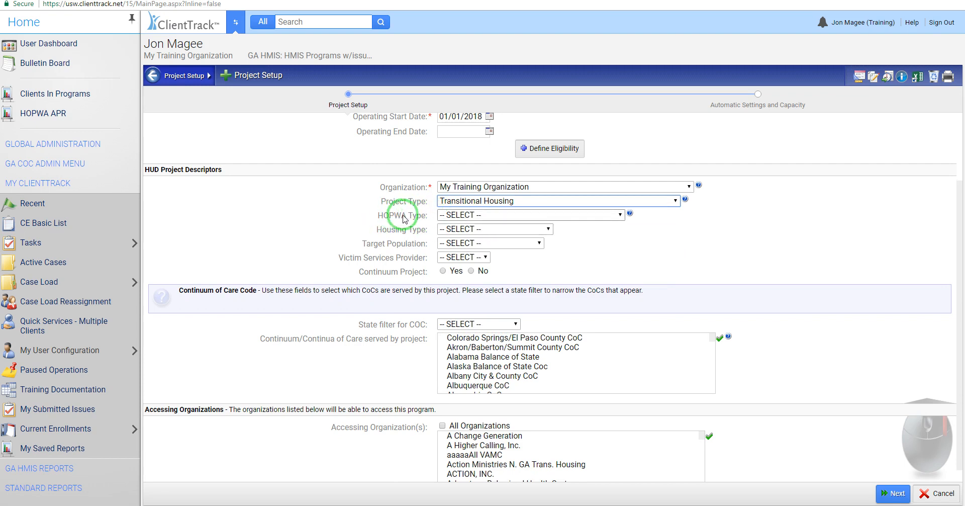
{"action": "left_click", "coordinate": [483, 202]}
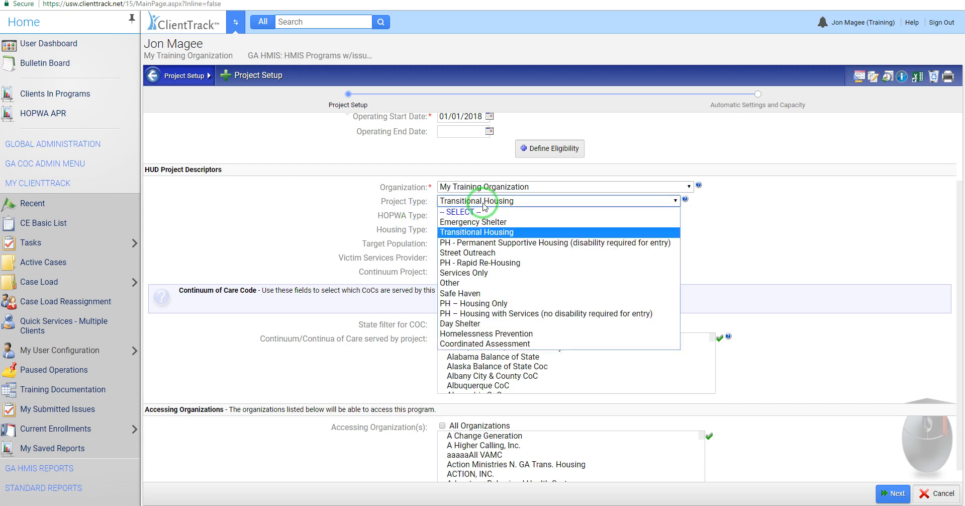
{"action": "left_click", "coordinate": [482, 252]}
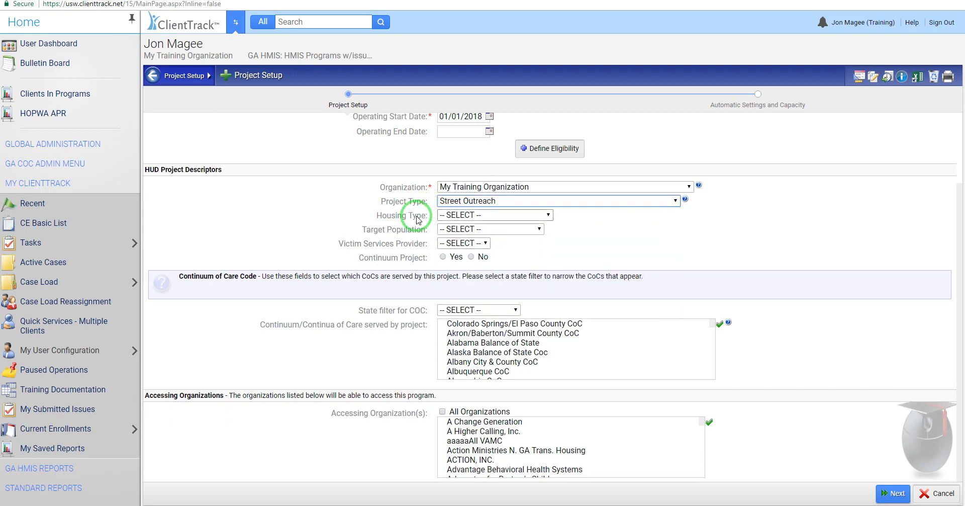
{"action": "left_click", "coordinate": [483, 202]}
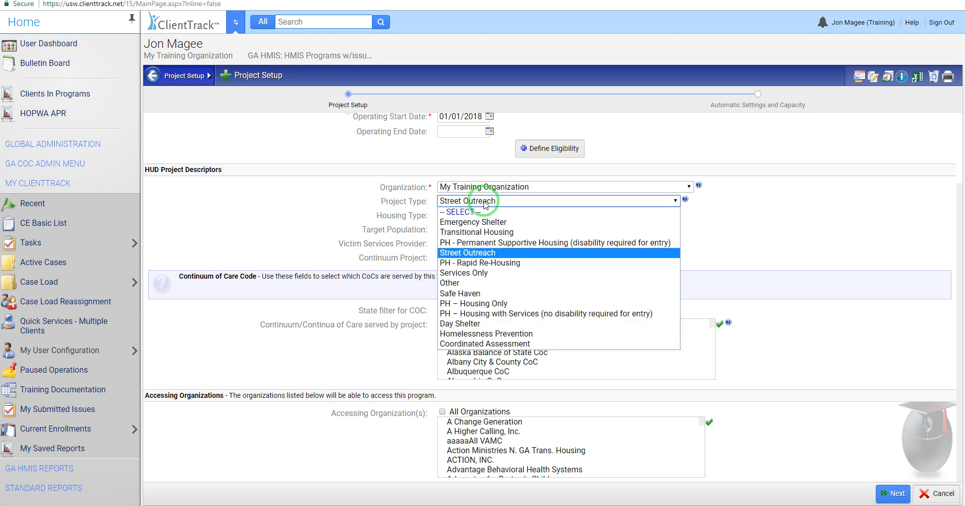
{"action": "left_click", "coordinate": [478, 232]}
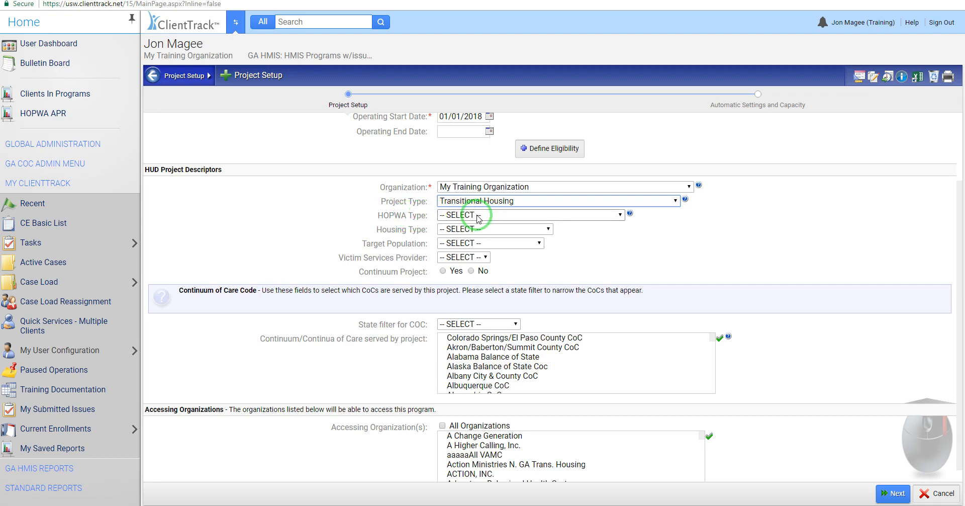
Step: View the HOPWA Type choices for the Transitional Housing project without selecting one
{"action": "left_click", "coordinate": [479, 216]}
{"action": "left_click", "coordinate": [479, 216]}
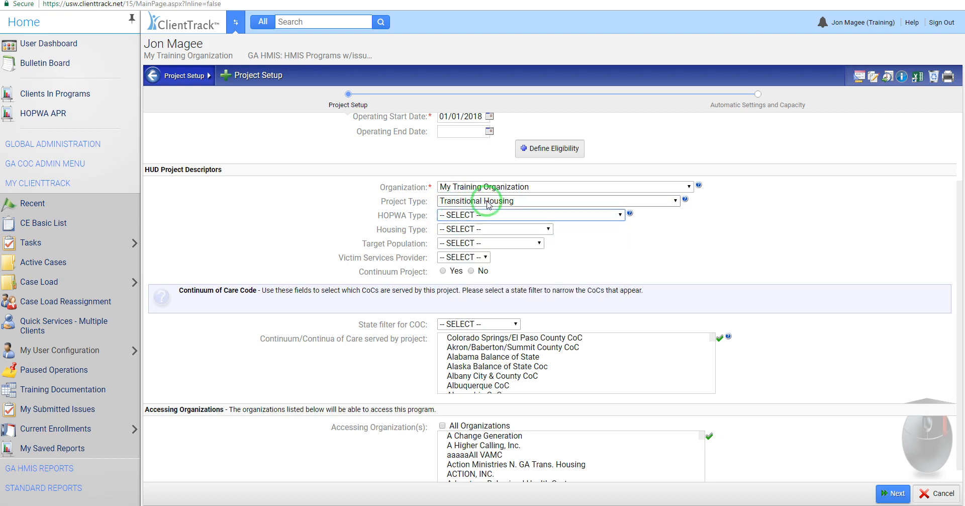
{"action": "left_click", "coordinate": [475, 215]}
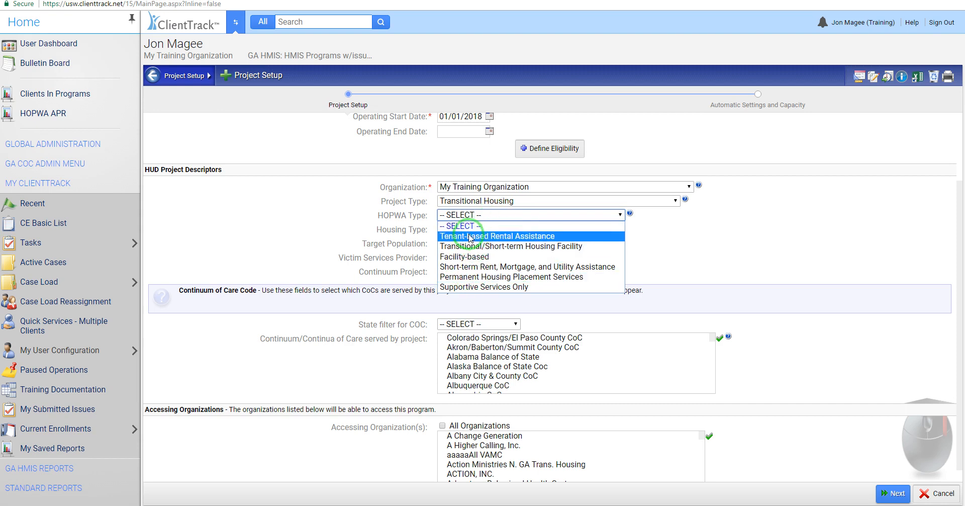
{"action": "left_click", "coordinate": [651, 219]}
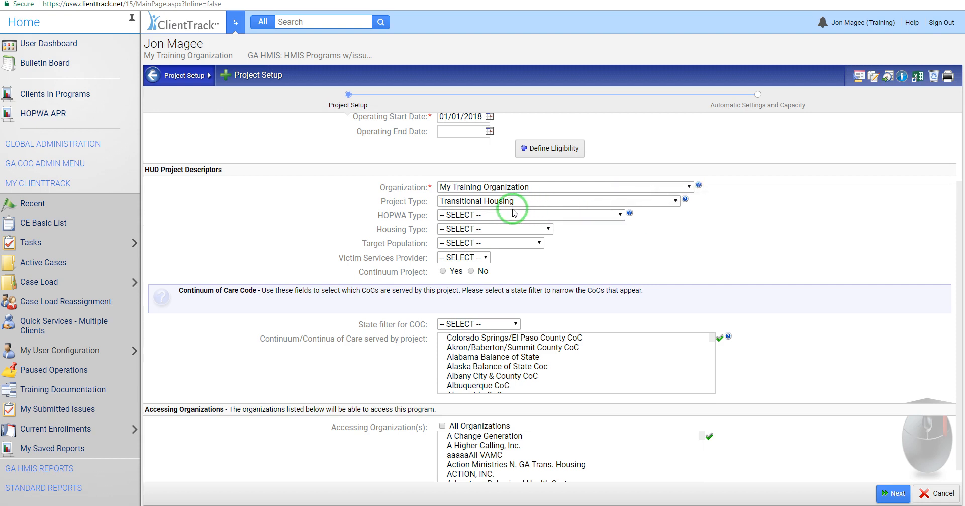
{"action": "left_click", "coordinate": [493, 215]}
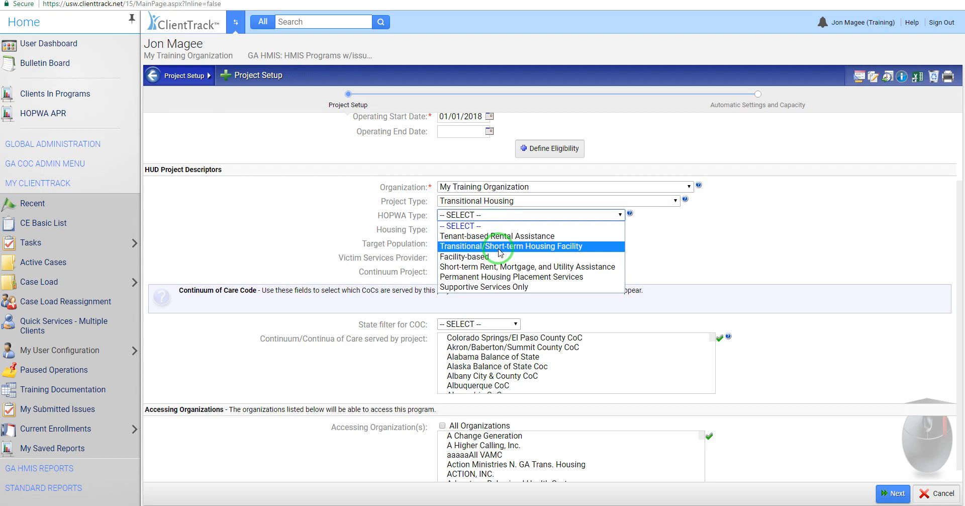
{"action": "left_click", "coordinate": [704, 232]}
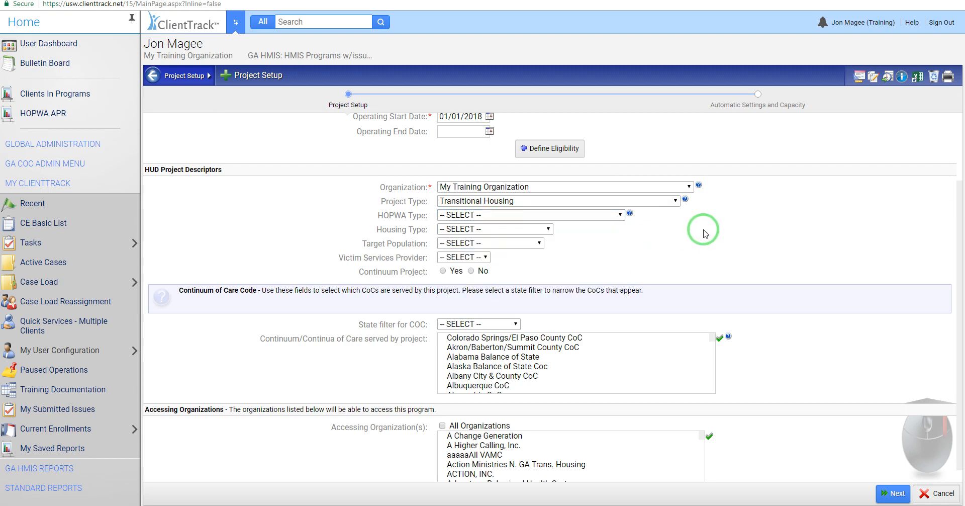
Step: Set the project type to Emergency Shelter and the housing type to Single site, single building
{"action": "left_click", "coordinate": [506, 201]}
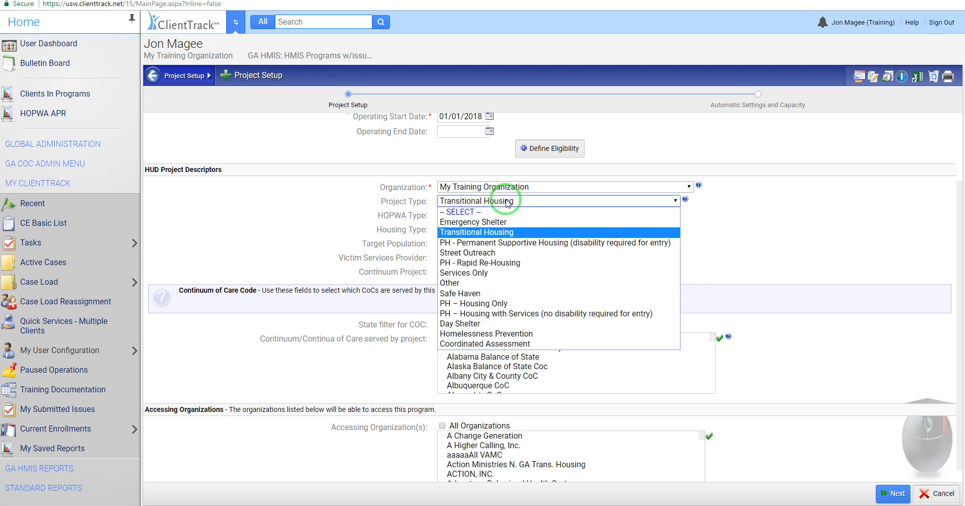
{"action": "left_click", "coordinate": [486, 228]}
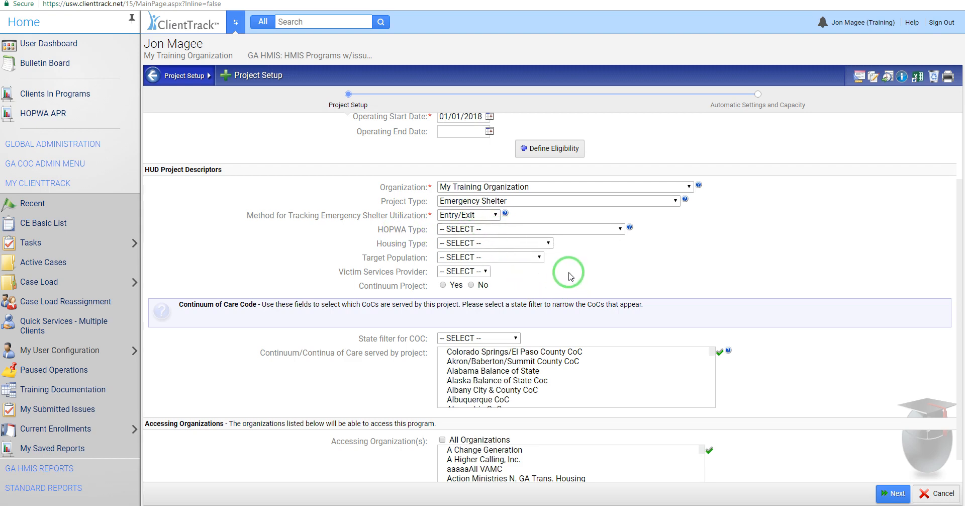
{"action": "left_click", "coordinate": [458, 244]}
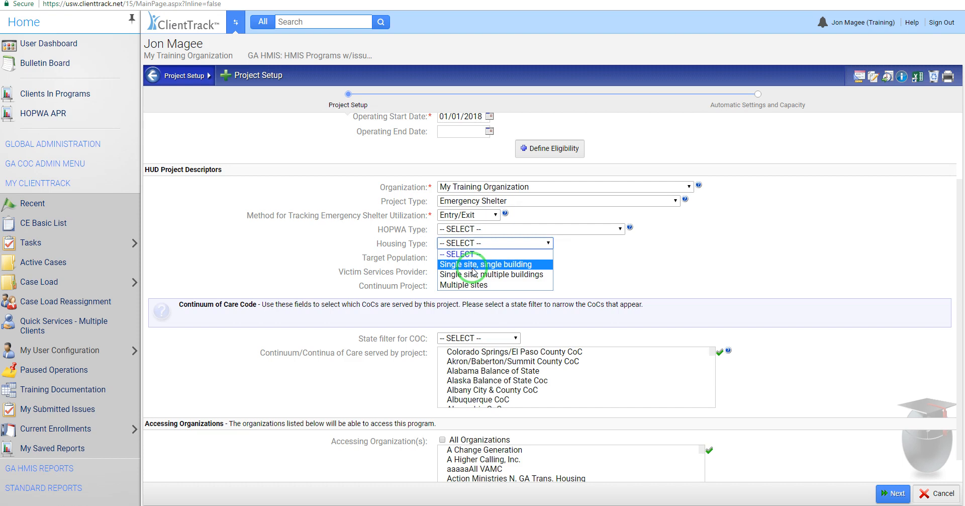
{"action": "left_click", "coordinate": [472, 265]}
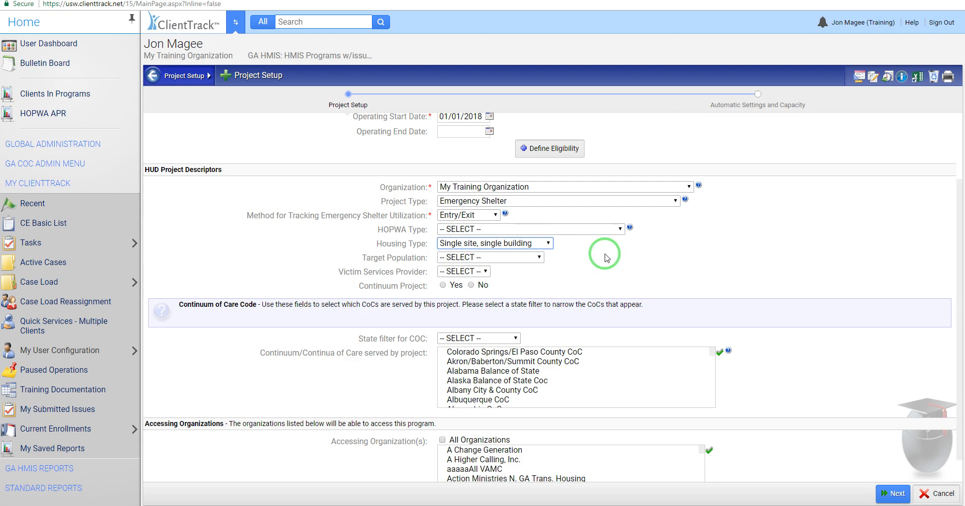
Step: Set the target population to Not Applicable and view the Victim Services Provider choices without selecting one
{"action": "left_click", "coordinate": [509, 260]}
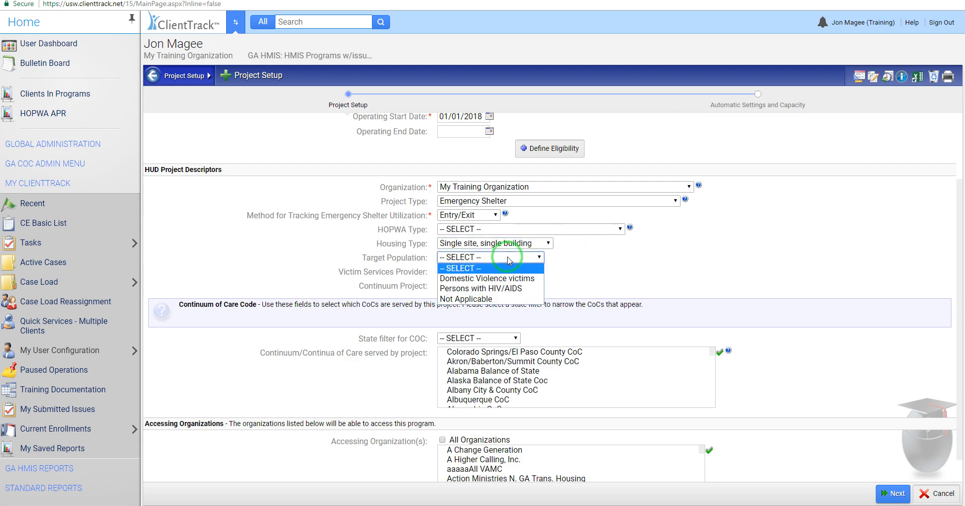
{"action": "left_click", "coordinate": [476, 299]}
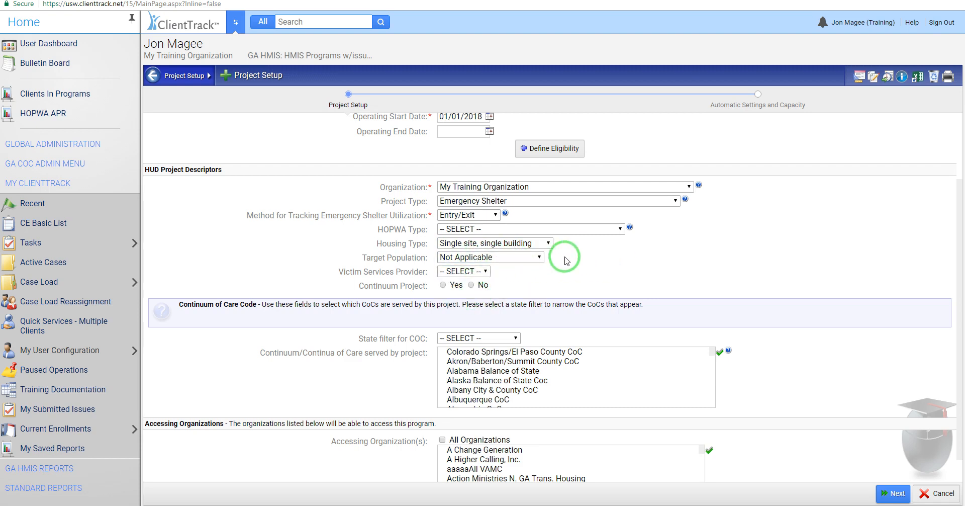
{"action": "left_click", "coordinate": [471, 272]}
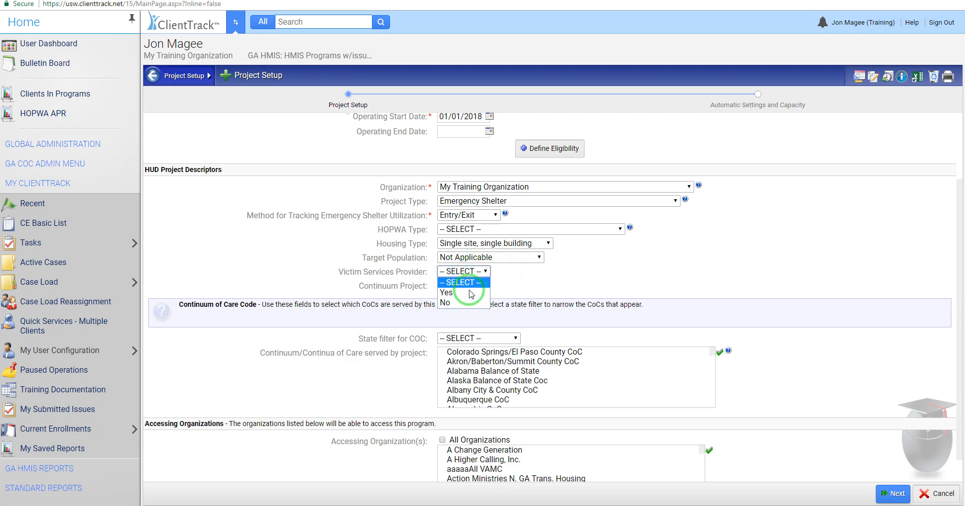
{"action": "left_click", "coordinate": [507, 274]}
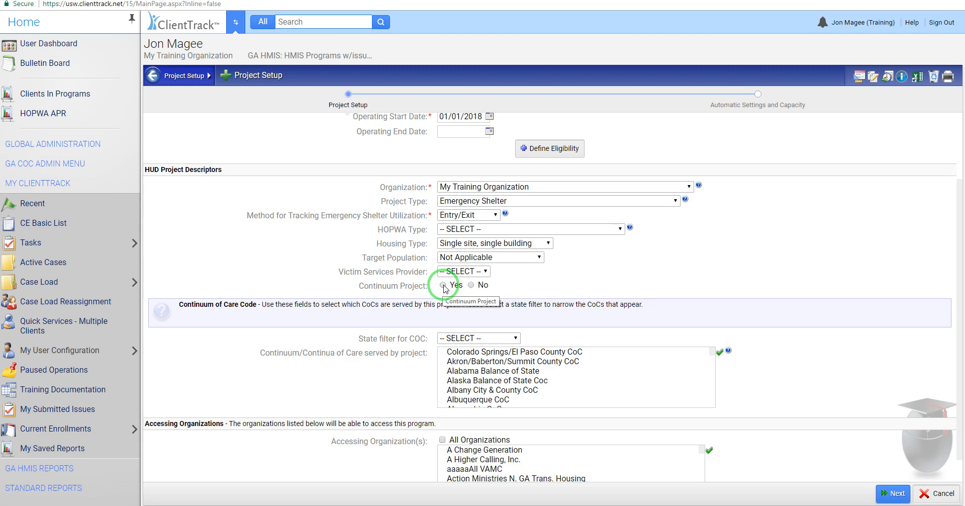
Step: Try No for Continuum Project, and settle on Yes
{"action": "left_click", "coordinate": [472, 285]}
{"action": "left_click", "coordinate": [461, 289]}
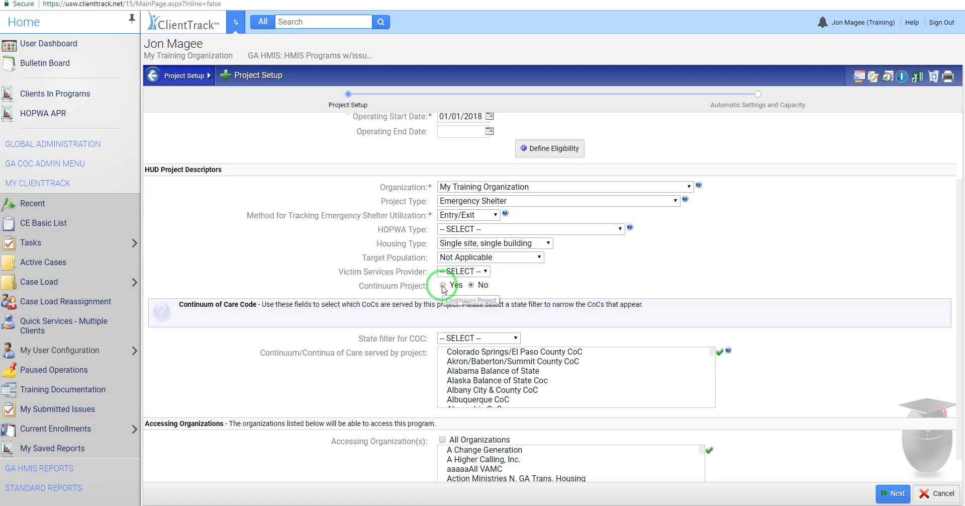
{"action": "left_click", "coordinate": [616, 283]}
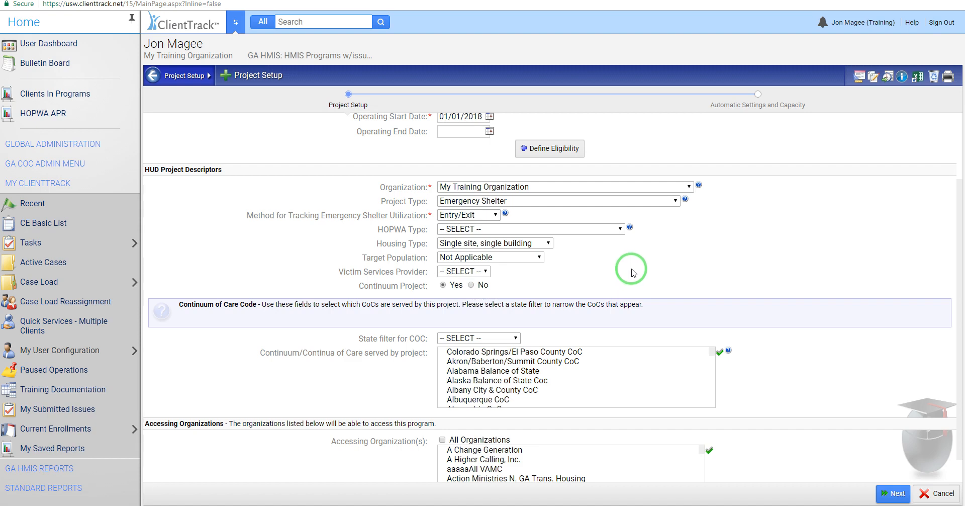
{"action": "scroll", "coordinate": [553, 332], "scroll_direction": "down", "scroll_amount": 1}
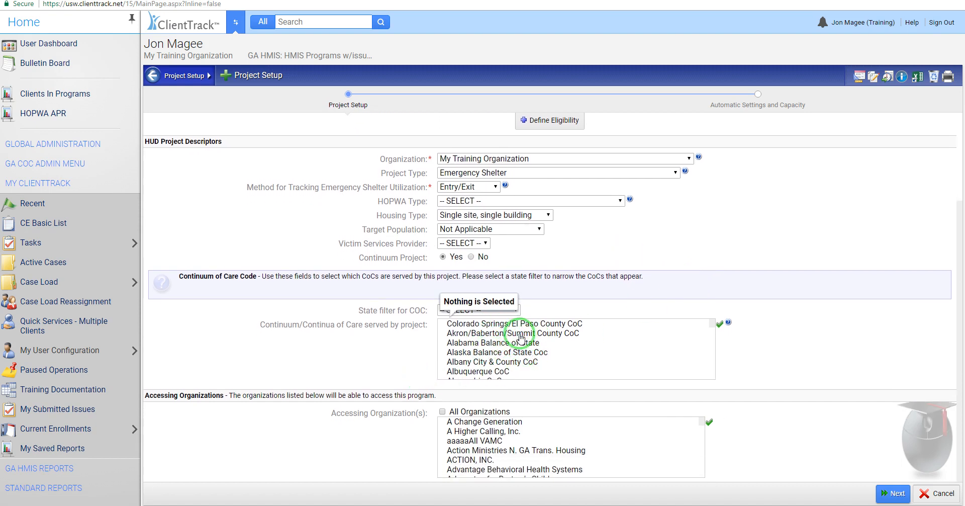
Step: Filter the CoCs by Georgia, try Athens/Clarke County, Atlanta and Augusta, and keep only Atlanta CoC as served by the project
{"action": "left_click", "coordinate": [503, 309]}
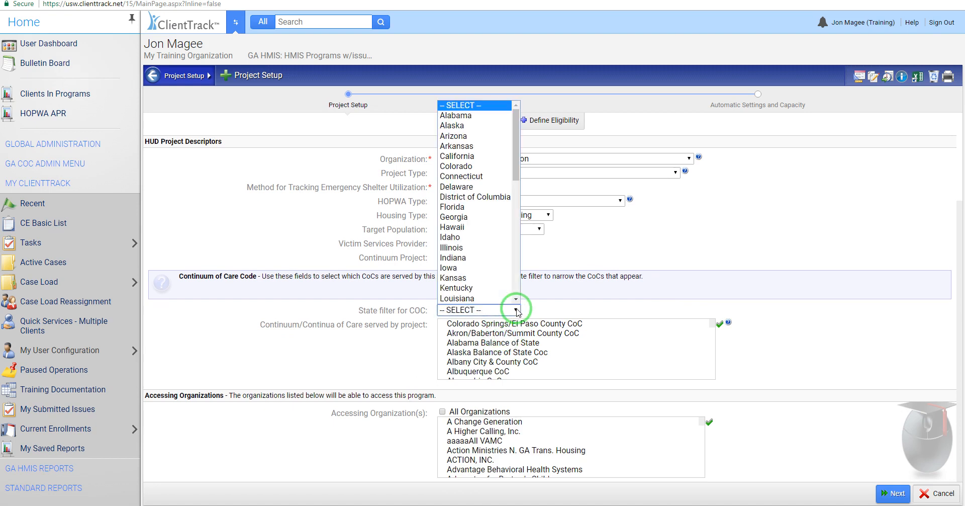
{"action": "left_click", "coordinate": [489, 218]}
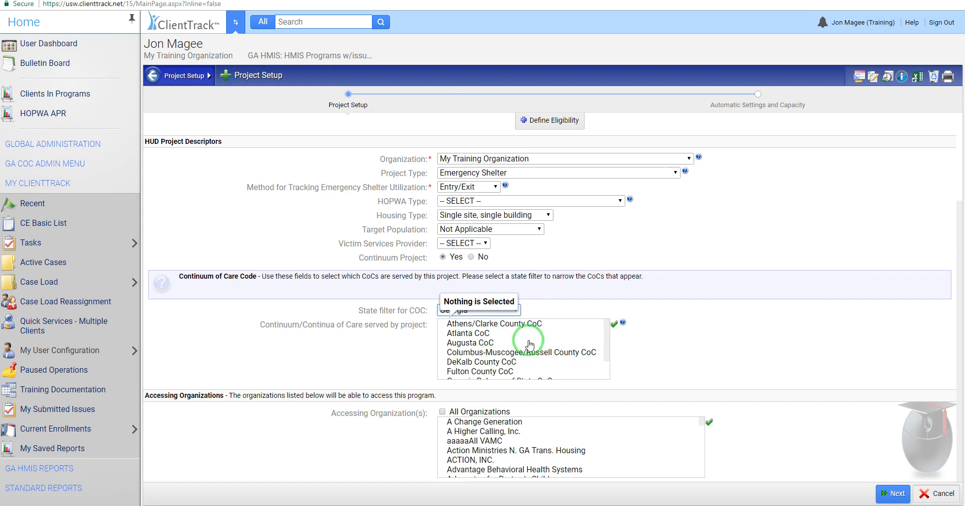
{"action": "left_click_drag", "start_coordinate": [609, 332], "coordinate": [549, 328]}
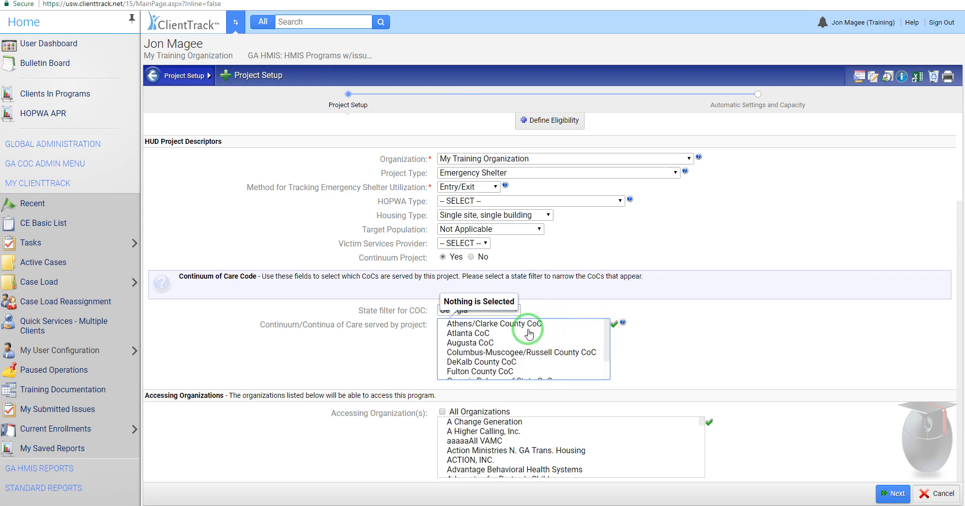
{"action": "left_click", "coordinate": [527, 325]}
{"action": "left_click", "coordinate": [492, 333]}
{"action": "left_click", "coordinate": [481, 343]}
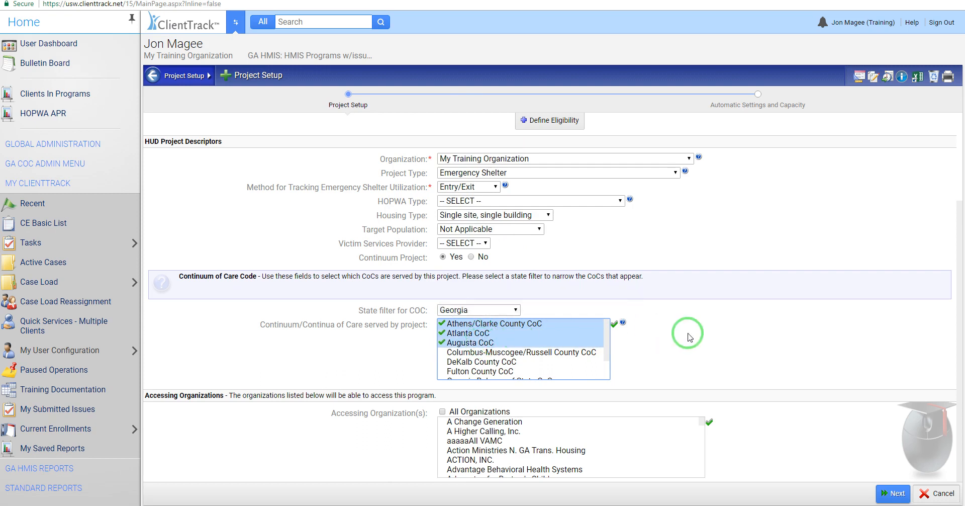
{"action": "left_click", "coordinate": [472, 343]}
{"action": "left_click", "coordinate": [483, 325]}
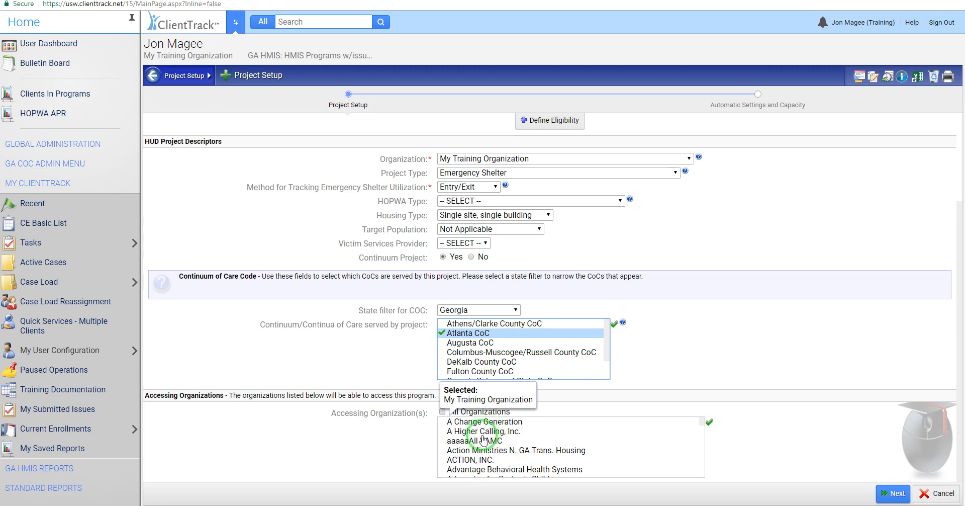
Step: Try adding National Church Residences as an accessing organization, keep only My Training Organization, and continue to the automatic settings and capacity
{"action": "left_click_drag", "start_coordinate": [699, 424], "coordinate": [704, 450]}
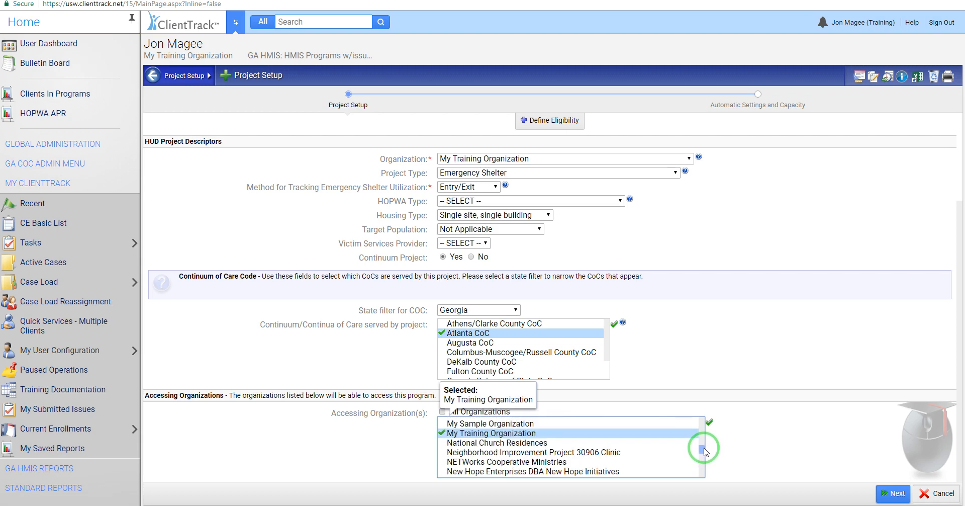
{"action": "left_click", "coordinate": [470, 445]}
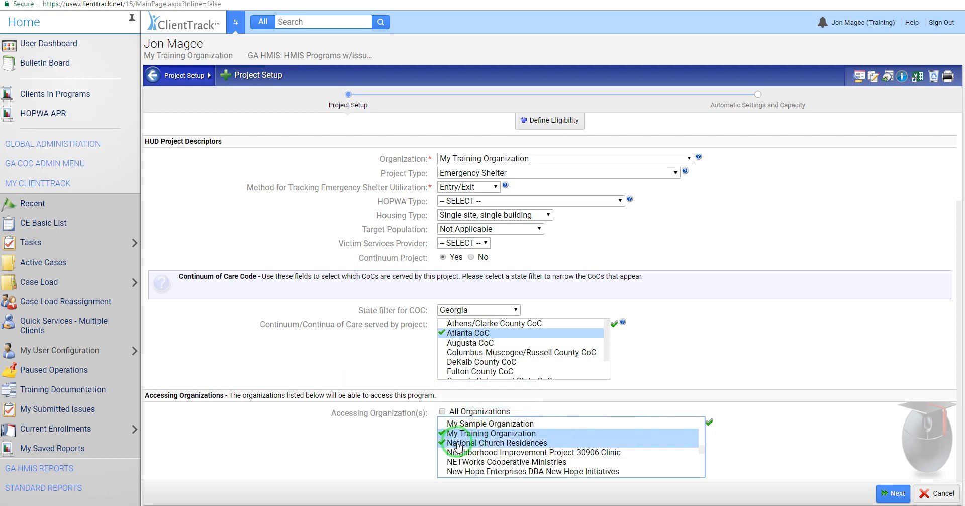
{"action": "left_click", "coordinate": [466, 444]}
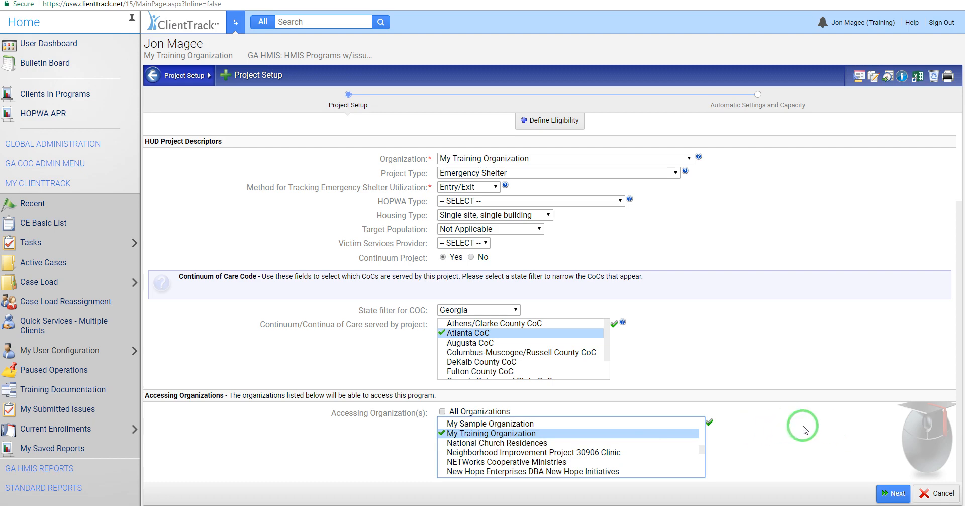
{"action": "left_click", "coordinate": [898, 497]}
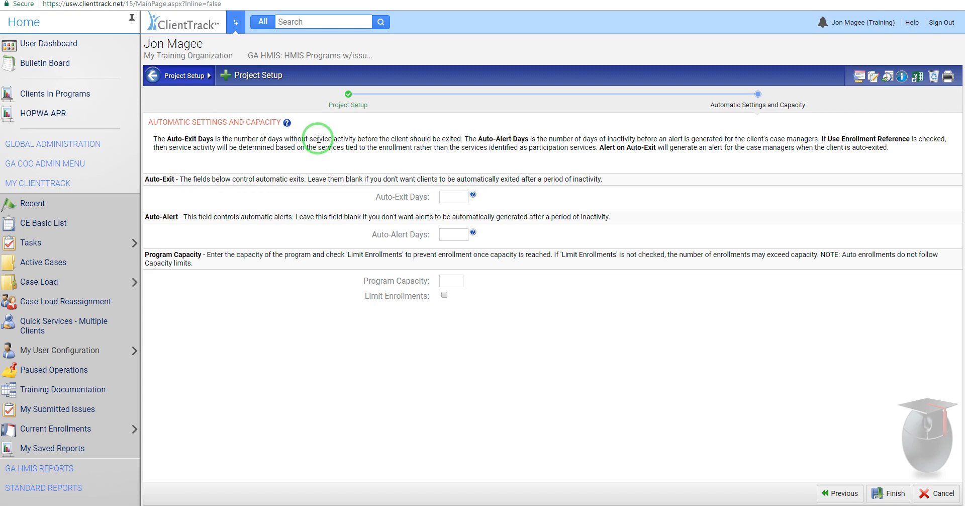
Step: Set the project's auto-exit days to 50 and its auto-exit reason to Unknown/Disappeared
{"action": "left_click_drag", "start_coordinate": [317, 139], "coordinate": [382, 139]}
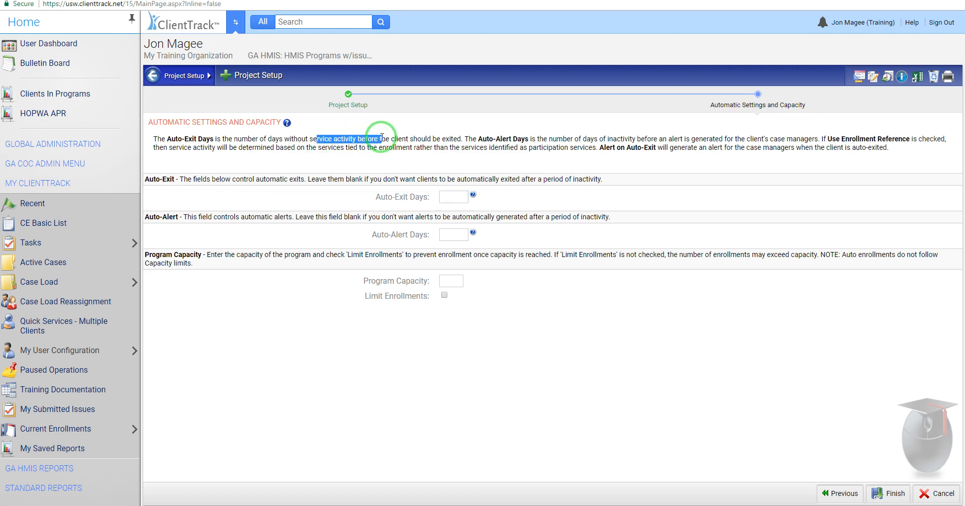
{"action": "left_click", "coordinate": [405, 149]}
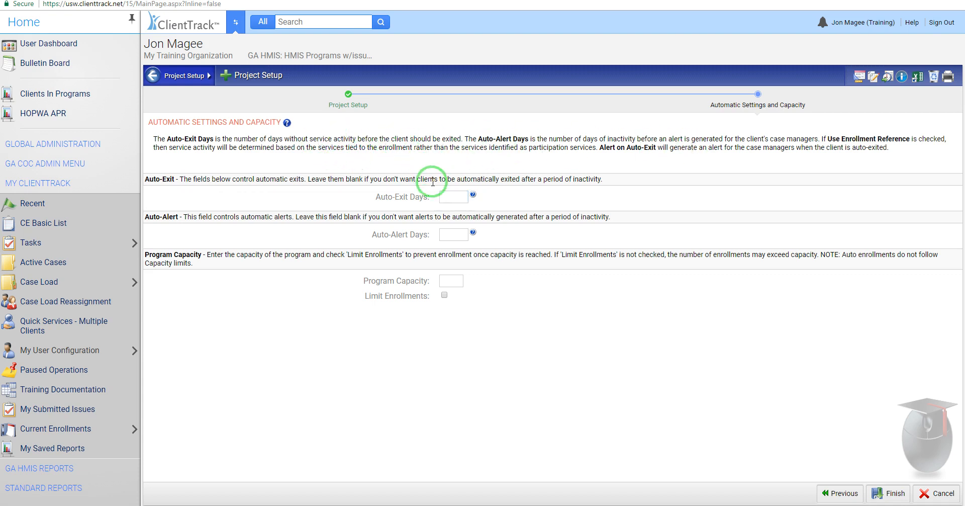
{"action": "left_click", "coordinate": [455, 197]}
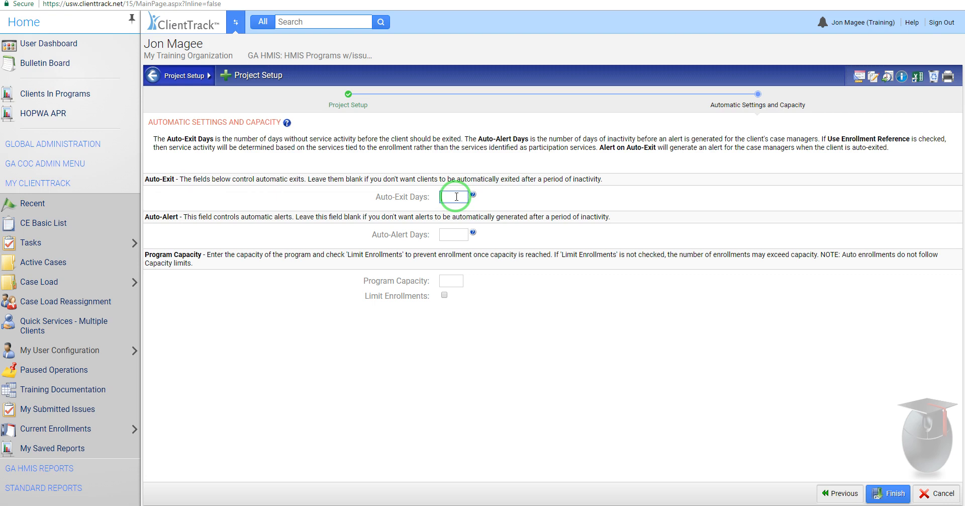
{"action": "type", "text": "50"}
{"action": "left_click", "coordinate": [554, 198]}
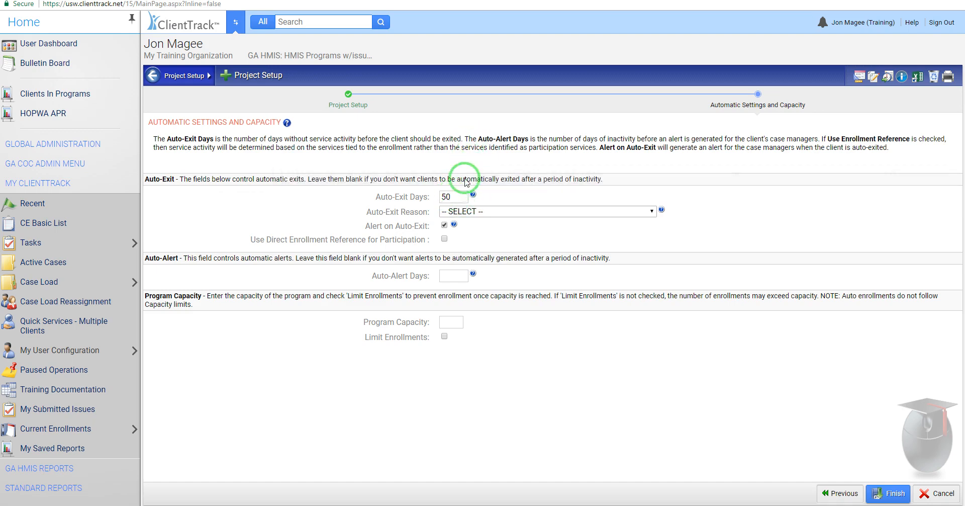
{"action": "left_click", "coordinate": [477, 211]}
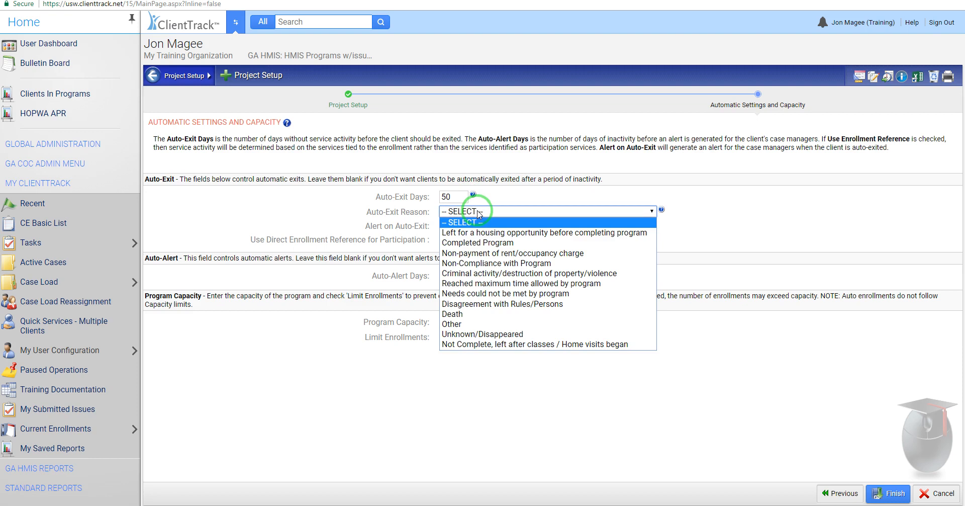
{"action": "left_click", "coordinate": [495, 334]}
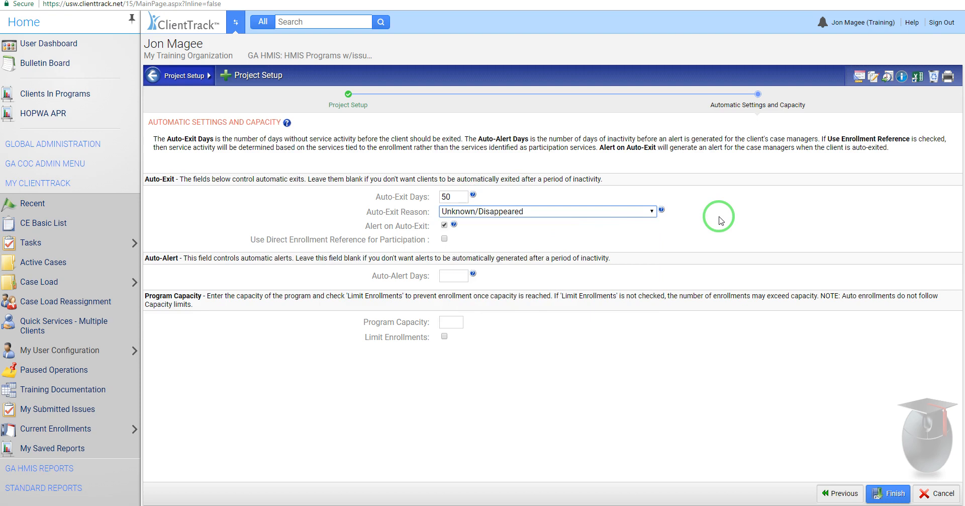
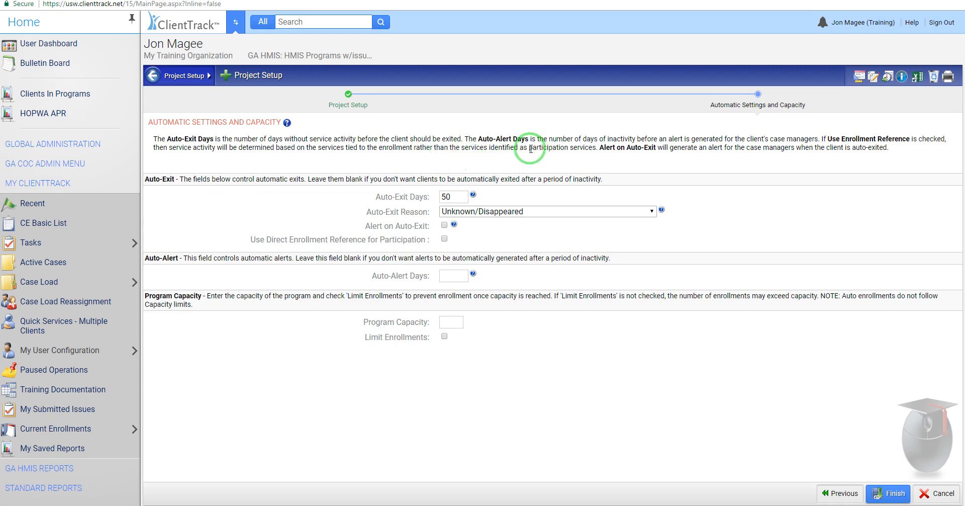
Step: Turn on Use Direct Enrollment Reference for Participation, highlighting the explanations of participation services and services tied to the enrollment
{"action": "left_click_drag", "start_coordinate": [529, 149], "coordinate": [596, 148]}
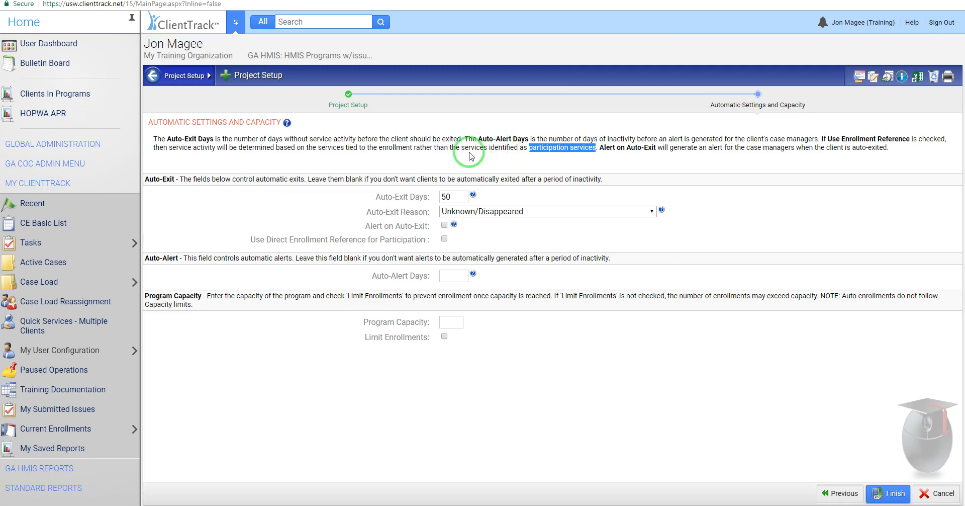
{"action": "left_click", "coordinate": [445, 239]}
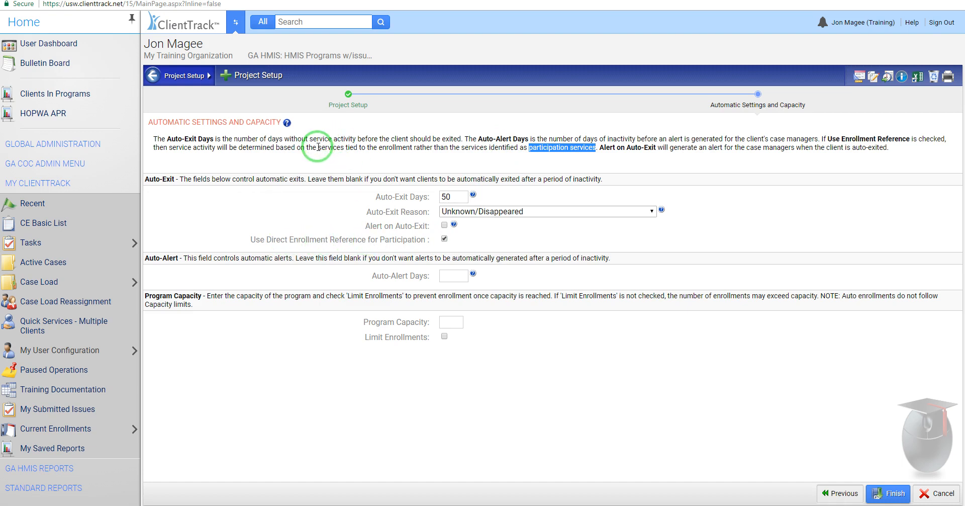
{"action": "left_click_drag", "start_coordinate": [318, 147], "coordinate": [413, 147]}
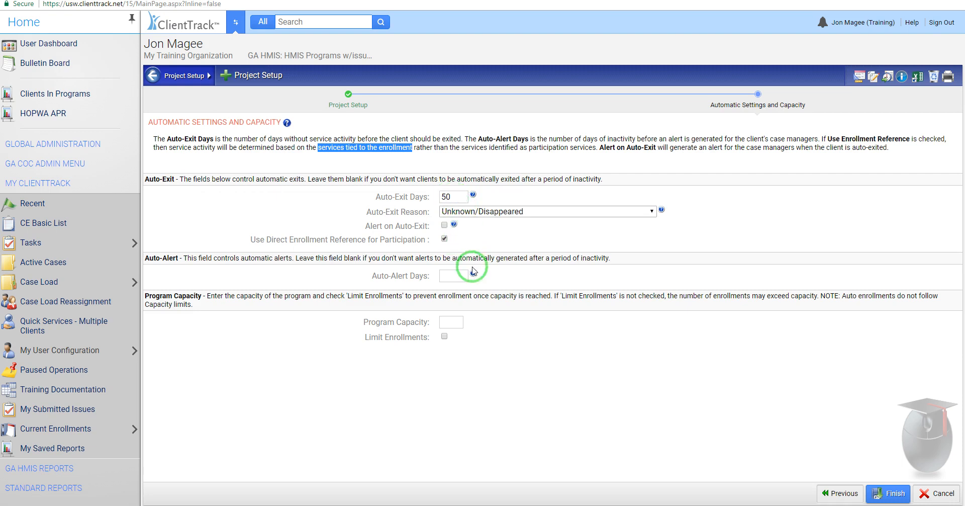
Step: Clear the project's auto-exit days so that clients are not exited automatically
{"action": "double_click", "coordinate": [444, 198]}
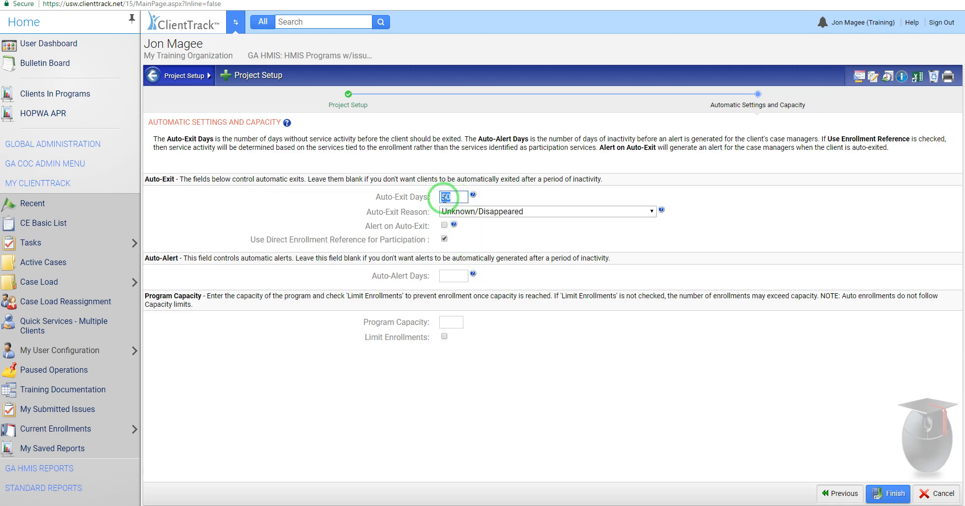
{"action": "key", "text": "Delete"}
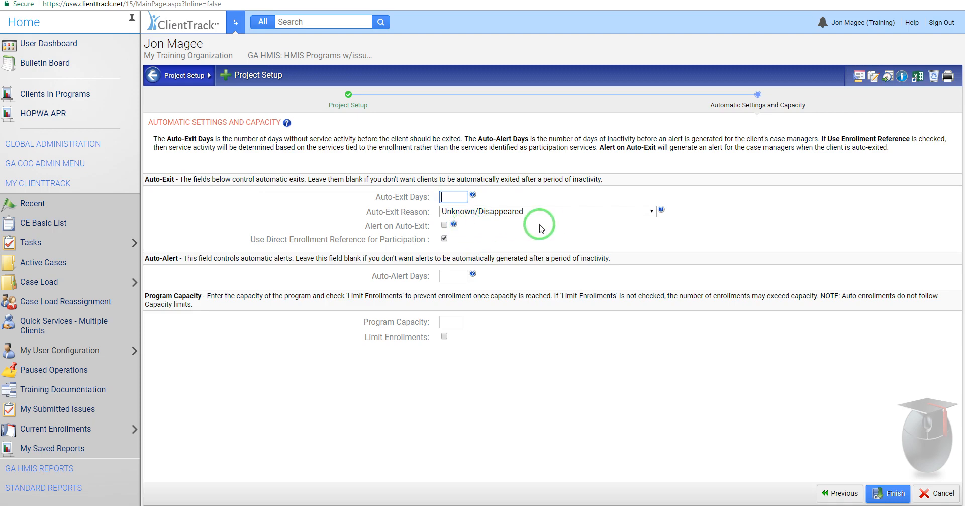
{"action": "left_click", "coordinate": [653, 264]}
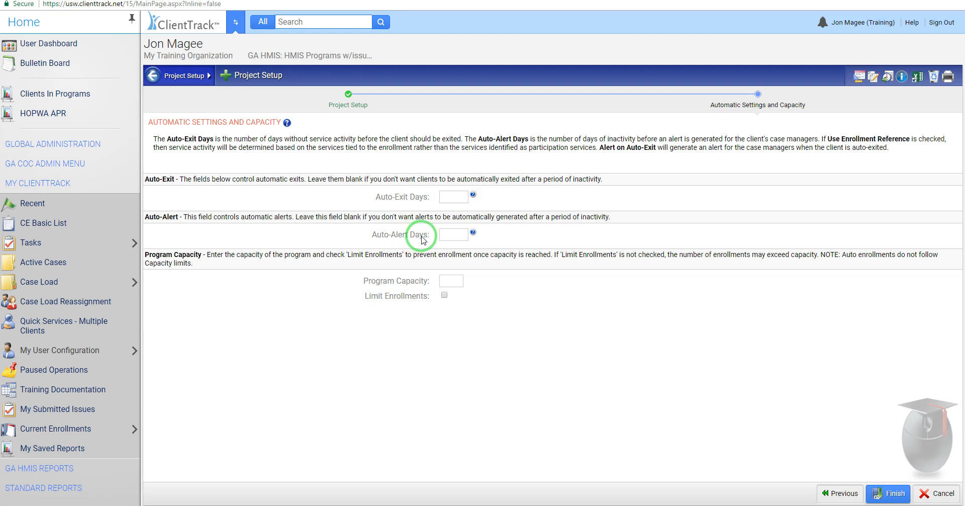
Step: Try 50 auto-alert days for the project, and clear the value again
{"action": "left_click", "coordinate": [450, 235]}
{"action": "type", "text": "50"}
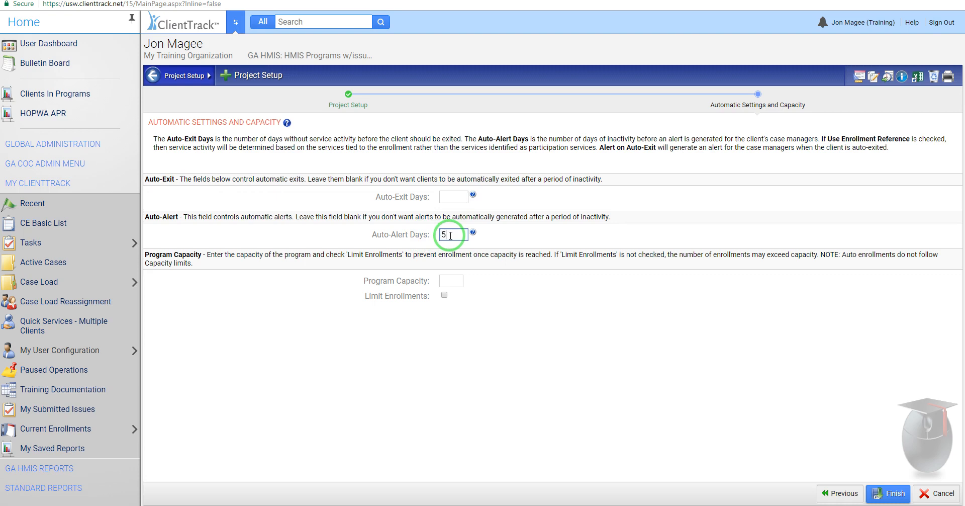
{"action": "left_click", "coordinate": [532, 238]}
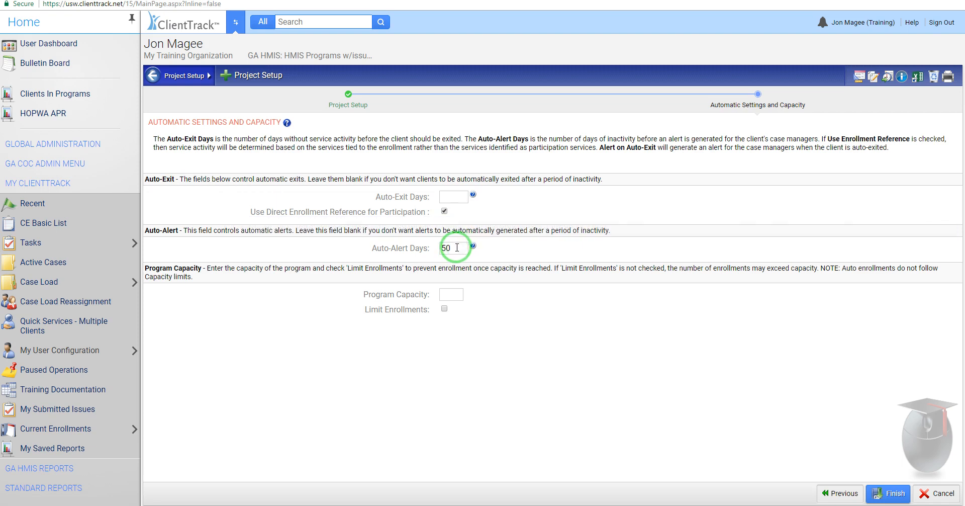
{"action": "mouse_move", "coordinate": [827, 25]}
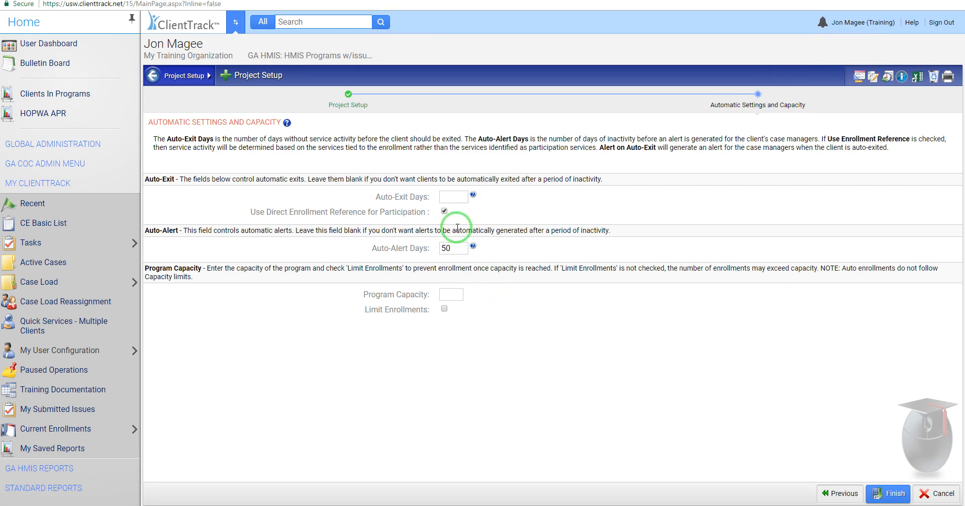
{"action": "double_click", "coordinate": [449, 249]}
{"action": "key", "text": "BackSpace"}
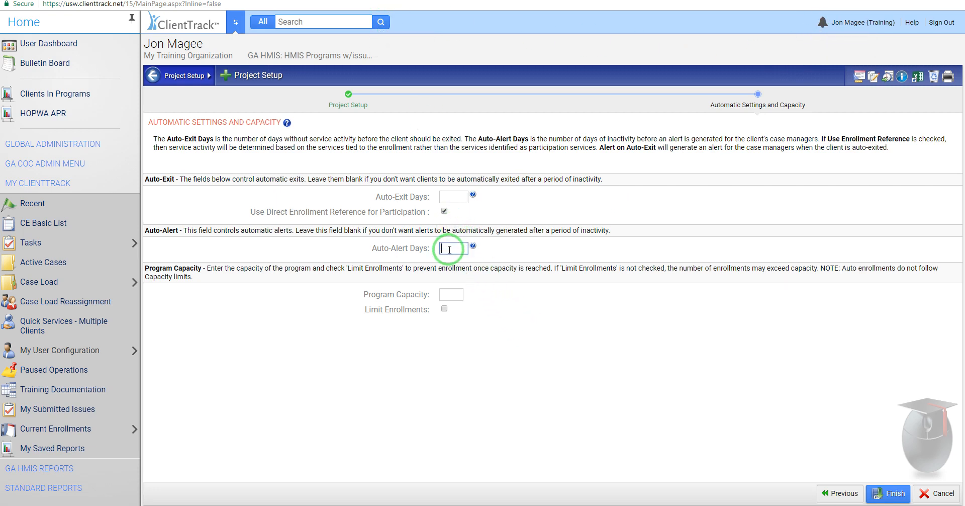
{"action": "left_click", "coordinate": [635, 381]}
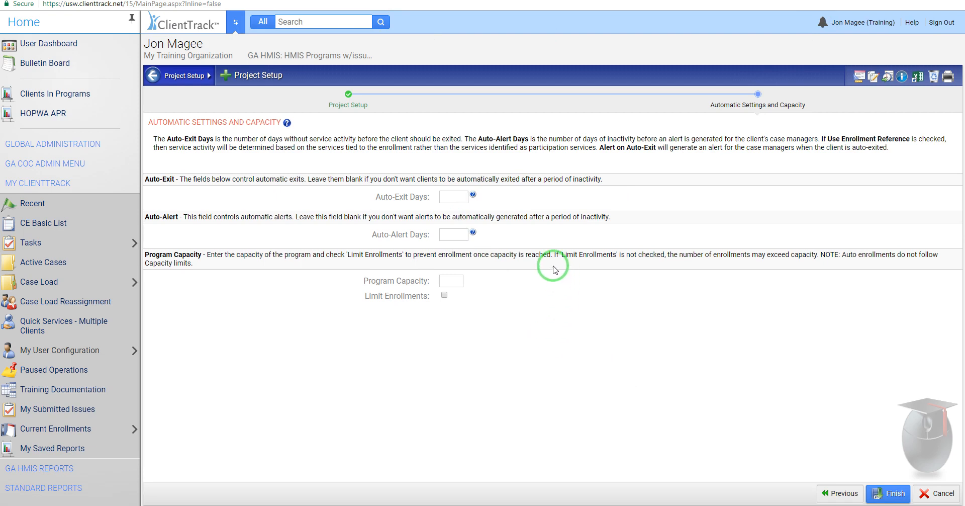
Step: Set the program capacity to 50 and limit enrollments to that capacity
{"action": "left_click", "coordinate": [449, 281]}
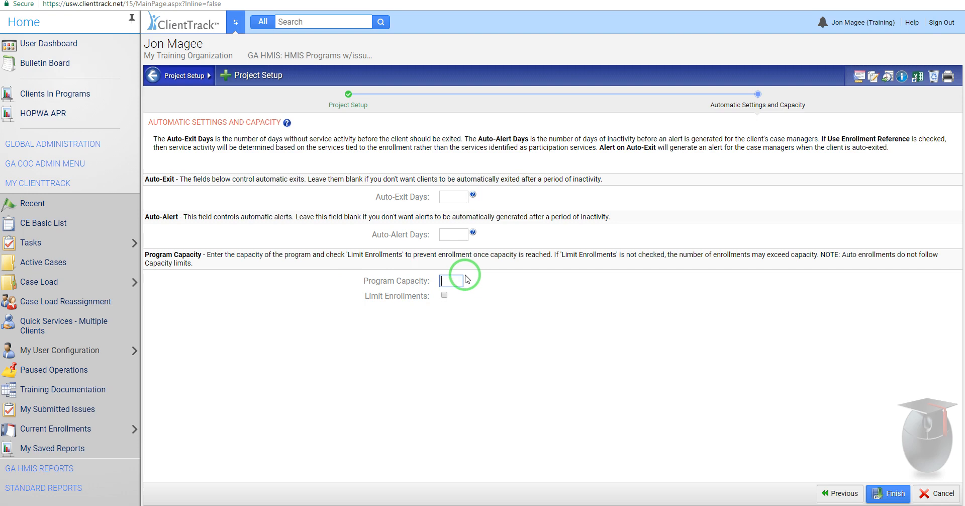
{"action": "type", "text": "50"}
{"action": "left_click", "coordinate": [459, 361]}
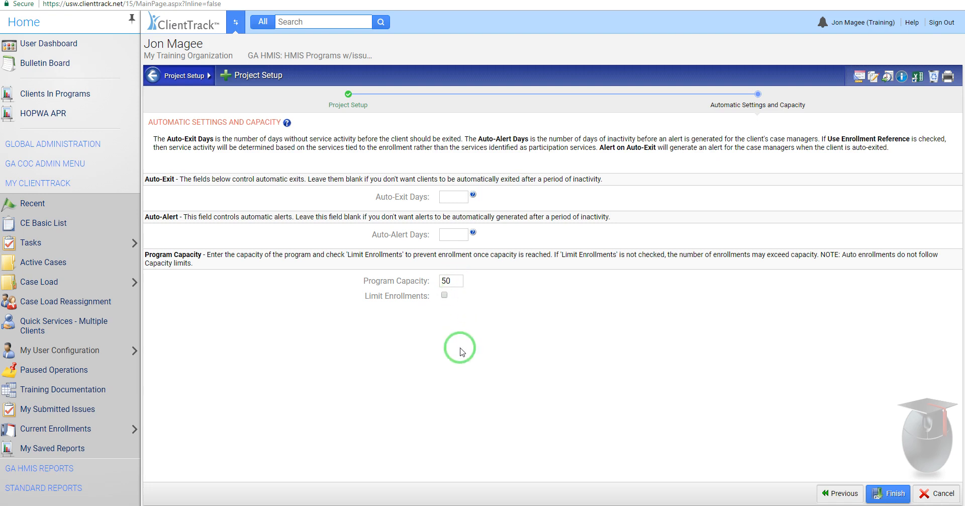
{"action": "double_click", "coordinate": [451, 280]}
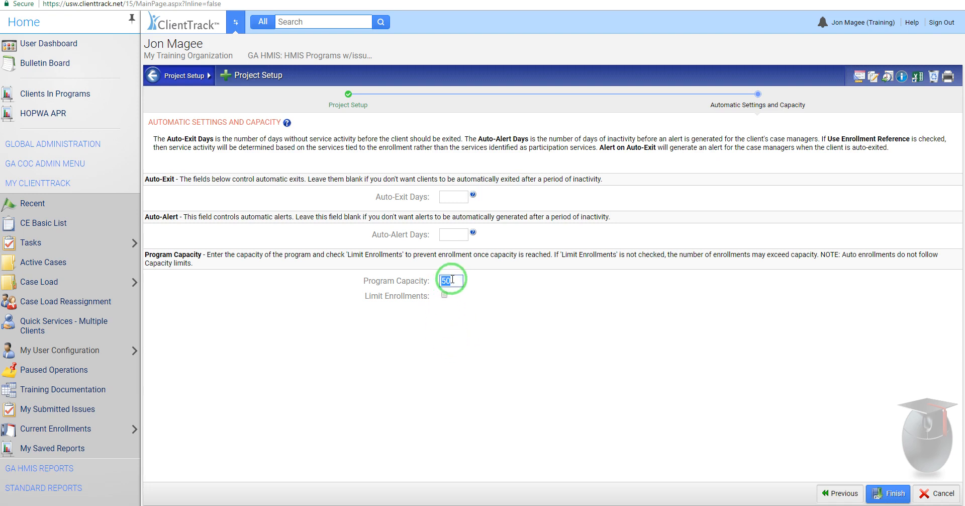
{"action": "left_click", "coordinate": [455, 280]}
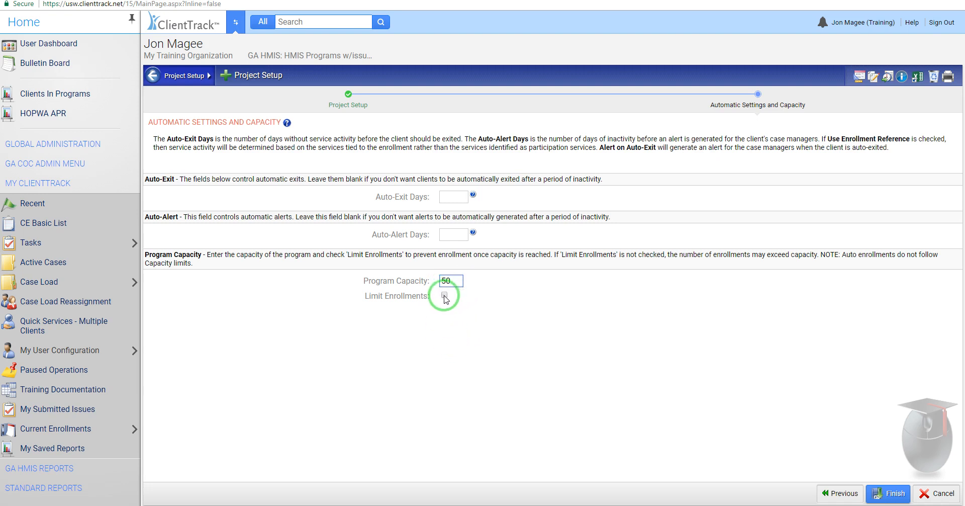
{"action": "left_click", "coordinate": [448, 351]}
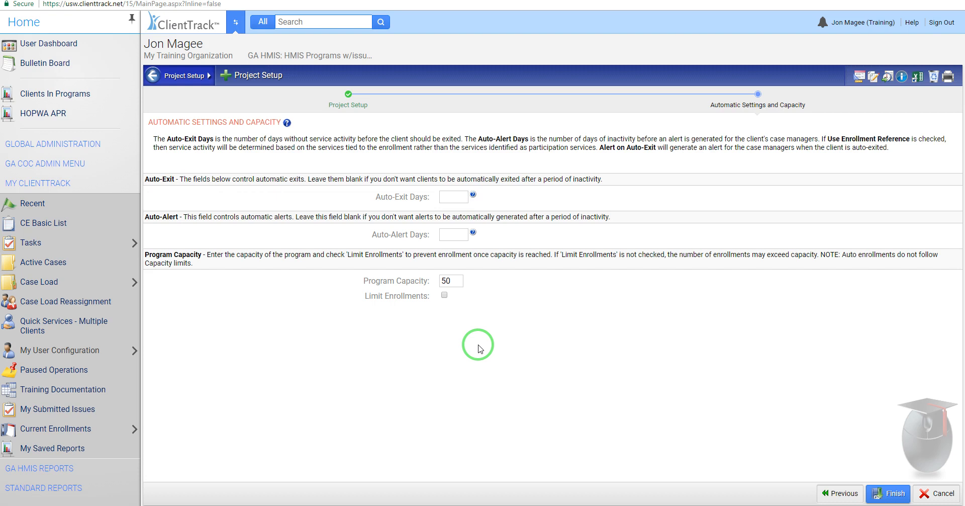
{"action": "left_click", "coordinate": [444, 296]}
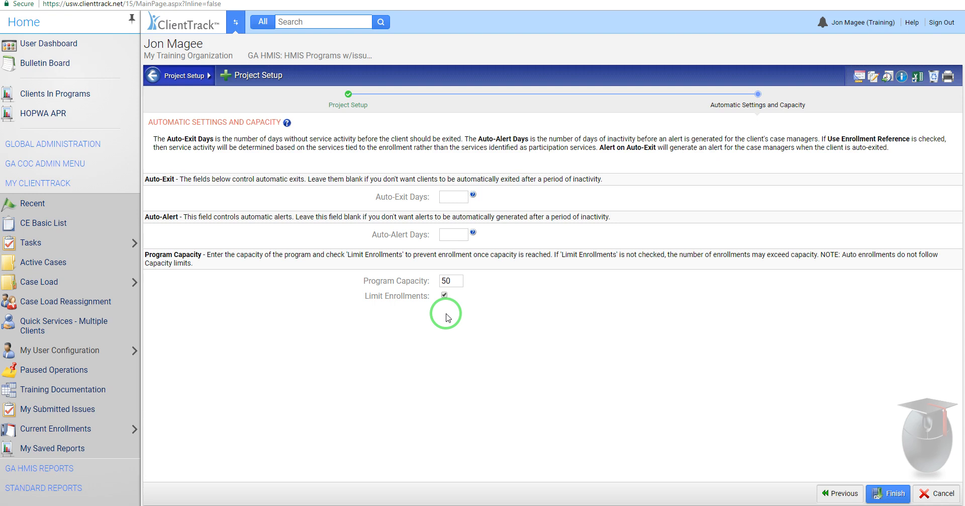
Step: Change the program capacity to 52
{"action": "left_click", "coordinate": [451, 281]}
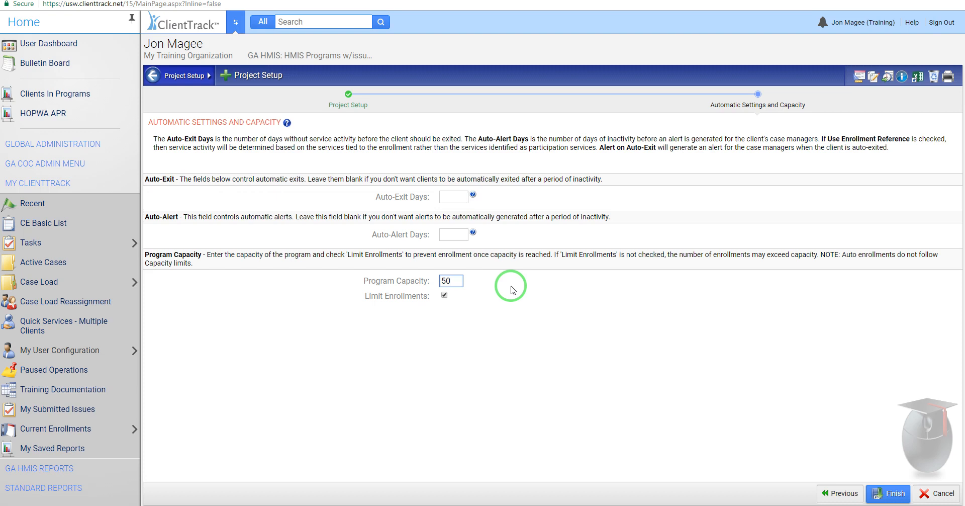
{"action": "double_click", "coordinate": [446, 280]}
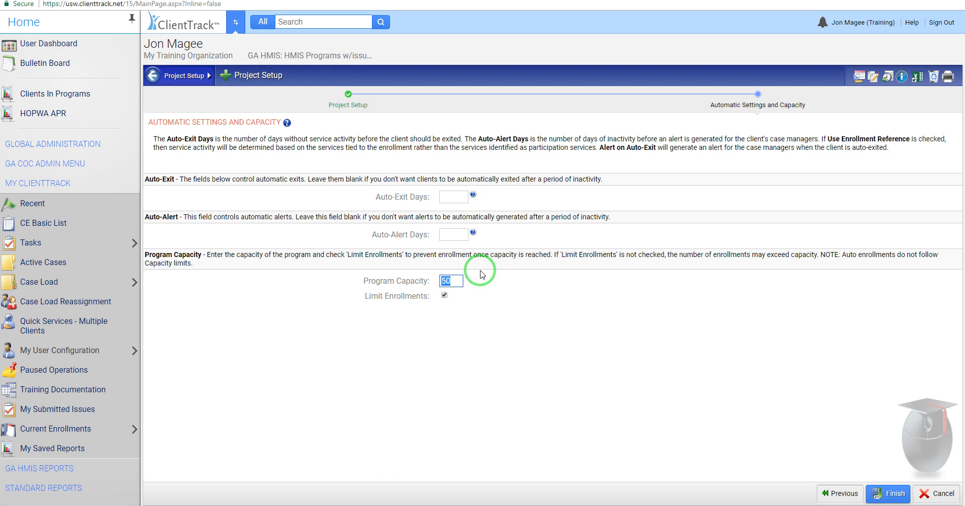
{"action": "type", "text": "52"}
{"action": "left_click", "coordinate": [483, 343]}
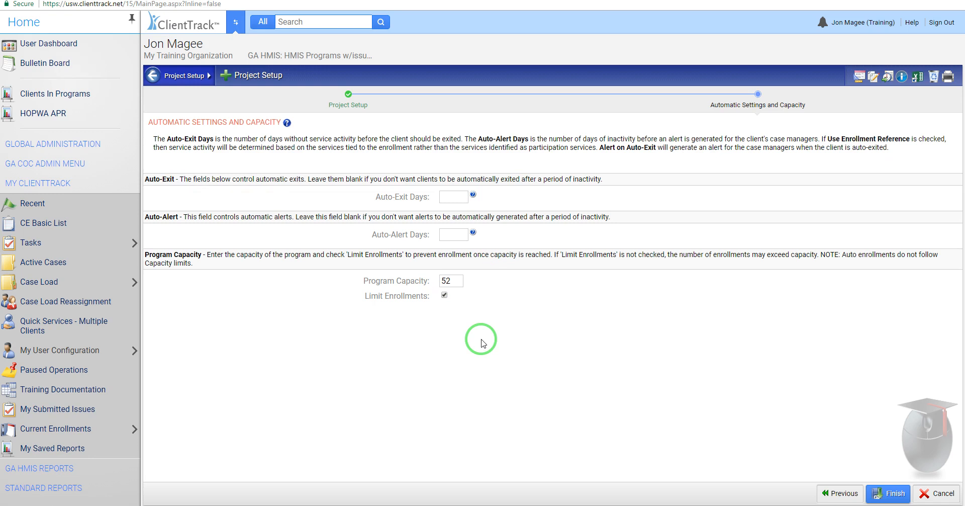
Step: Clear the program capacity, turn off Limit Enrollments, and finish the project setup
{"action": "double_click", "coordinate": [454, 283]}
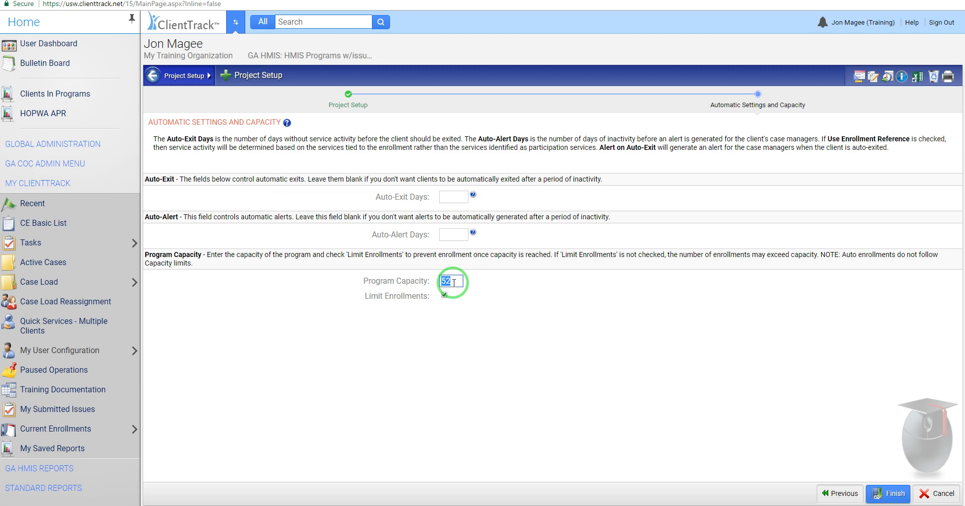
{"action": "key", "text": "BackSpace"}
{"action": "left_click", "coordinate": [445, 295]}
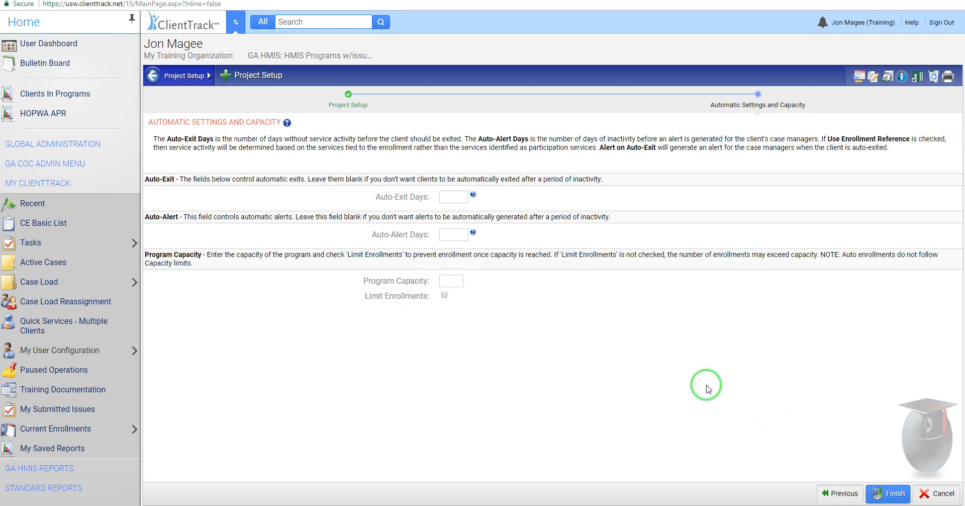
{"action": "left_click", "coordinate": [888, 495]}
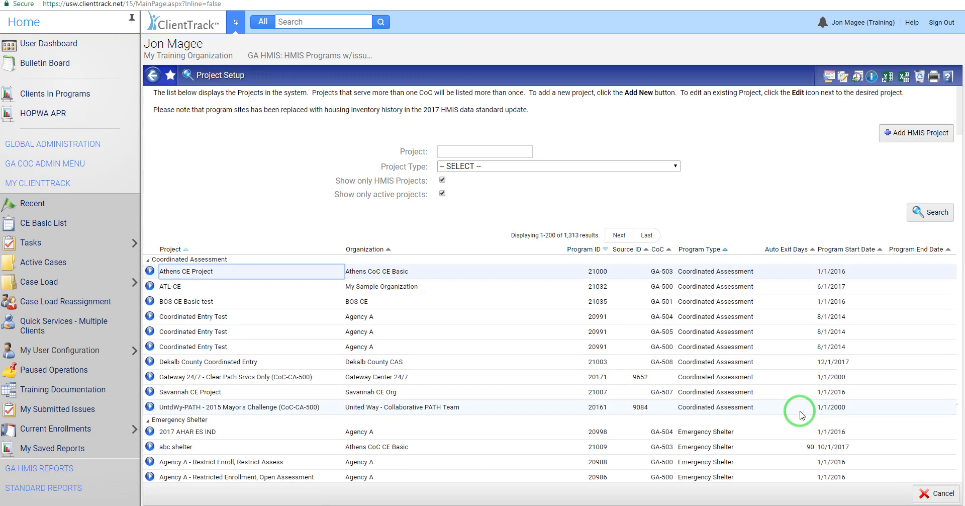
Step: Search the project list for the new emergency shelter by part of its name
{"action": "left_click", "coordinate": [466, 153]}
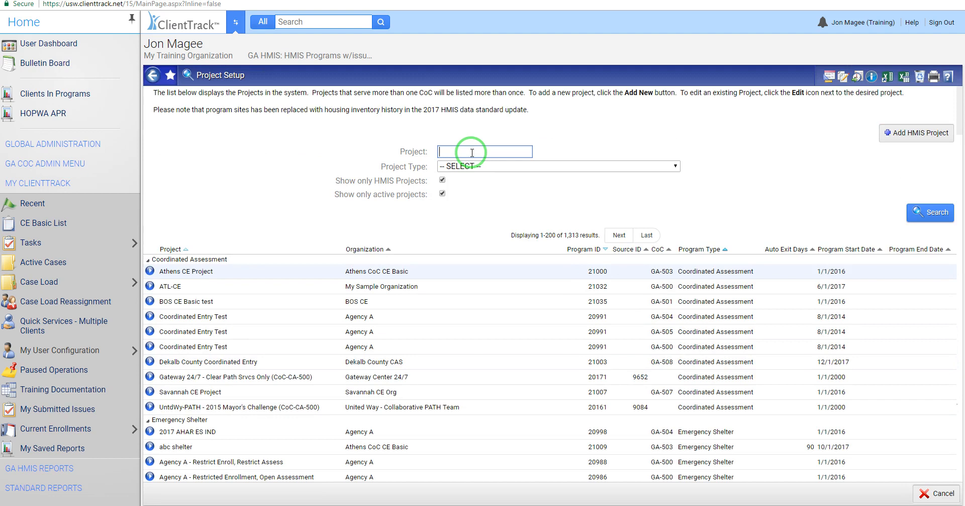
{"action": "type", "text": "jon"}
{"action": "left_click", "coordinate": [926, 214]}
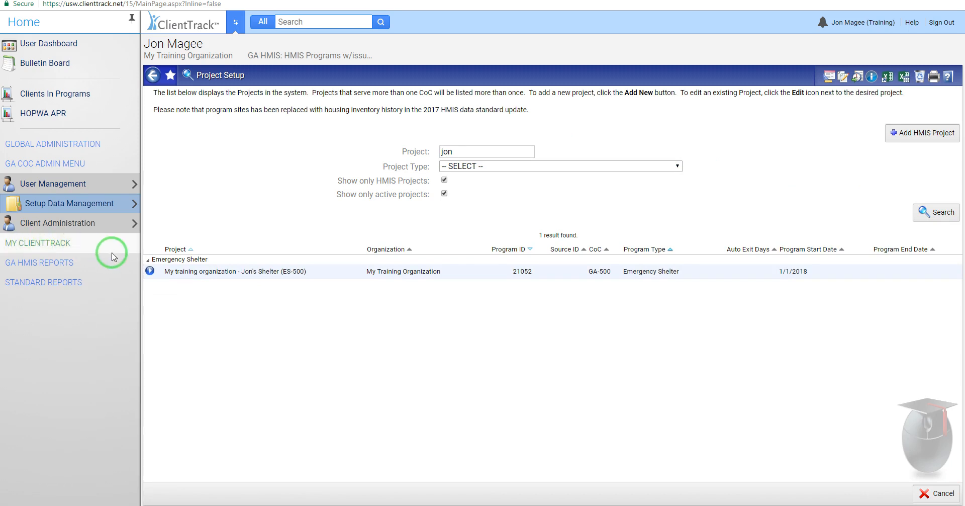
Step: Open the new shelter project for editing, review its settings down to program capacity, and finish without changes
{"action": "left_click", "coordinate": [149, 272]}
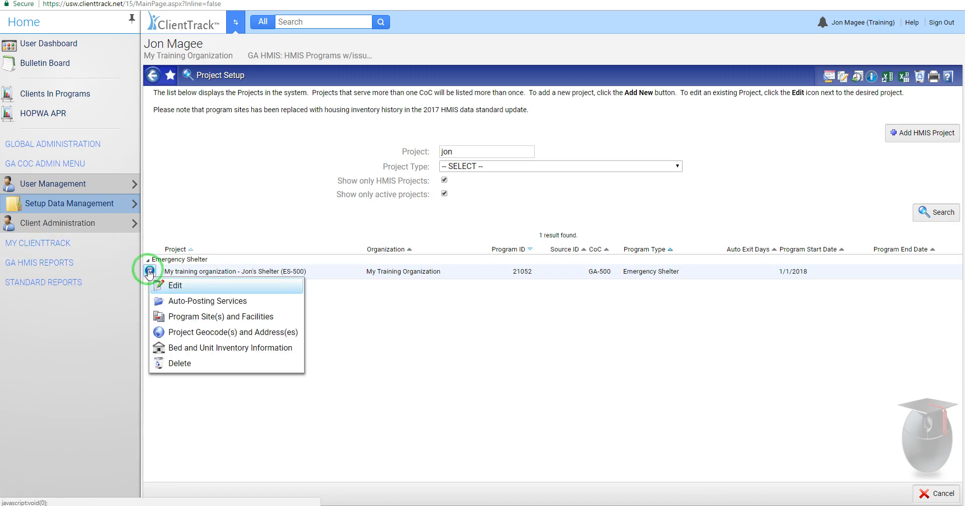
{"action": "left_click", "coordinate": [178, 285]}
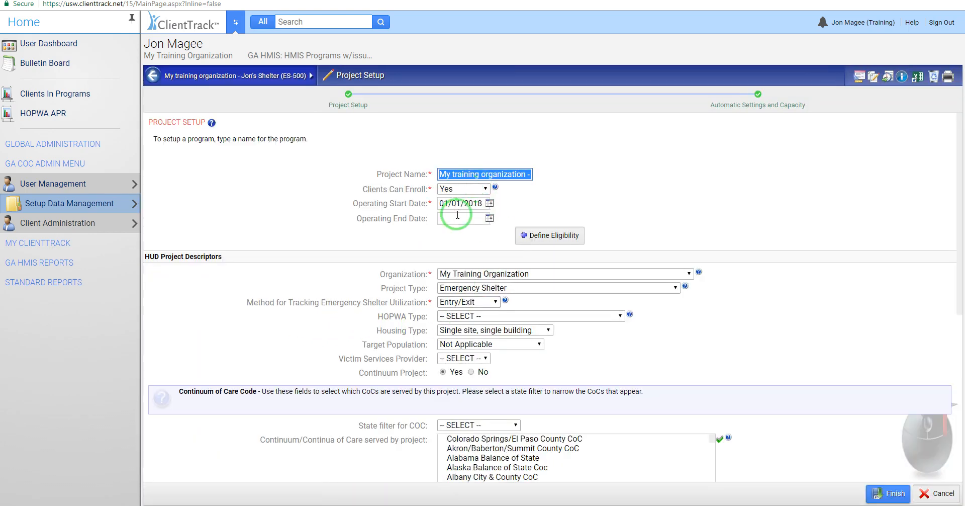
{"action": "scroll", "coordinate": [576, 392], "scroll_direction": "down", "scroll_amount": 1}
{"action": "scroll", "coordinate": [578, 392], "scroll_direction": "down", "scroll_amount": 2}
{"action": "scroll", "coordinate": [711, 355], "scroll_direction": "down", "scroll_amount": 5}
{"action": "scroll", "coordinate": [836, 383], "scroll_direction": "down", "scroll_amount": 4}
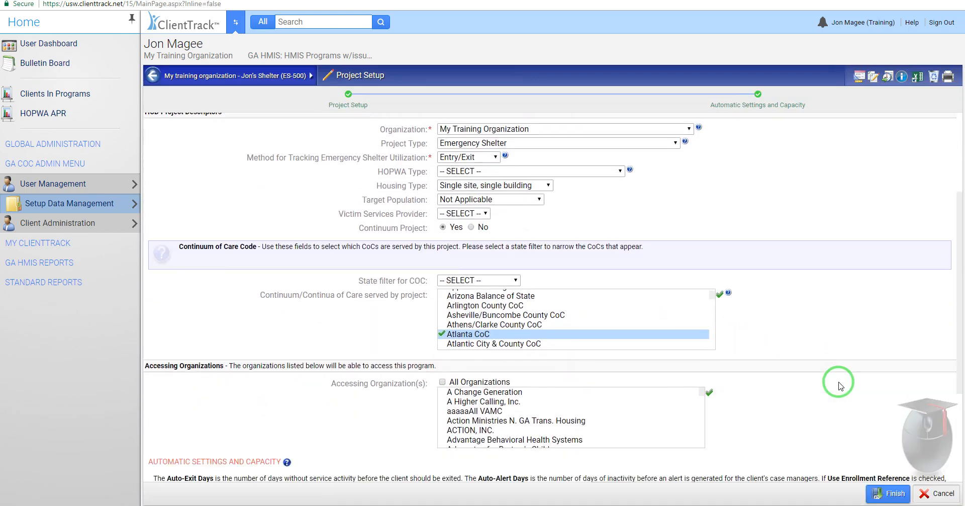
{"action": "left_click", "coordinate": [890, 493]}
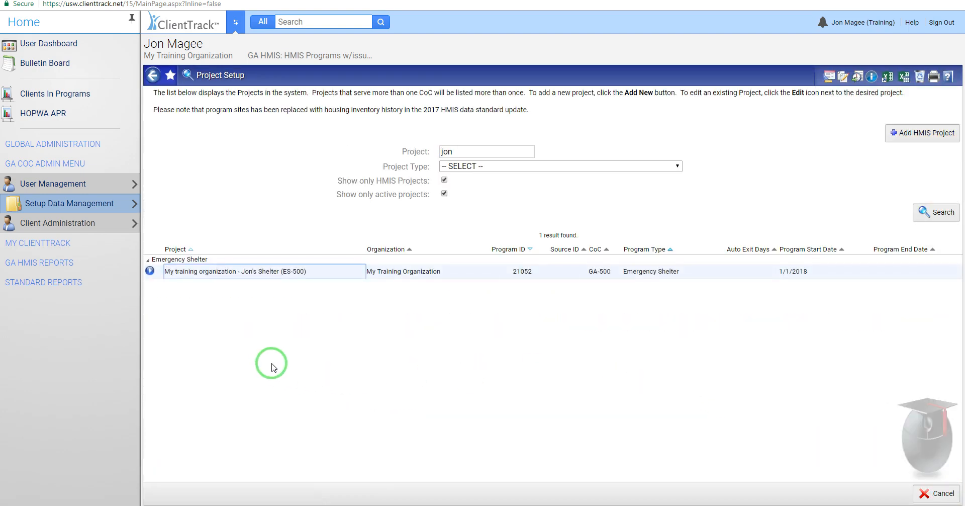
Step: Open the shelter project's auto-posting services and start a new program service
{"action": "left_click", "coordinate": [150, 271]}
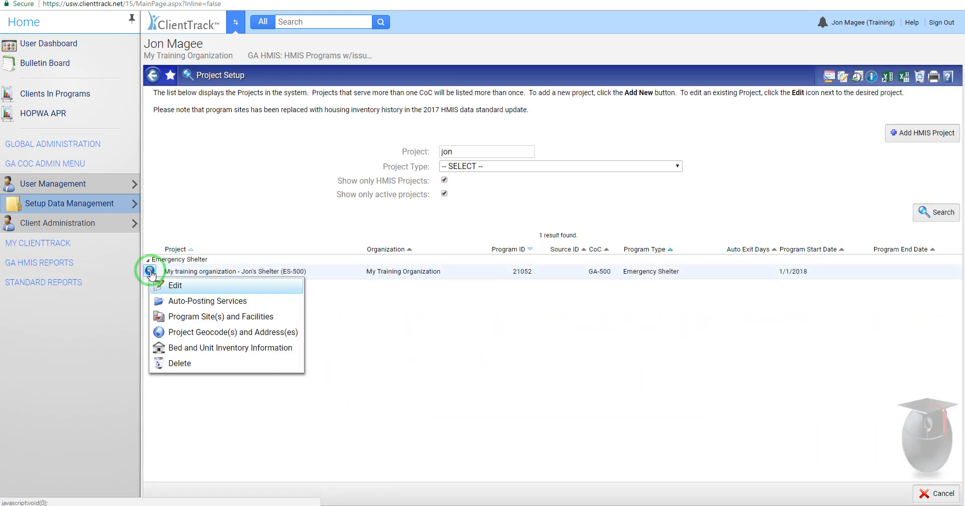
{"action": "left_click", "coordinate": [211, 304]}
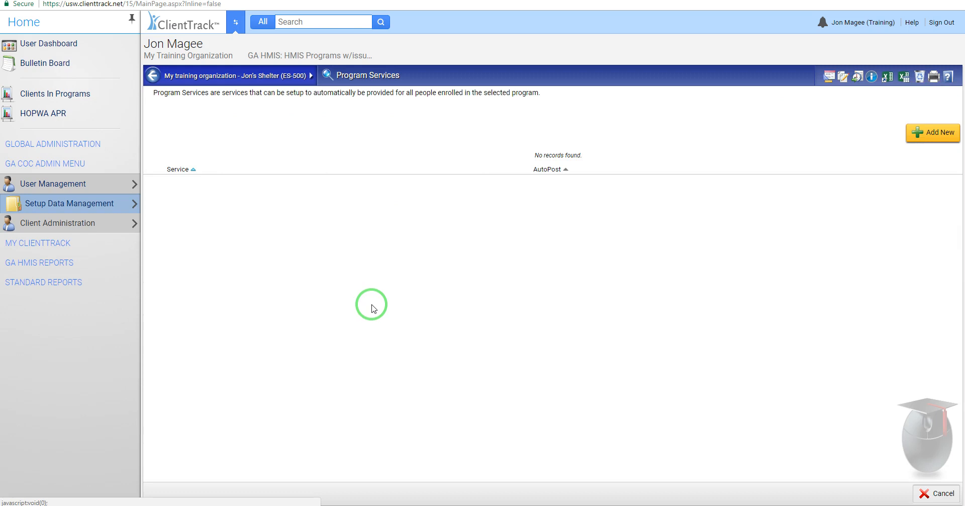
{"action": "left_click", "coordinate": [929, 133]}
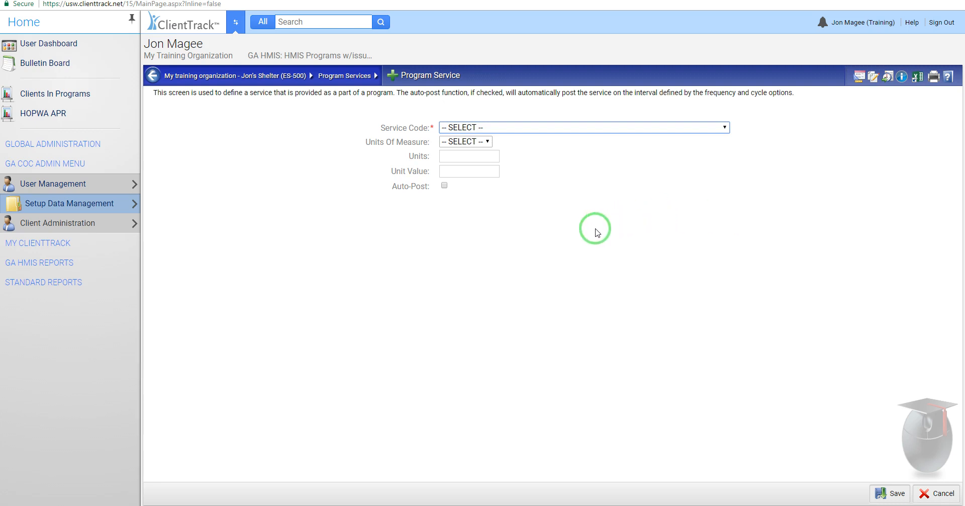
Step: Choose Meal as the new program service's code, with Count as its unit of measure
{"action": "left_click", "coordinate": [552, 127]}
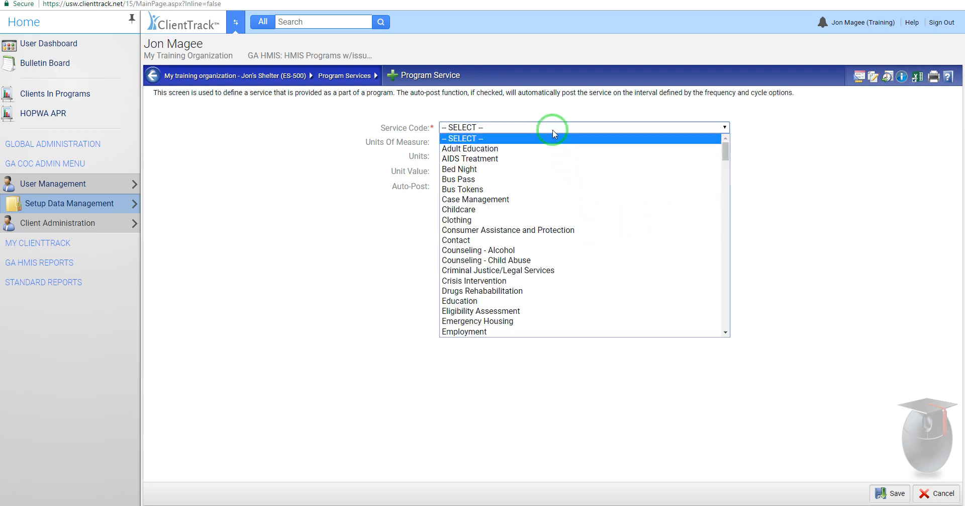
{"action": "left_click_drag", "start_coordinate": [727, 155], "coordinate": [723, 206]}
{"action": "left_click", "coordinate": [584, 253]}
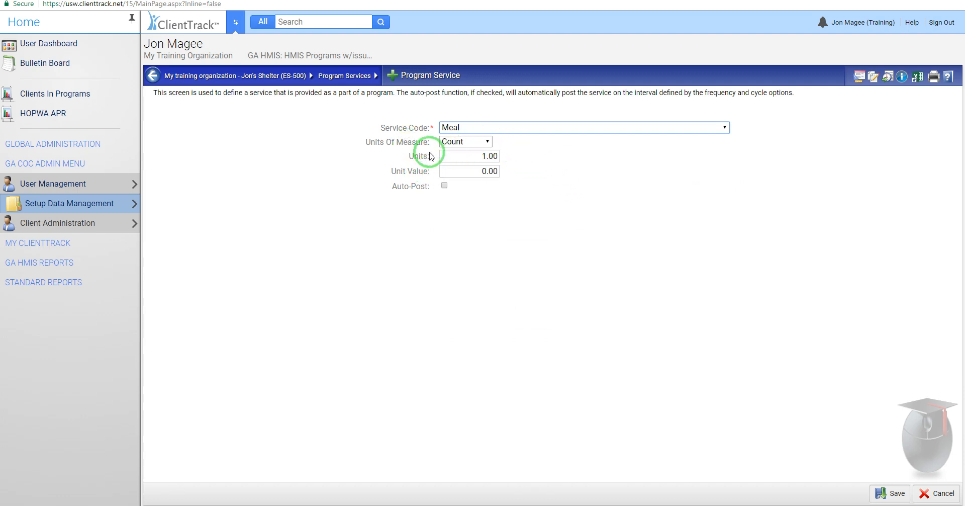
{"action": "left_click", "coordinate": [487, 141]}
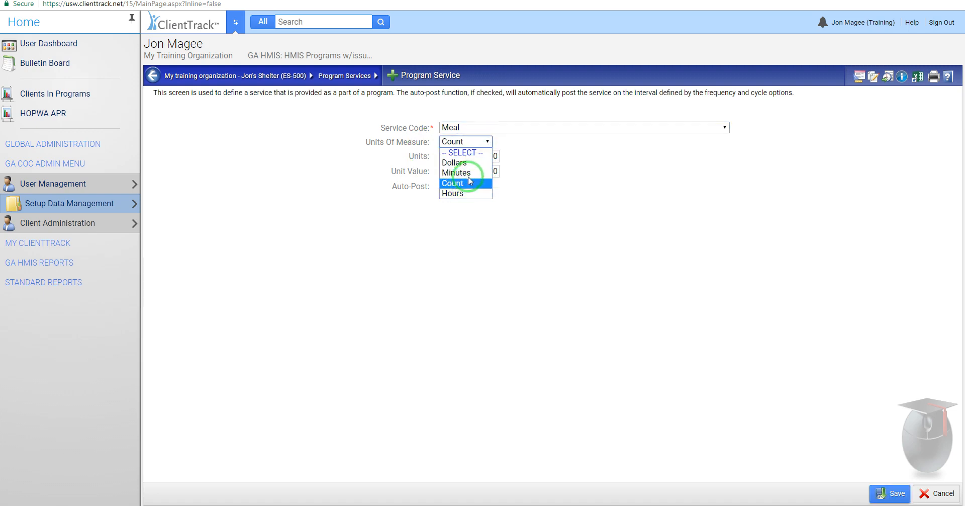
{"action": "left_click", "coordinate": [456, 184]}
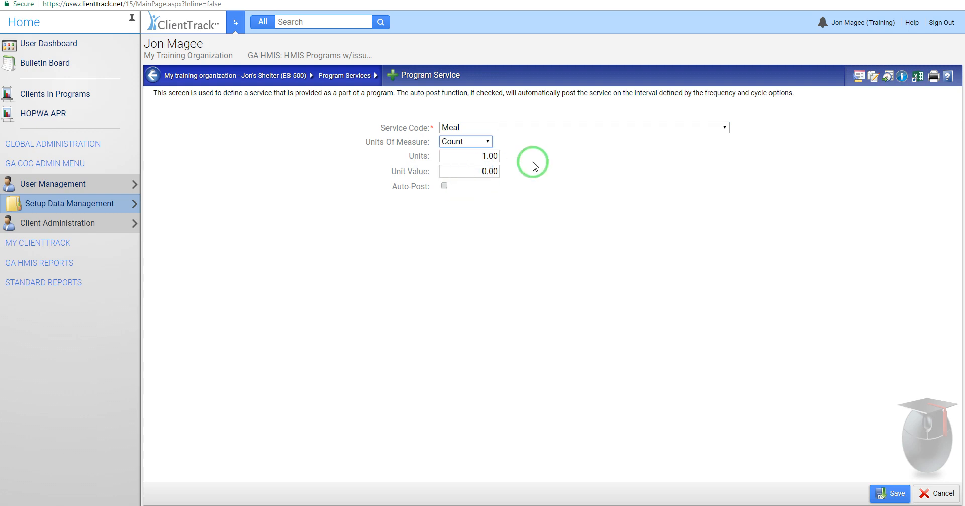
{"action": "left_click", "coordinate": [484, 156]}
{"action": "left_click", "coordinate": [483, 157]}
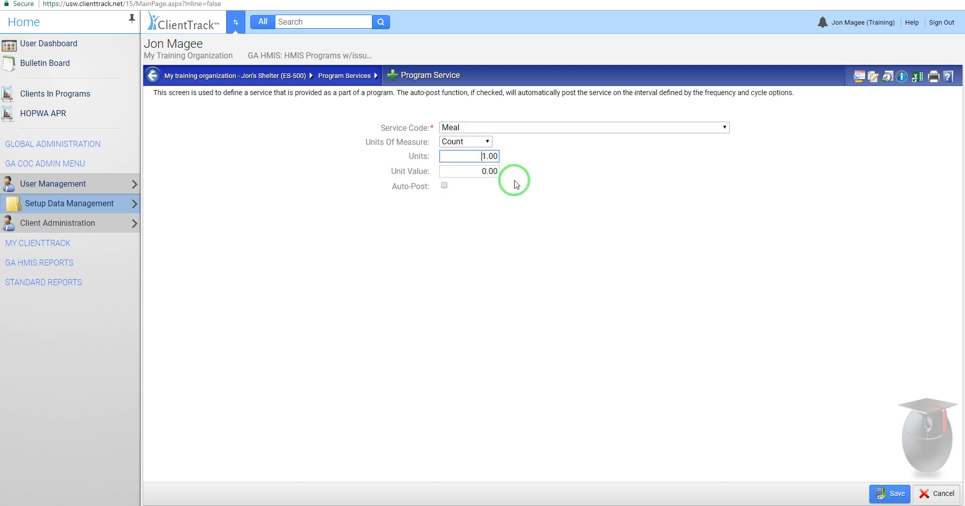
Step: Turn on auto-posting for the Meal service and choose the Daily cycle
{"action": "left_click", "coordinate": [445, 186]}
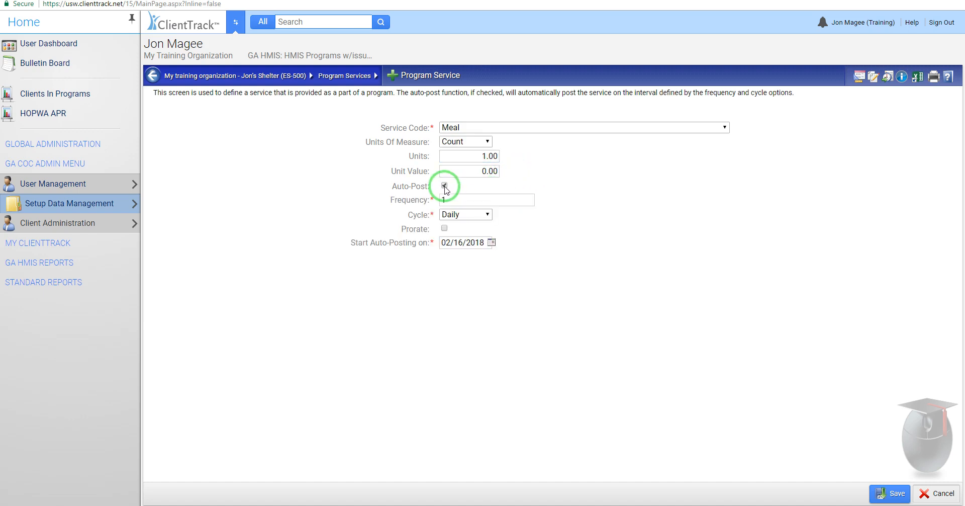
{"action": "left_click", "coordinate": [470, 201]}
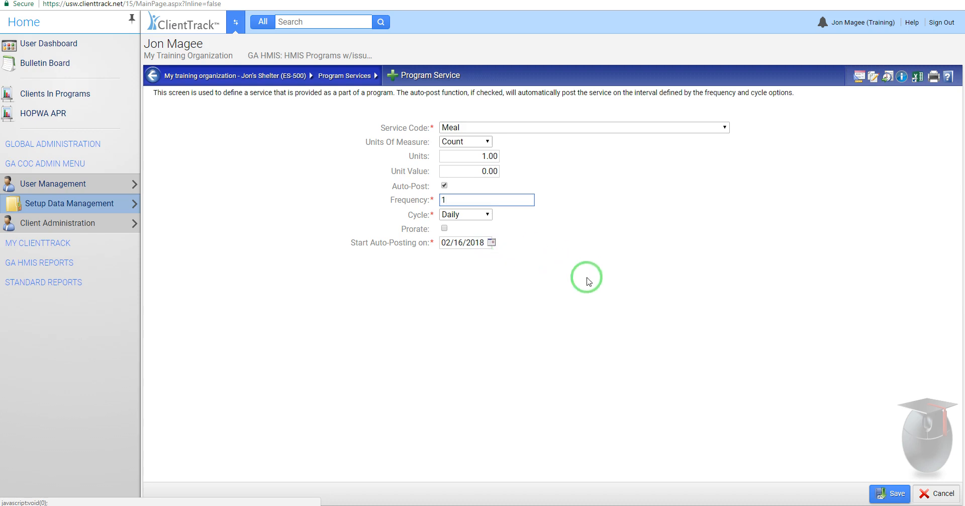
{"action": "left_click", "coordinate": [526, 305]}
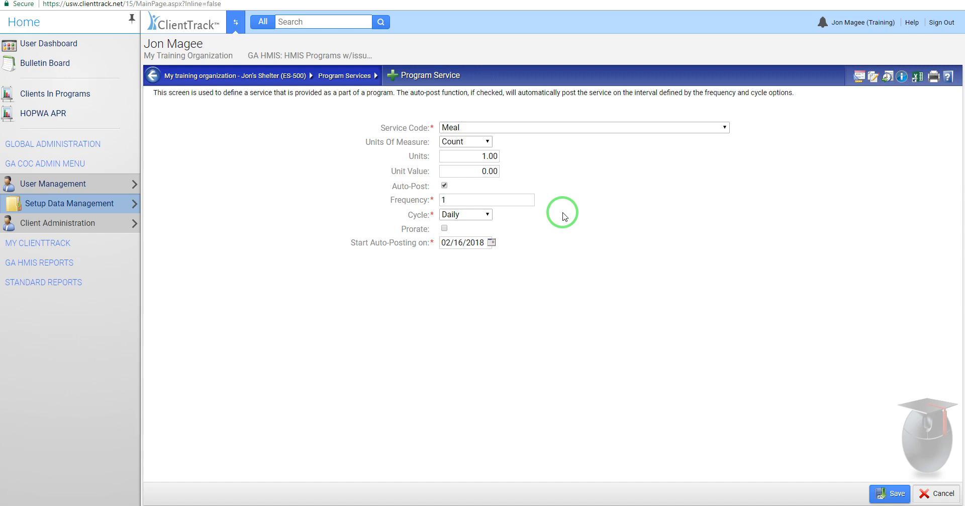
{"action": "left_click", "coordinate": [481, 220]}
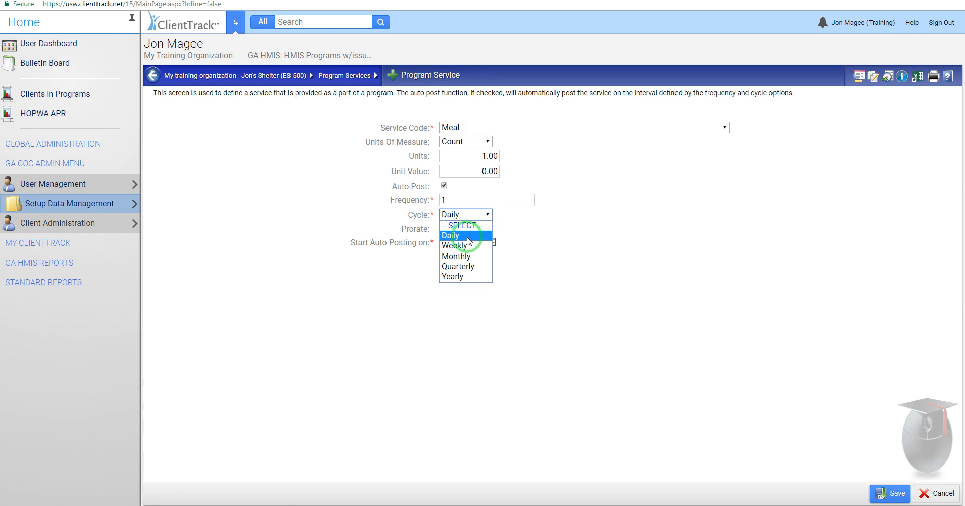
{"action": "left_click", "coordinate": [468, 237]}
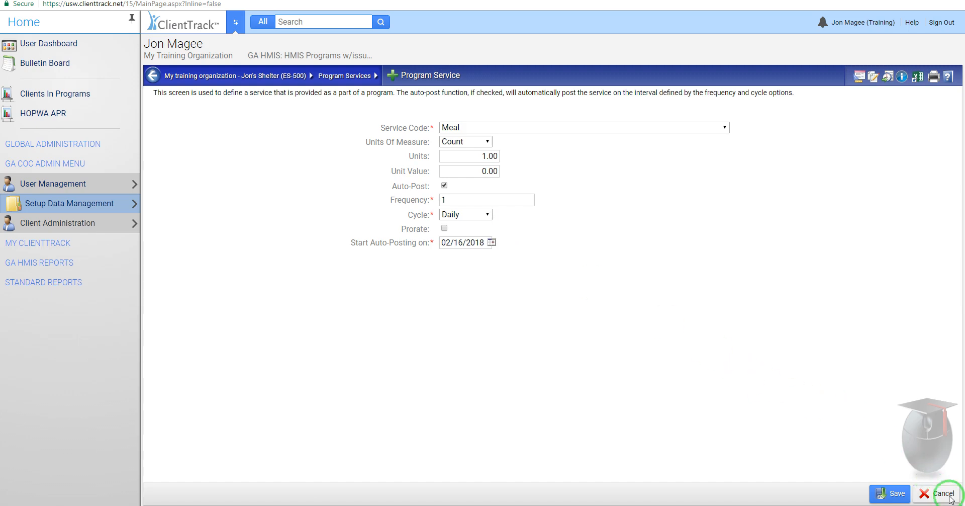
Step: Leave the program service without saving it and return to the shelter project in the project setup list
{"action": "left_click", "coordinate": [153, 77]}
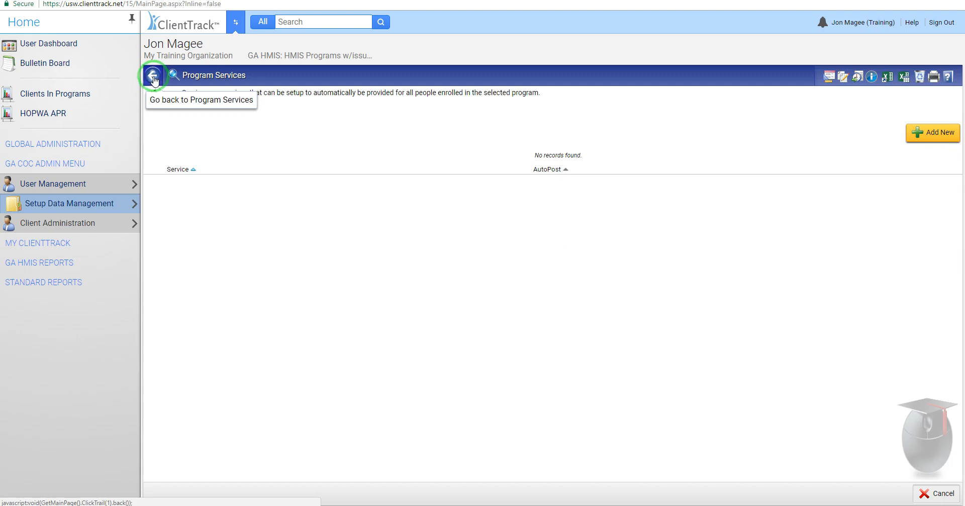
{"action": "left_click", "coordinate": [154, 77]}
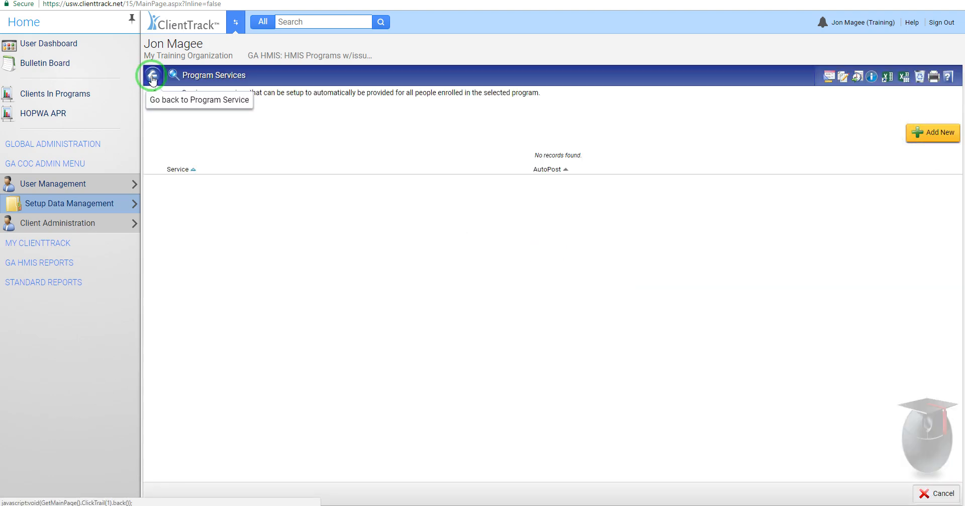
{"action": "left_click", "coordinate": [151, 76]}
{"action": "left_click", "coordinate": [153, 77]}
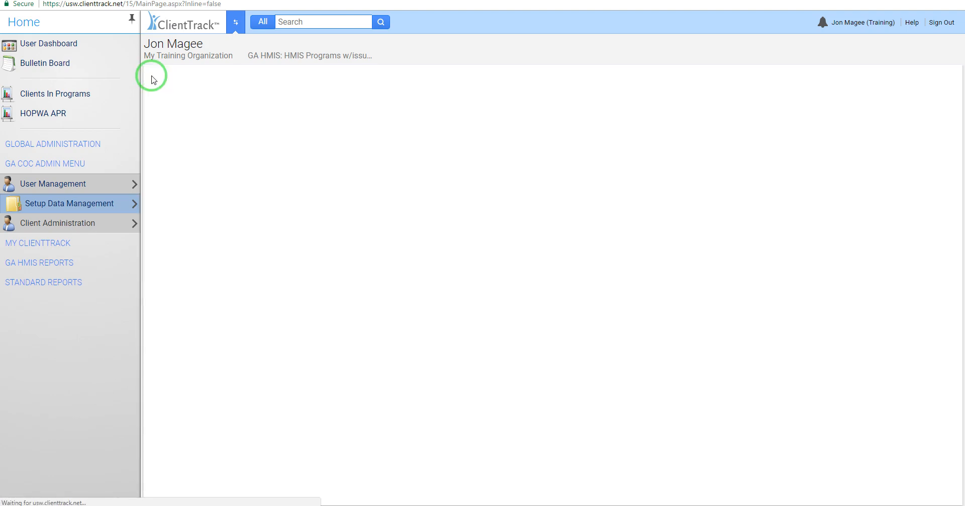
{"action": "left_click", "coordinate": [153, 78]}
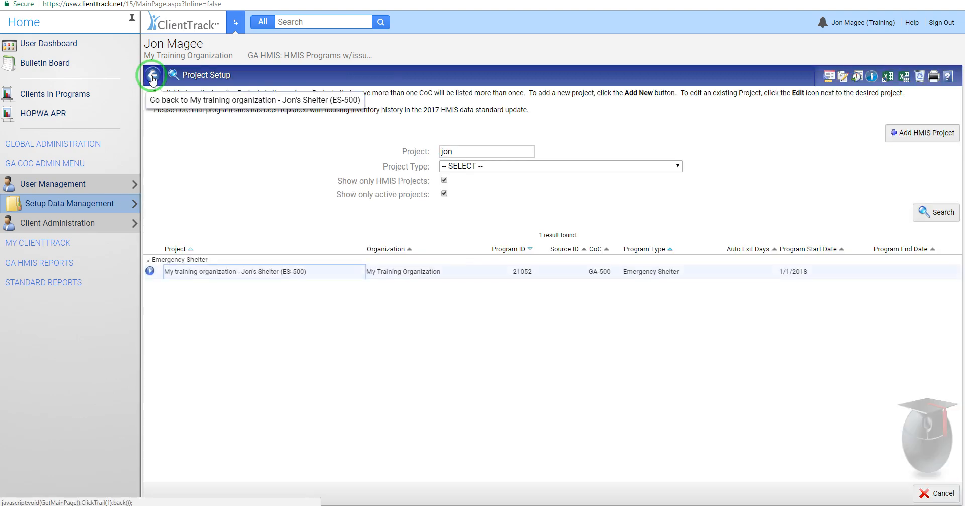
{"action": "left_click", "coordinate": [177, 267]}
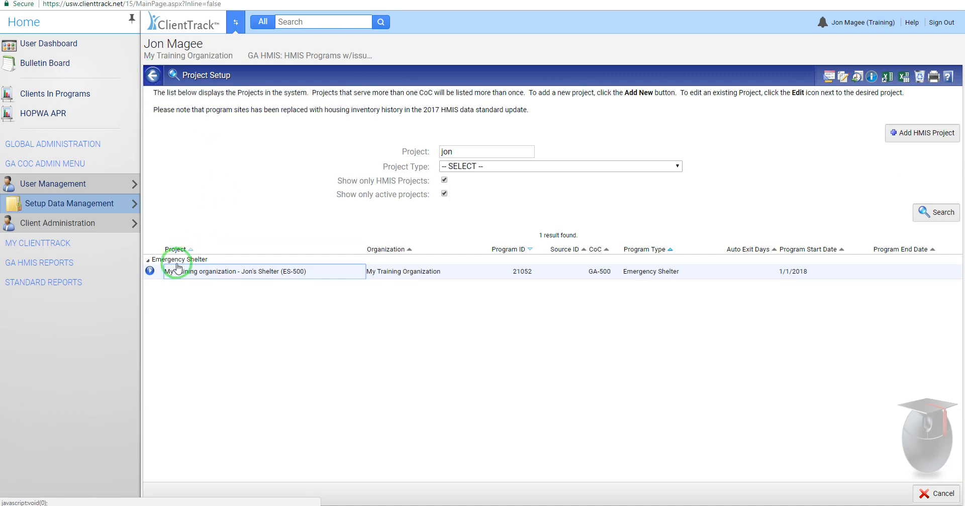
Step: Start a geocode and address record for the shelter project with Atlanta CoC and geocode 123456
{"action": "left_click", "coordinate": [150, 271]}
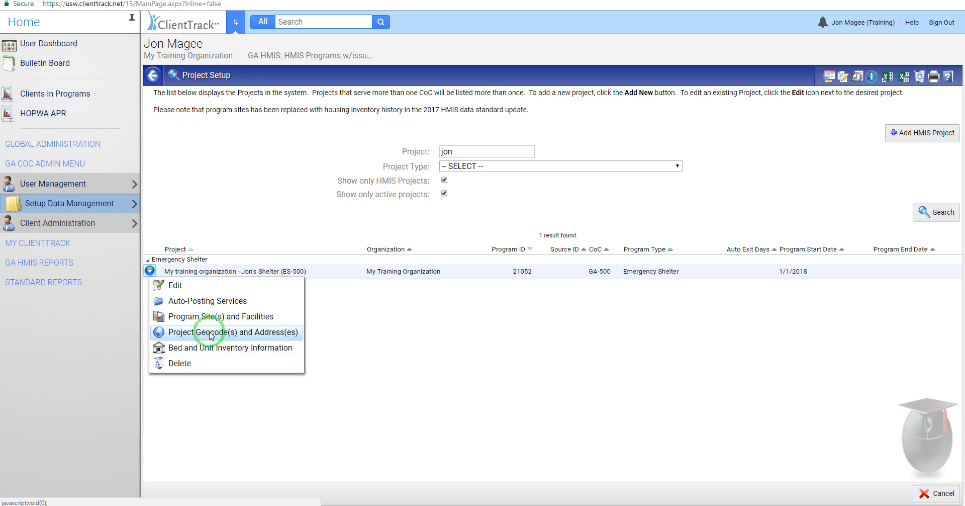
{"action": "left_click", "coordinate": [206, 336]}
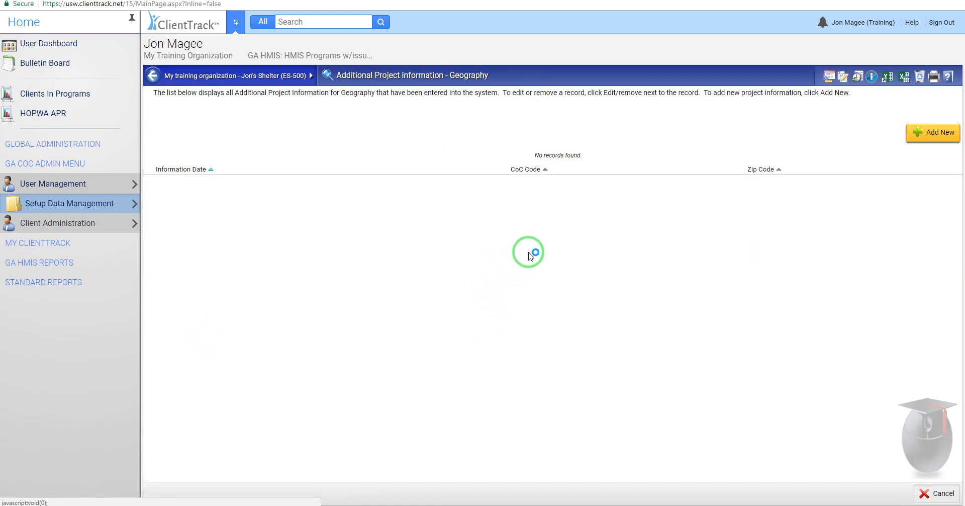
{"action": "left_click", "coordinate": [936, 134]}
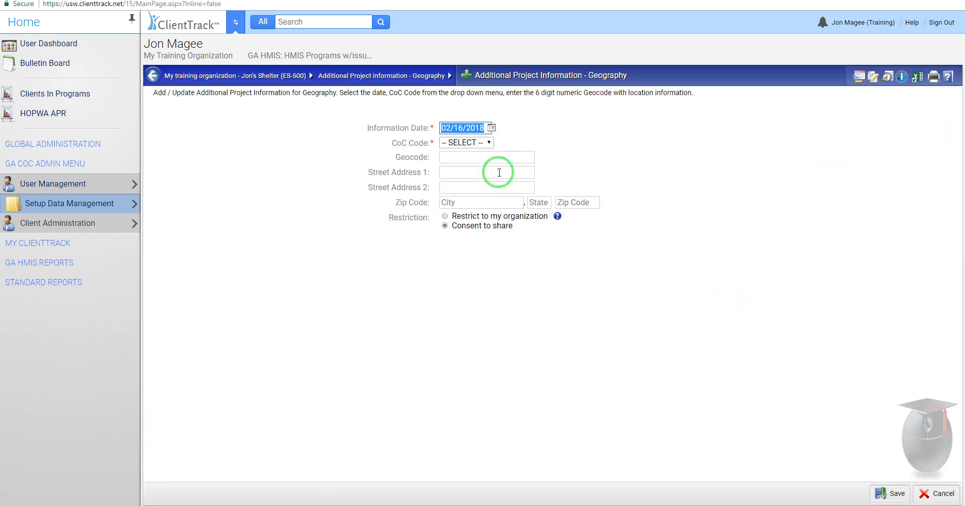
{"action": "left_click", "coordinate": [455, 143]}
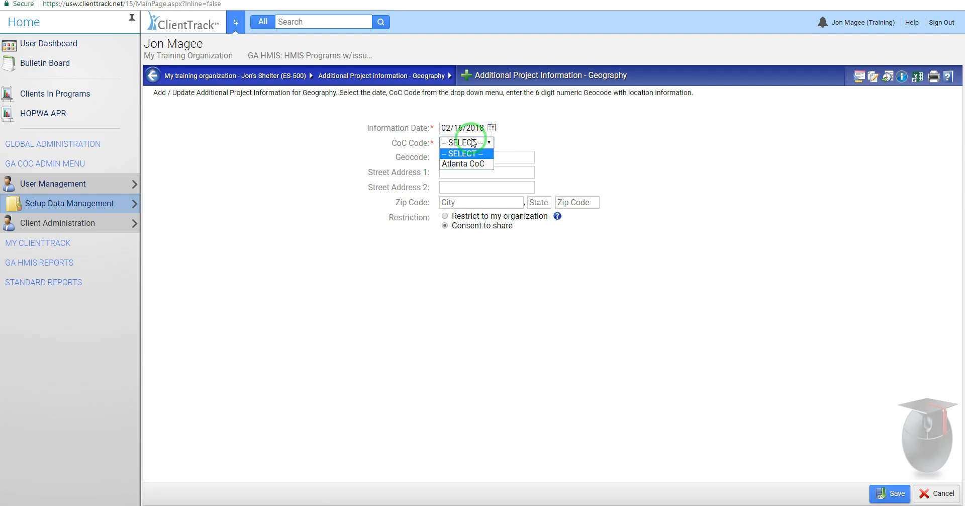
{"action": "left_click", "coordinate": [466, 165]}
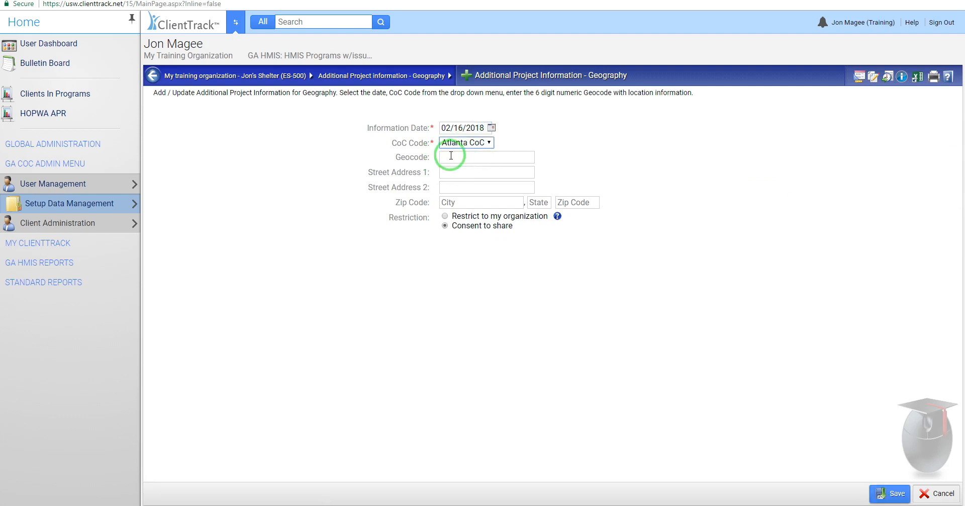
{"action": "left_click", "coordinate": [455, 157]}
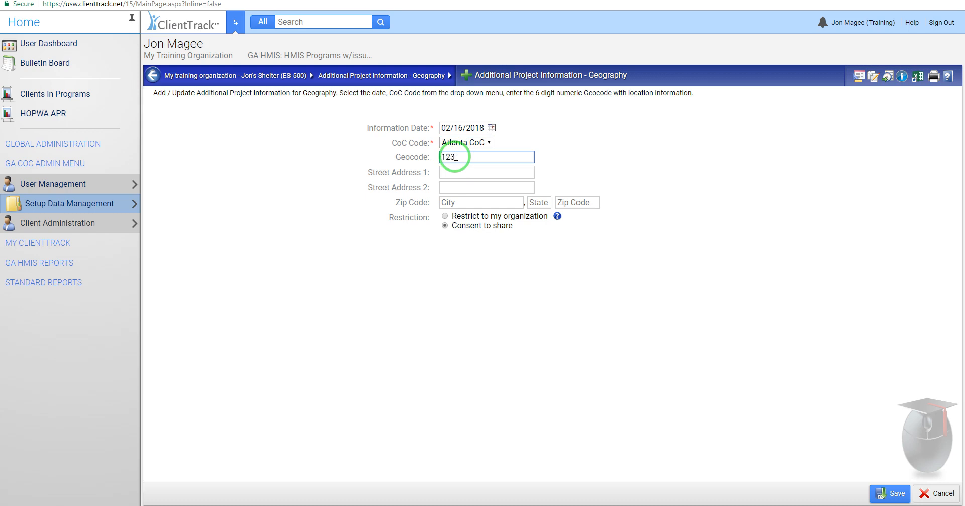
{"action": "left_click", "coordinate": [528, 319]}
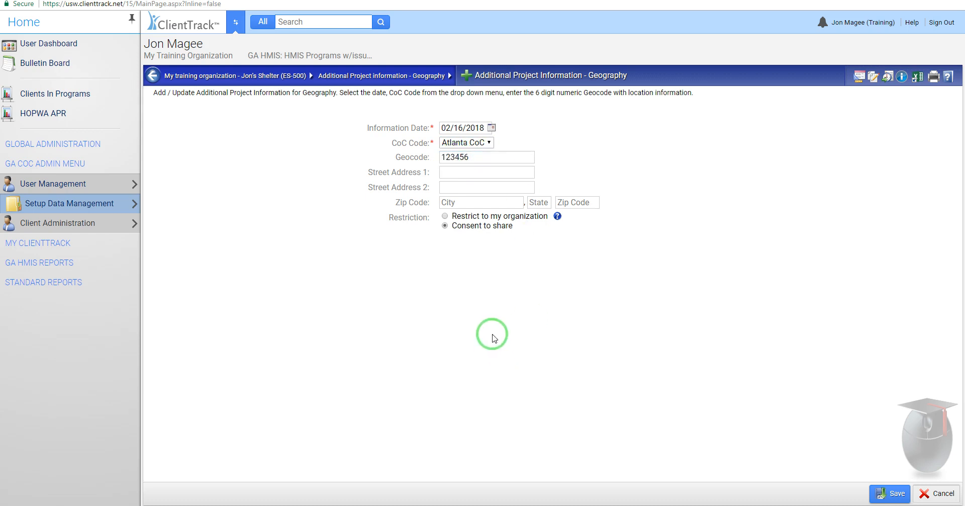
Step: Fill in the geography record's street address, city and ZIP code, and save the record
{"action": "left_click", "coordinate": [462, 173]}
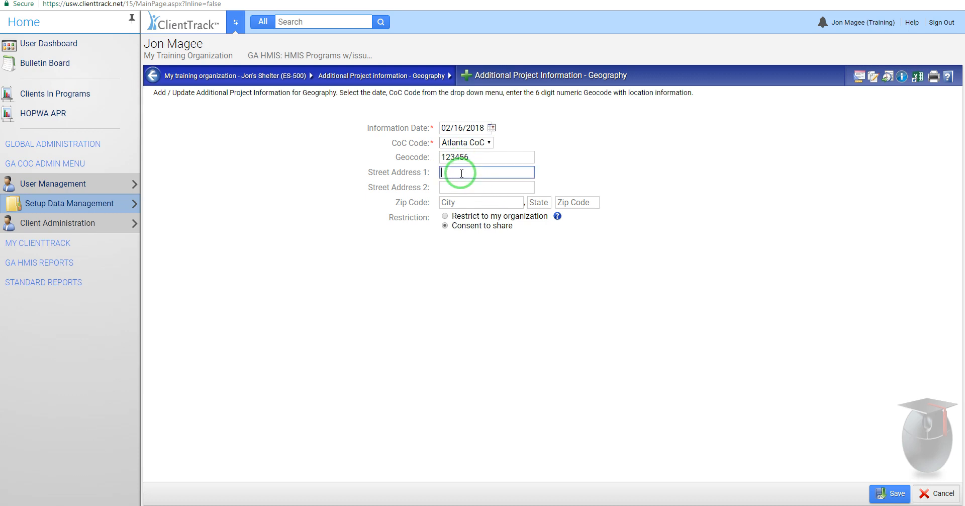
{"action": "type", "text": "123 anywhere st"}
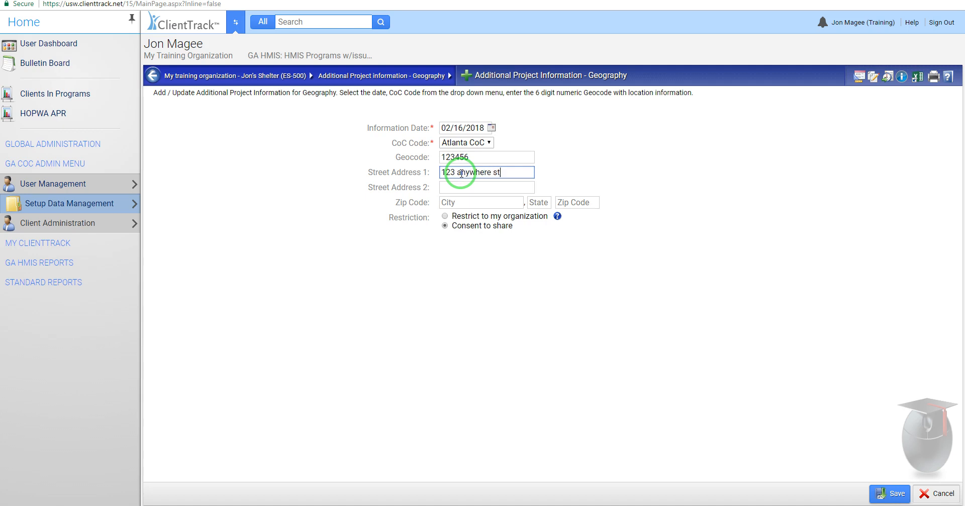
{"action": "key", "text": "Tab"}
{"action": "key", "text": "Tab"}
{"action": "type", "text": "a"}
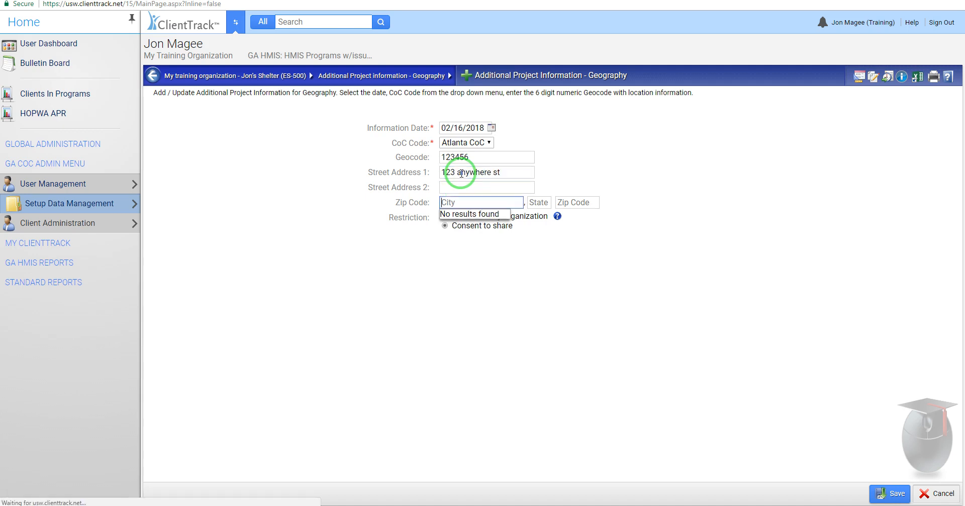
{"action": "type", "text": "tlanta"}
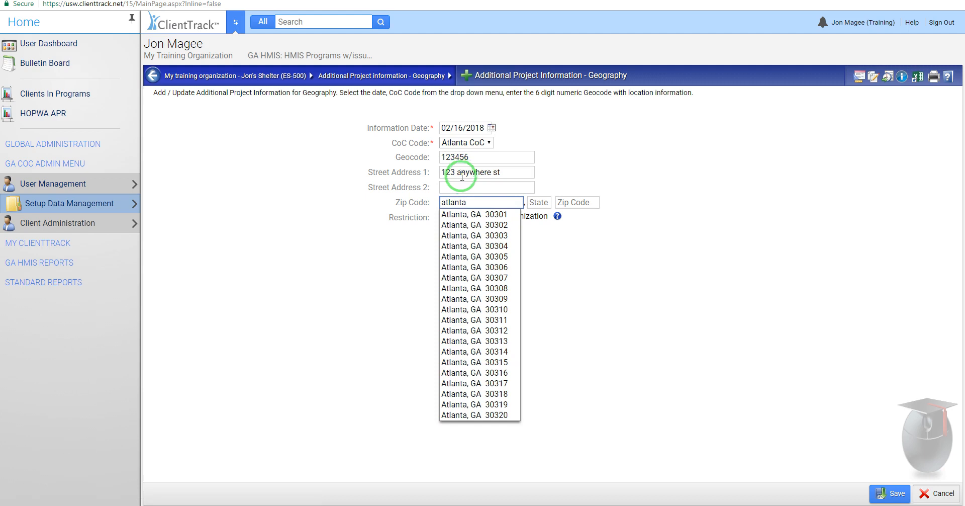
{"action": "left_click", "coordinate": [477, 222]}
{"action": "left_click", "coordinate": [606, 218]}
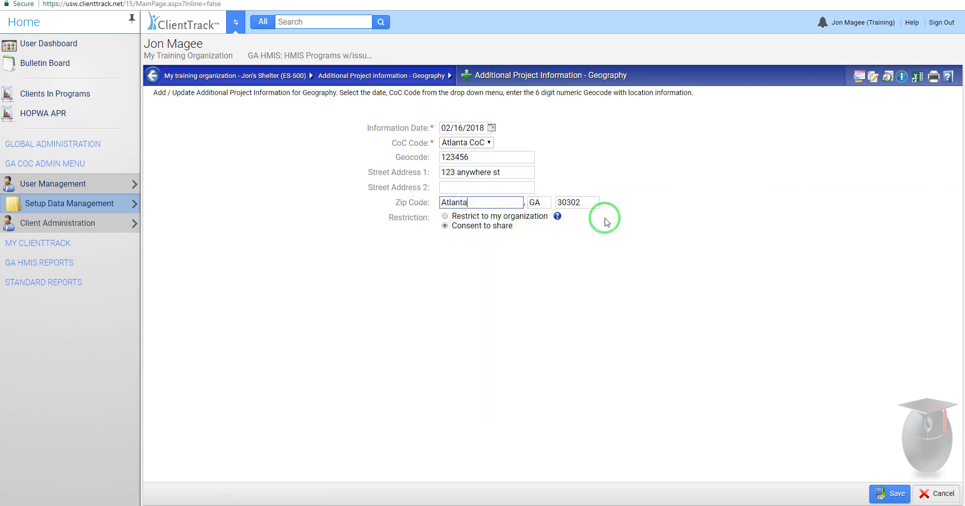
{"action": "left_click", "coordinate": [889, 496]}
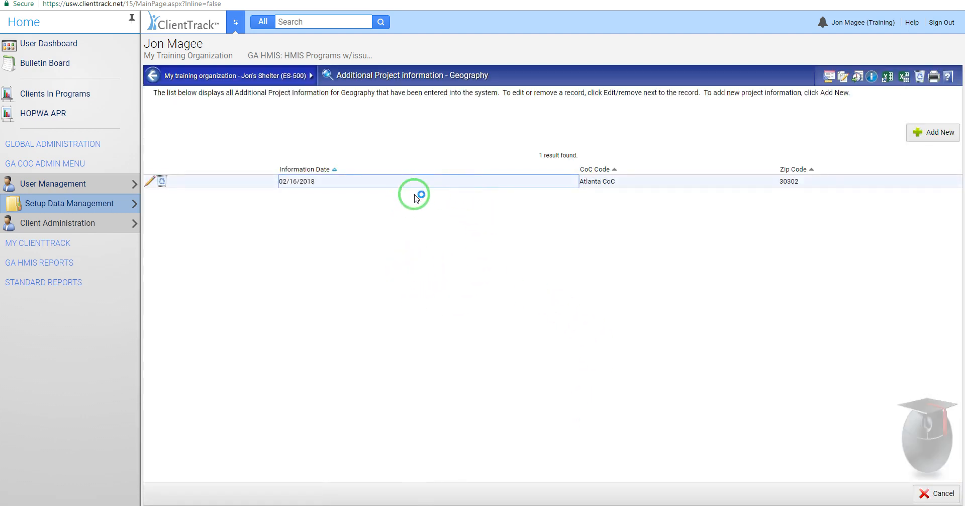
Step: Start a new bed and unit inventory record for the shelter project, with Atlanta CoC as its CoC
{"action": "left_click", "coordinate": [156, 77]}
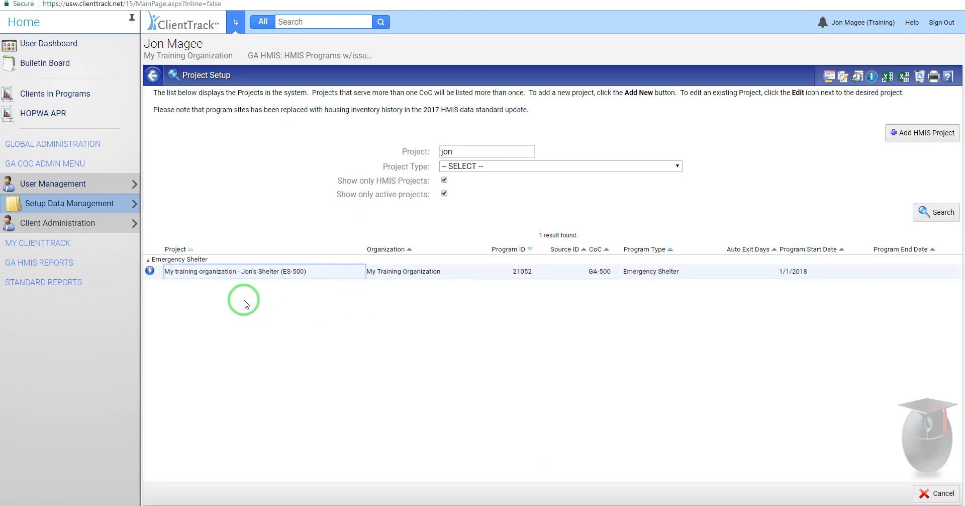
{"action": "left_click", "coordinate": [150, 270]}
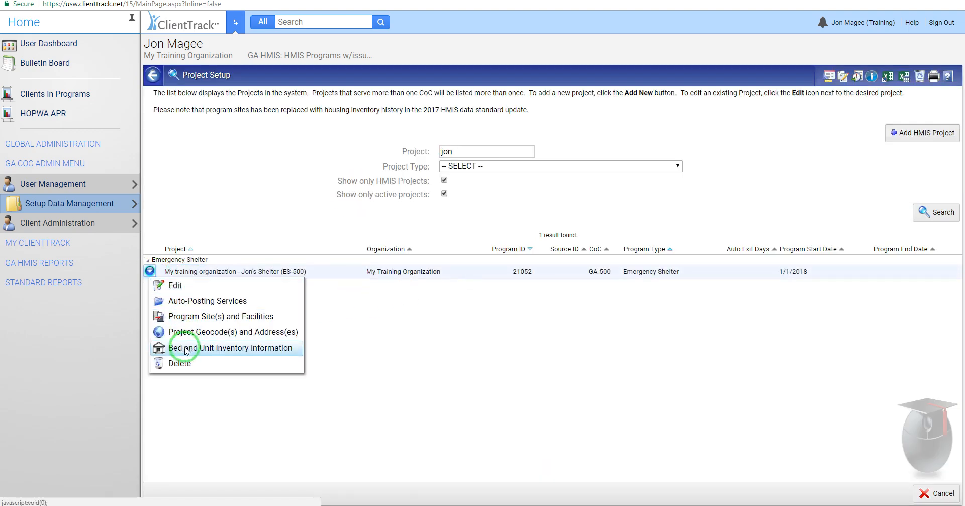
{"action": "left_click", "coordinate": [225, 350]}
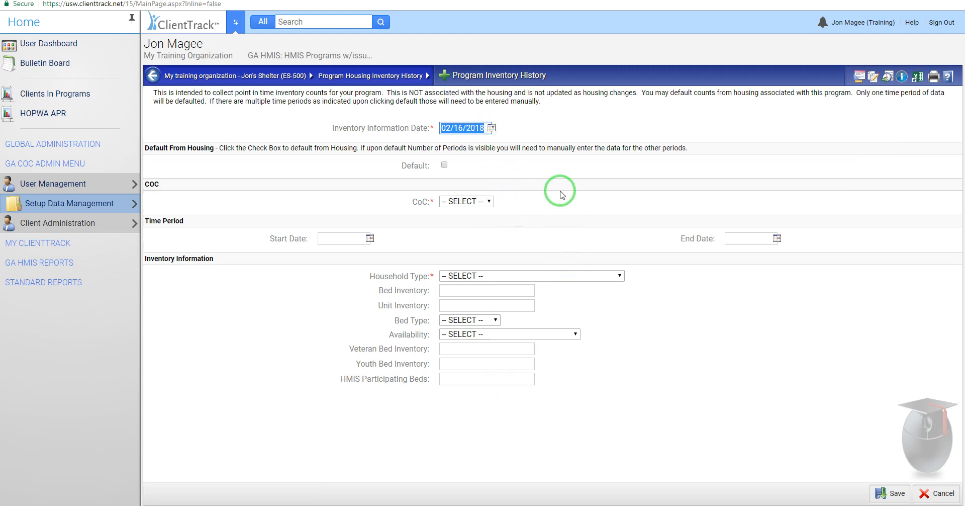
{"action": "left_click", "coordinate": [484, 202]}
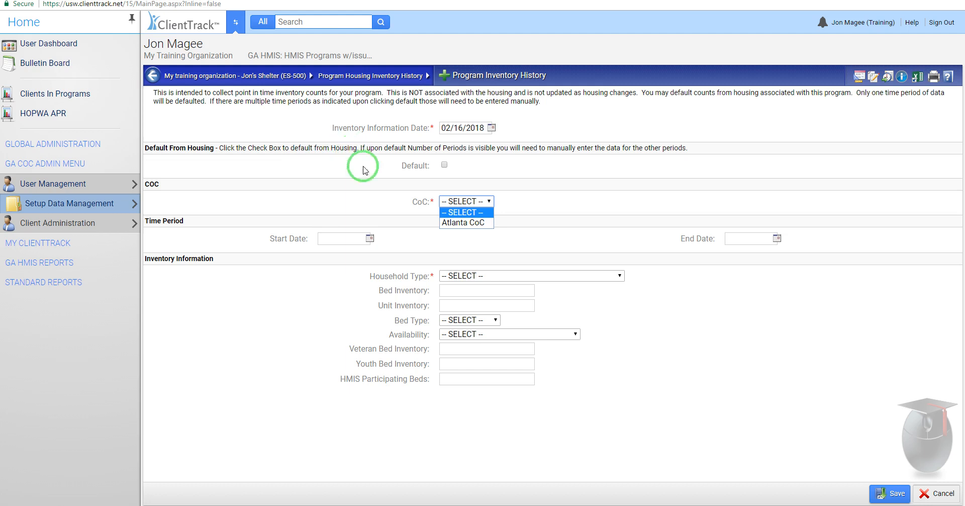
{"action": "left_click", "coordinate": [471, 224]}
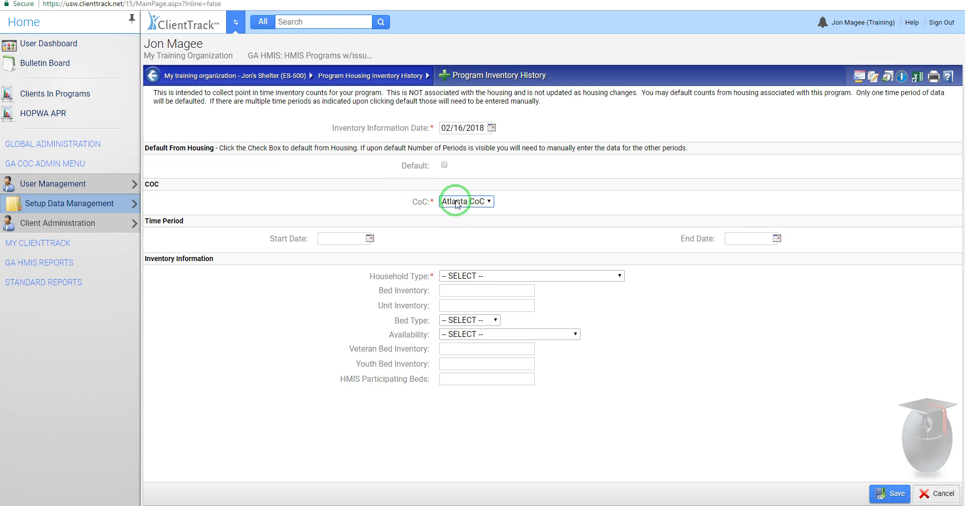
Step: Set the inventory record's start date to 02/01/2015 and its household type to Households without children
{"action": "left_click", "coordinate": [370, 238]}
{"action": "left_click", "coordinate": [374, 267]}
{"action": "left_click", "coordinate": [374, 267]}
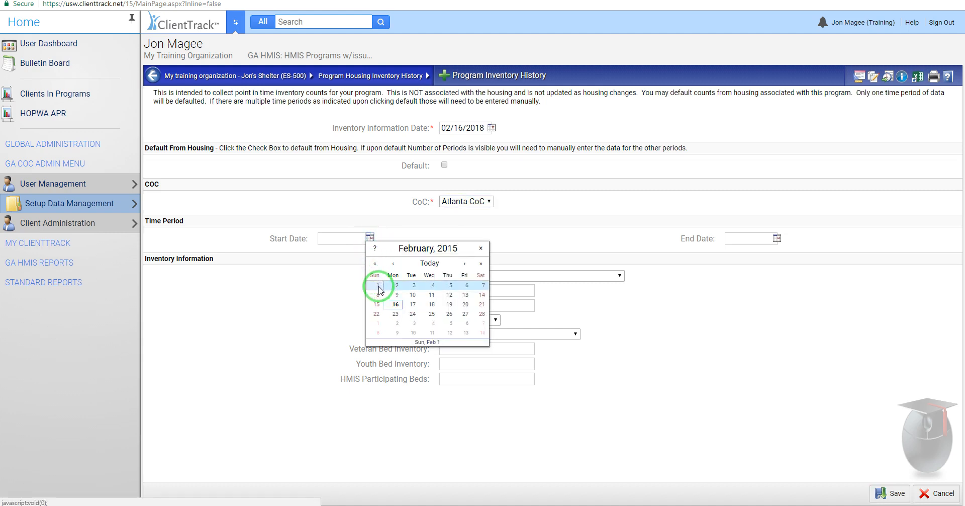
{"action": "left_click", "coordinate": [378, 285]}
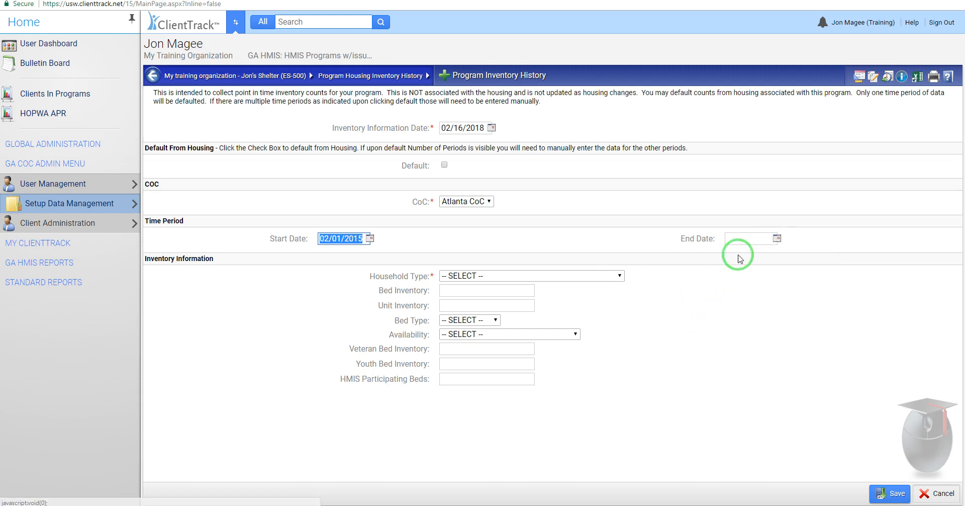
{"action": "left_click", "coordinate": [564, 276]}
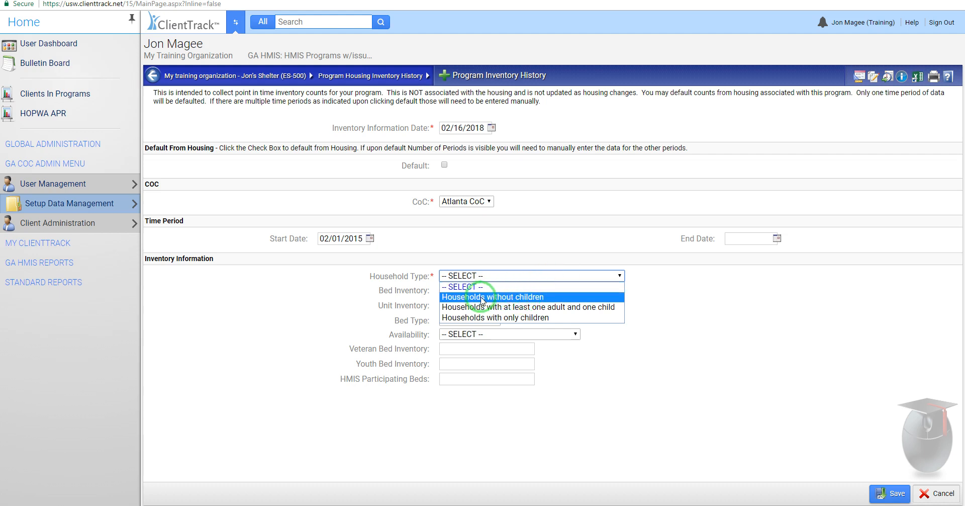
{"action": "left_click", "coordinate": [508, 299]}
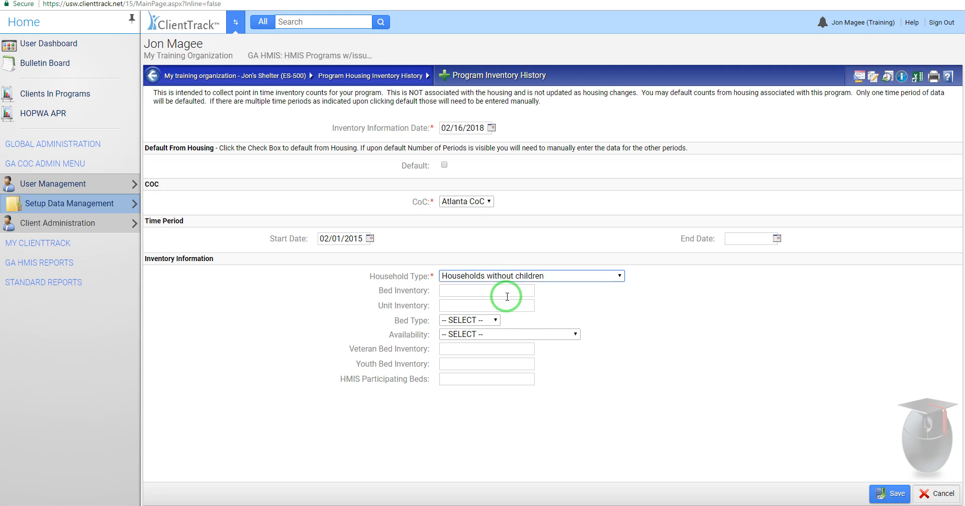
Step: Enter a bed inventory of 50 and a unit inventory of 1, with Facility-based beds and Year-Round availability
{"action": "left_click", "coordinate": [454, 289]}
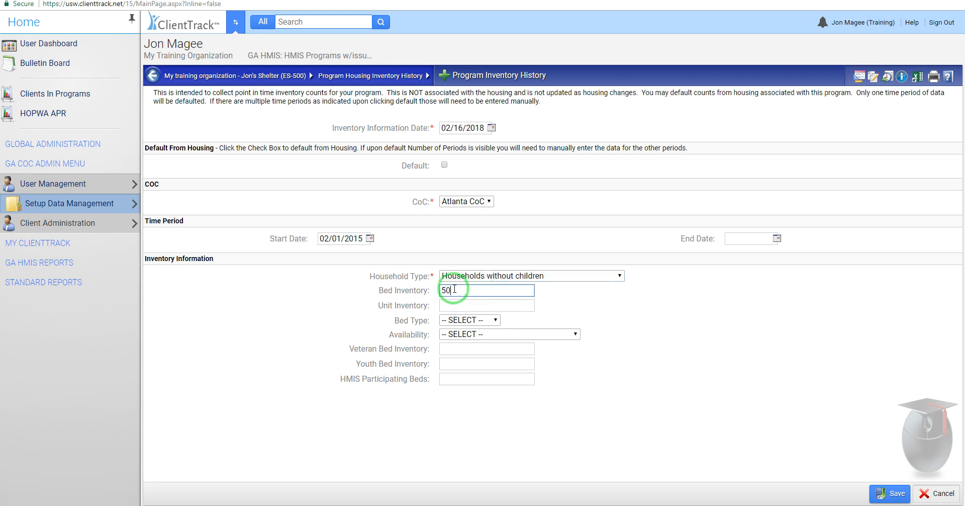
{"action": "left_click", "coordinate": [454, 305]}
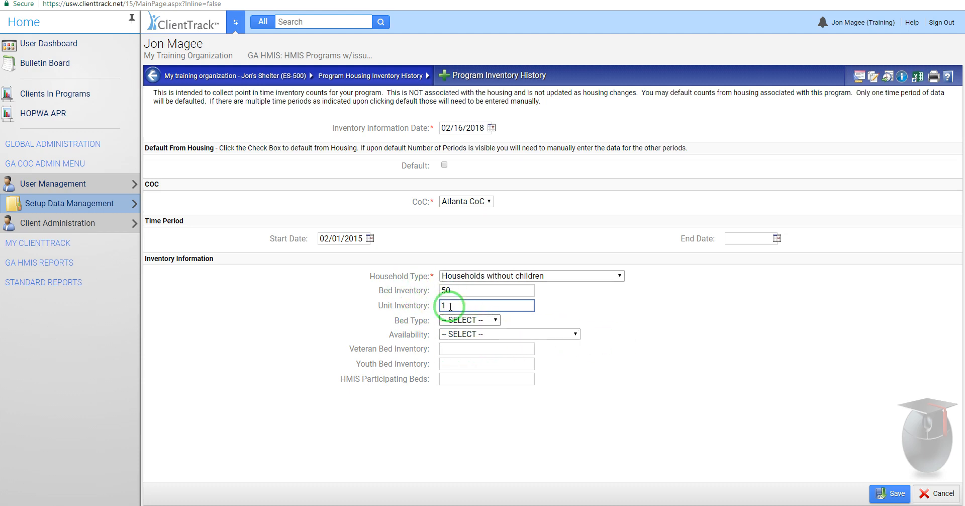
{"action": "left_click", "coordinate": [492, 323]}
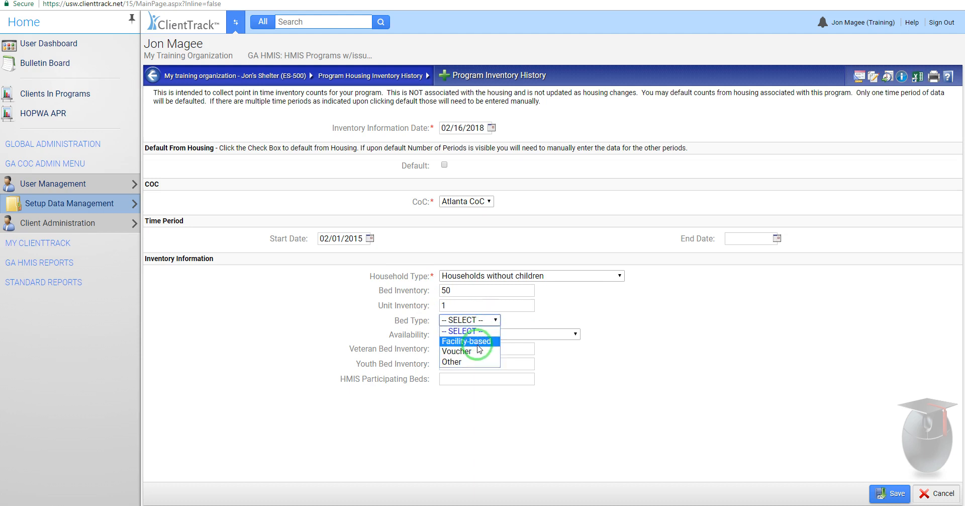
{"action": "left_click", "coordinate": [479, 342]}
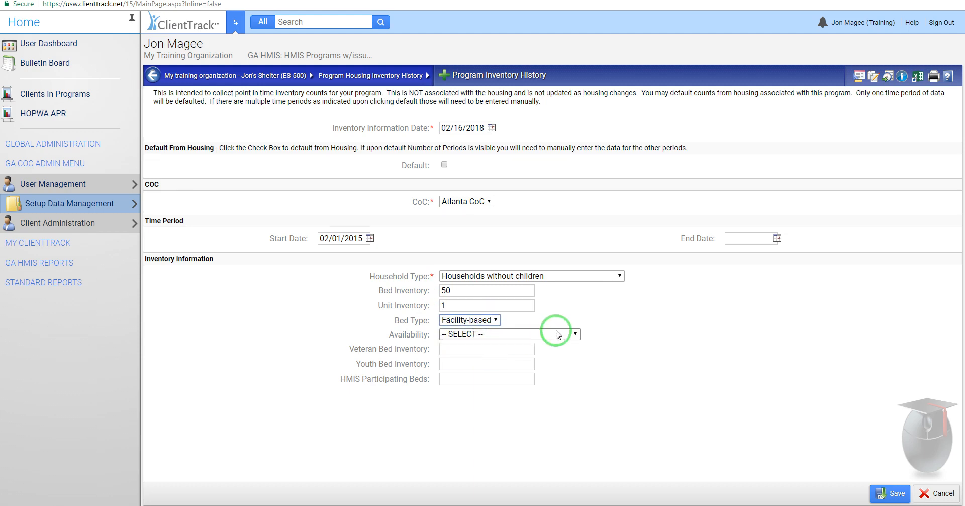
{"action": "left_click", "coordinate": [510, 334]}
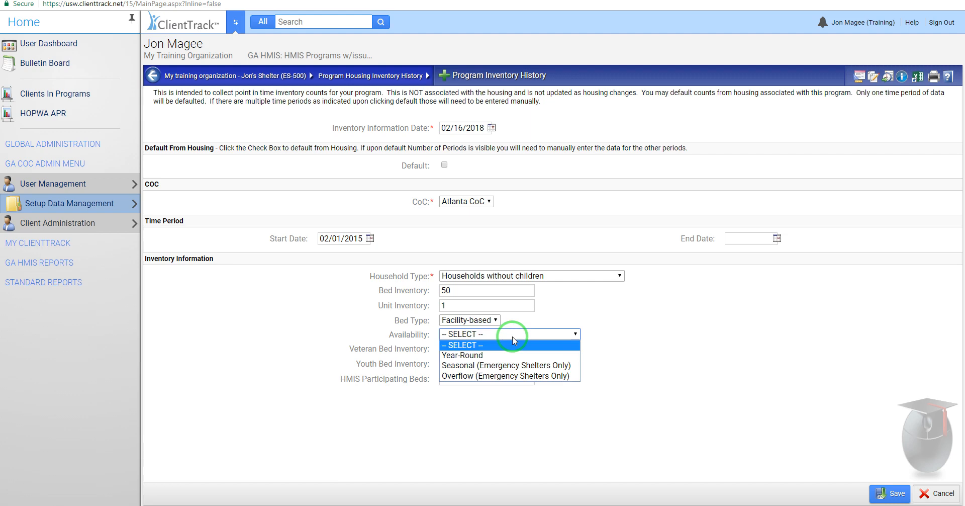
{"action": "left_click", "coordinate": [481, 356]}
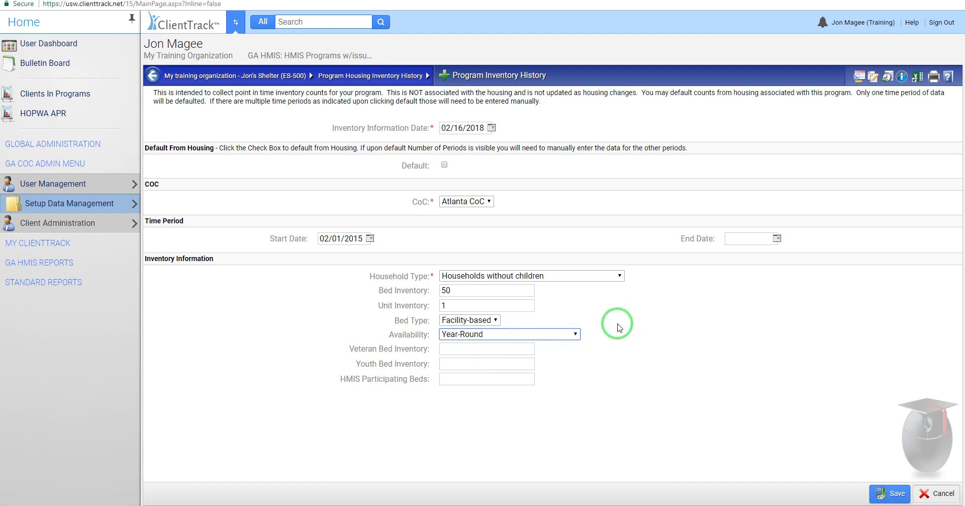
Step: Enter 0 veteran beds, 0 youth beds and 50 HMIS participating beds, and save the inventory record
{"action": "left_click", "coordinate": [473, 349]}
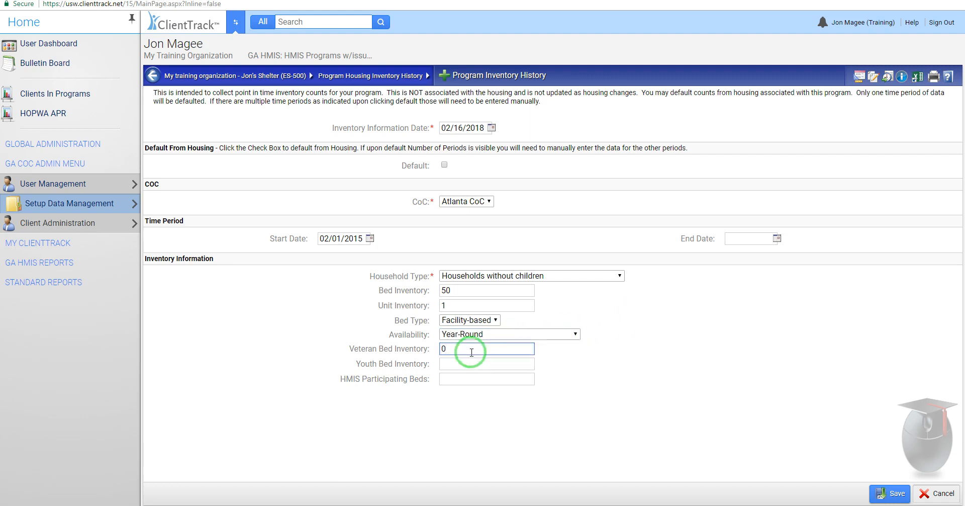
{"action": "left_click", "coordinate": [469, 364]}
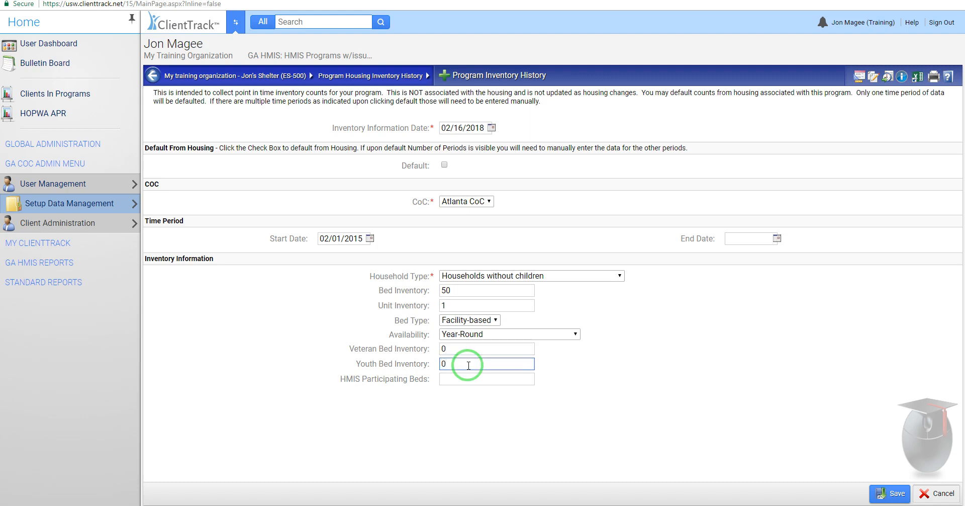
{"action": "left_click", "coordinate": [462, 380]}
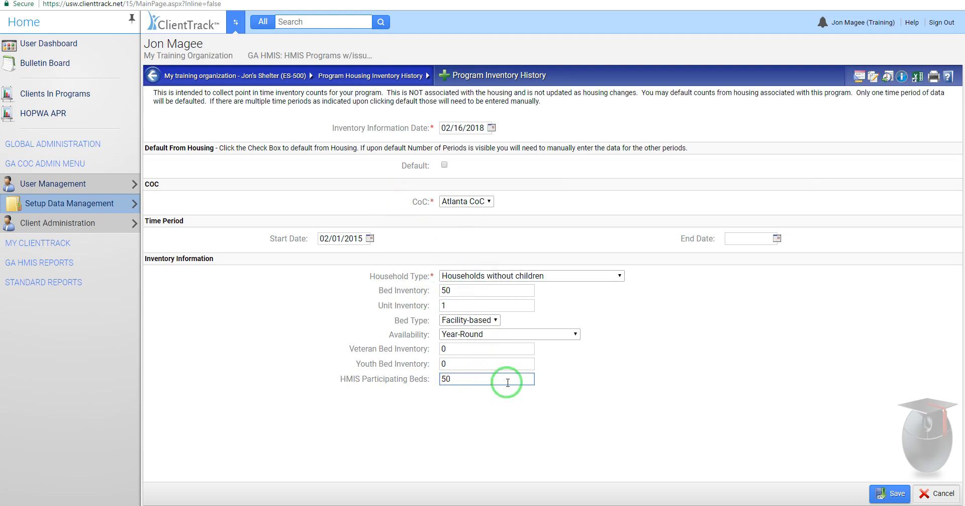
{"action": "left_click", "coordinate": [656, 401]}
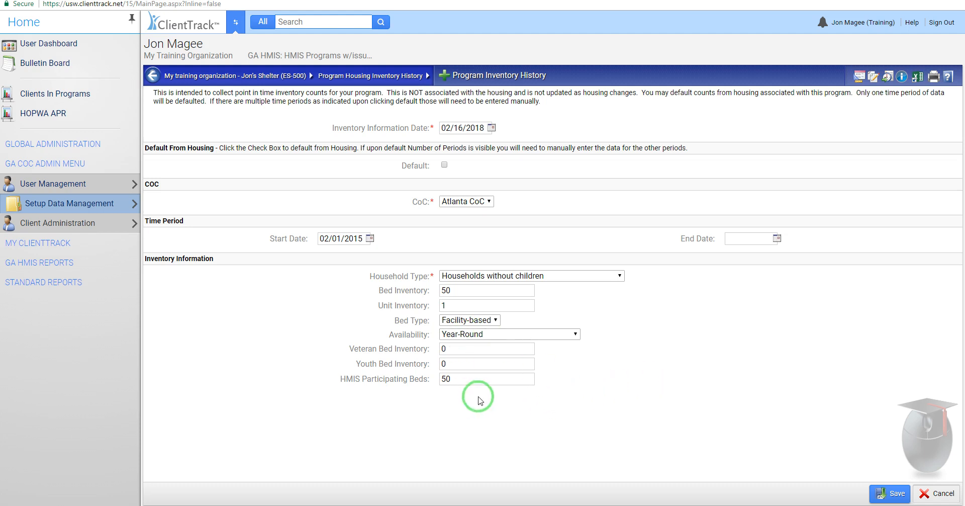
{"action": "left_click", "coordinate": [890, 495]}
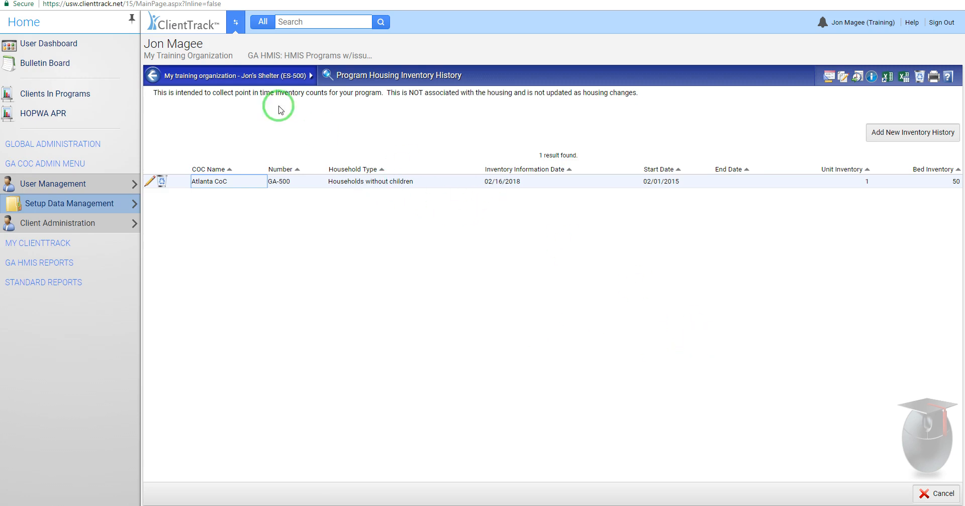
Step: Return to the project setup list and review the actions available for the shelter project, including deletion, without choosing any
{"action": "left_click", "coordinate": [153, 76]}
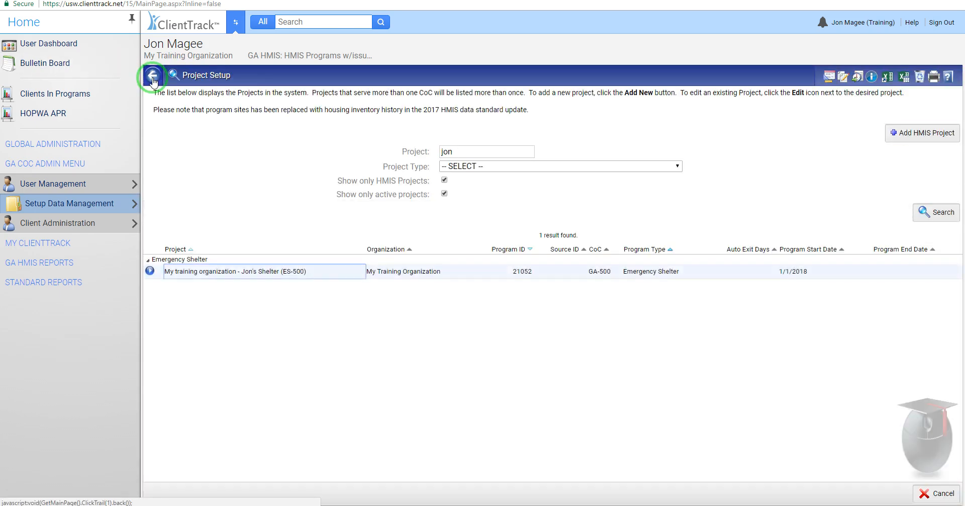
{"action": "left_click", "coordinate": [150, 271]}
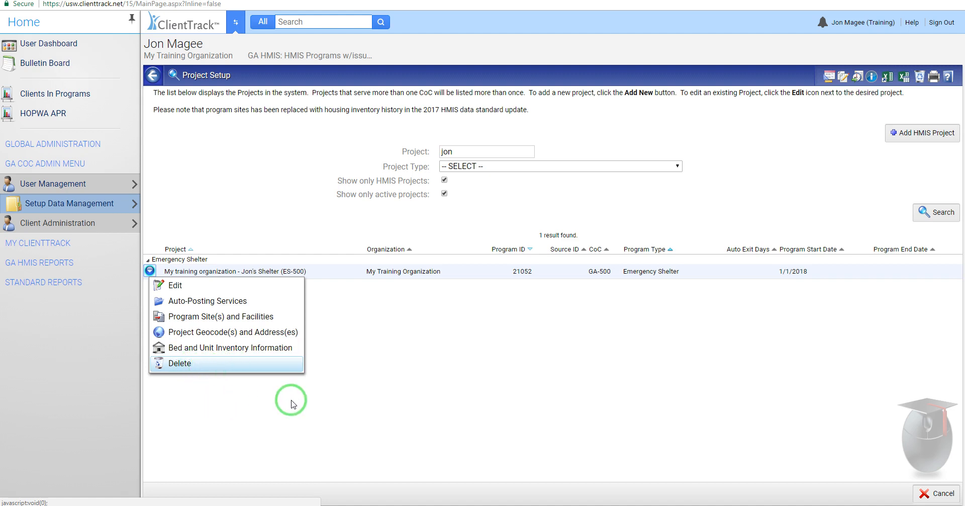
{"action": "left_click", "coordinate": [449, 395]}
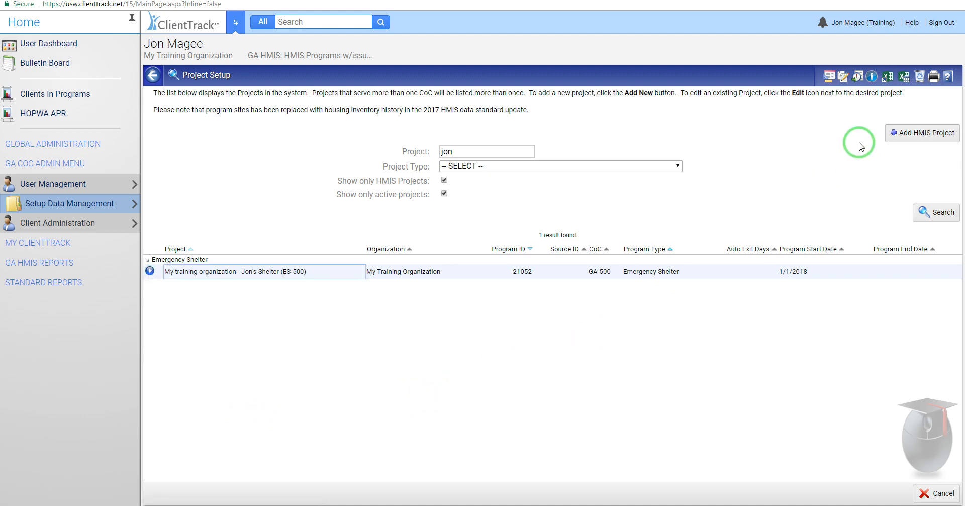
Step: View the deleted projects in the recycle bin and return to the active project list
{"action": "left_click", "coordinate": [921, 77]}
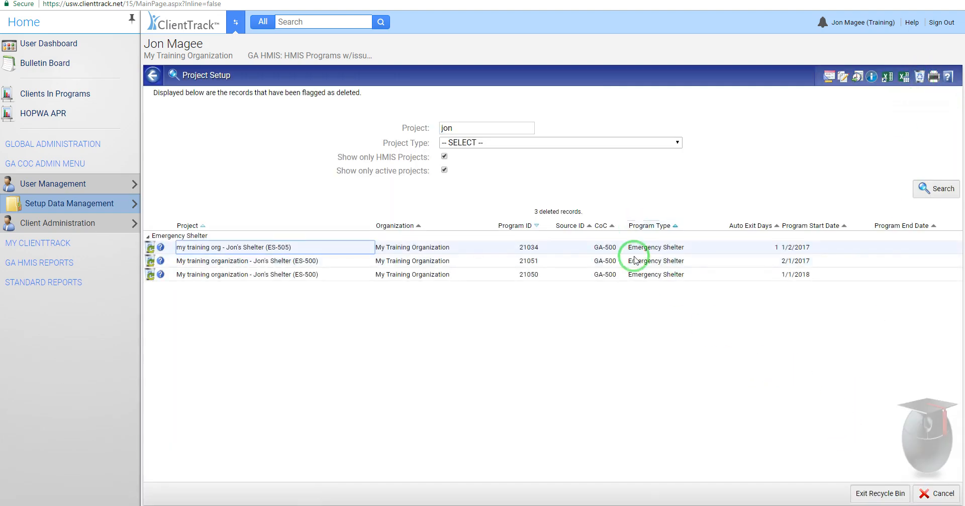
{"action": "left_click", "coordinate": [878, 493]}
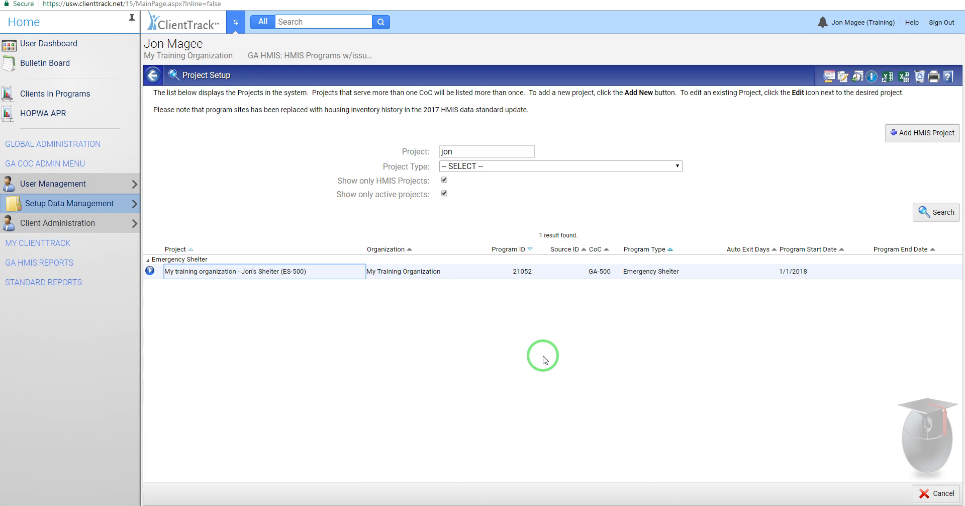
Step: Open the Grants list from the CoC administrator's setup data and look over its entries
{"action": "left_click", "coordinate": [97, 42]}
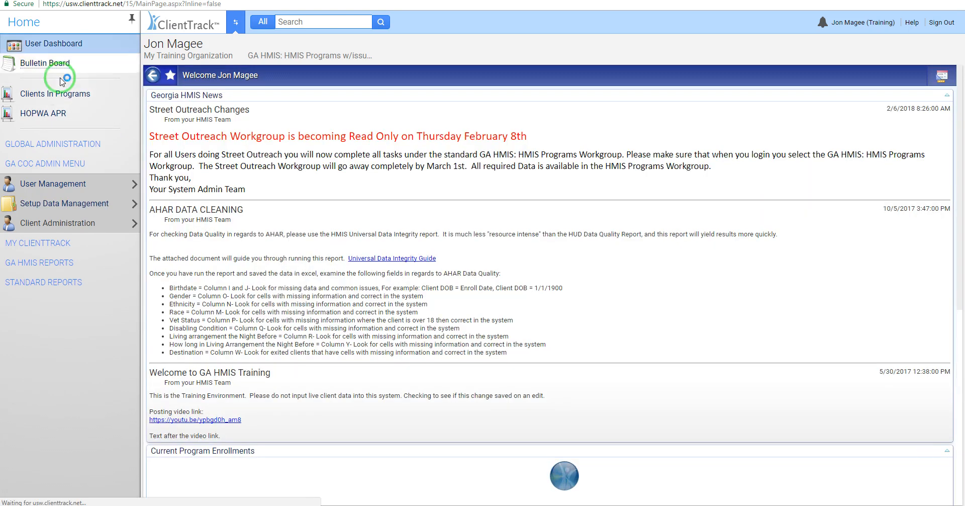
{"action": "left_click", "coordinate": [39, 243]}
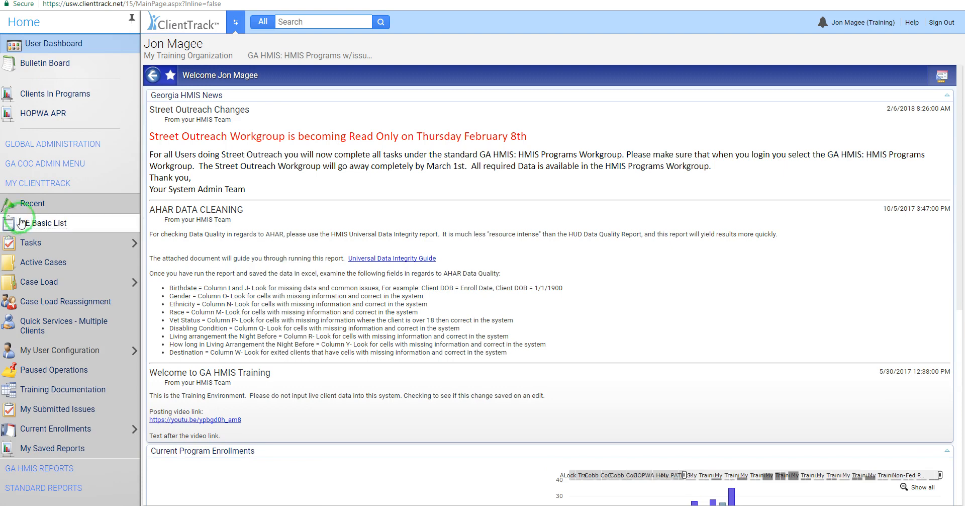
{"action": "left_click", "coordinate": [36, 164]}
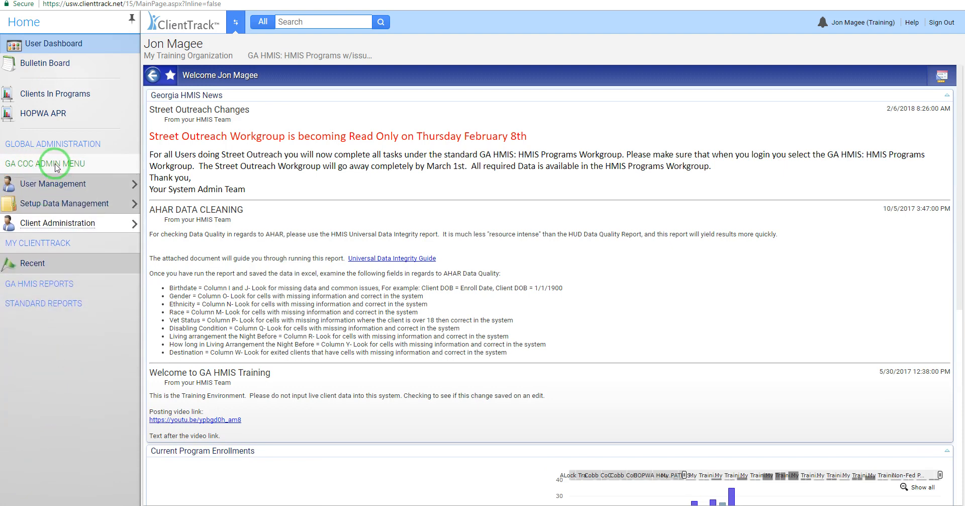
{"action": "left_click", "coordinate": [52, 206]}
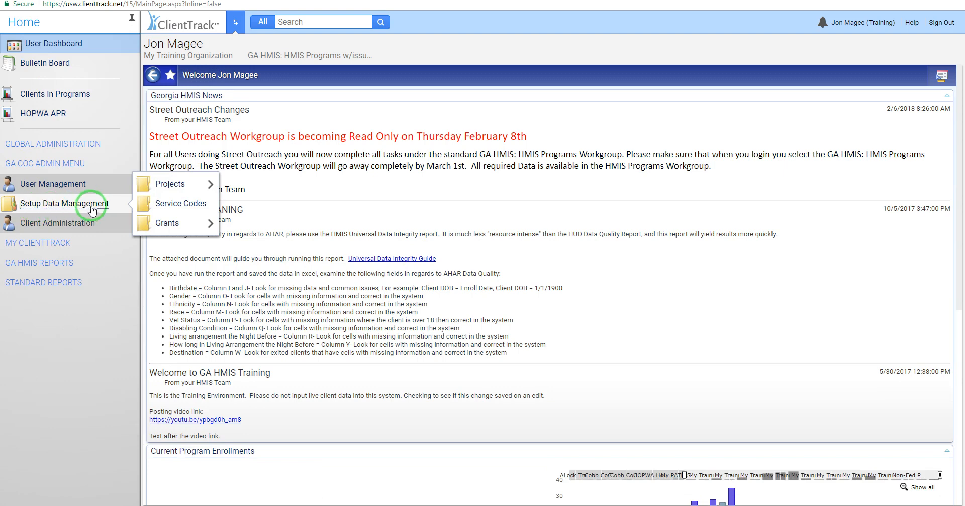
{"action": "left_click", "coordinate": [171, 224]}
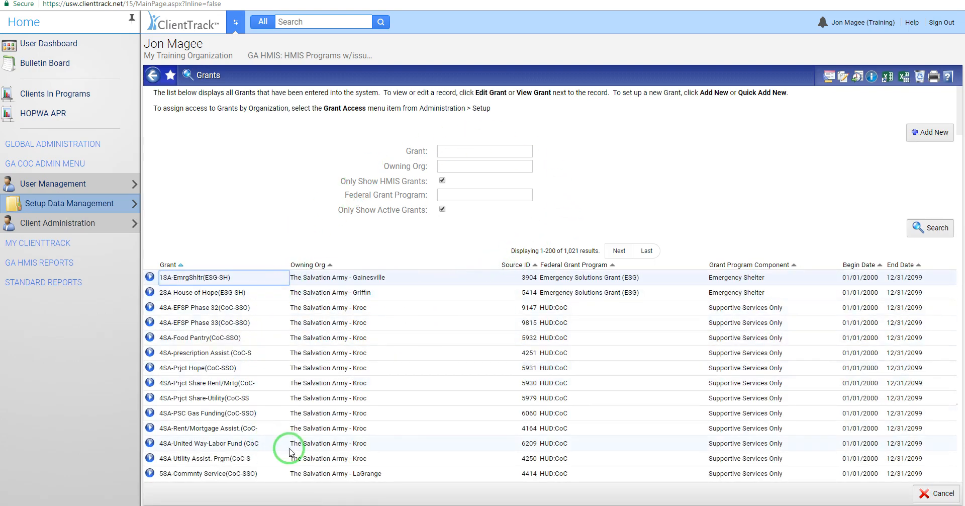
{"action": "scroll", "coordinate": [292, 450], "scroll_direction": "down", "scroll_amount": 4}
{"action": "scroll", "coordinate": [358, 431], "scroll_direction": "up", "scroll_amount": 4}
Step: Search the grants by name for hope, and repeat the search with the wildcard %hope
{"action": "left_click", "coordinate": [461, 150]}
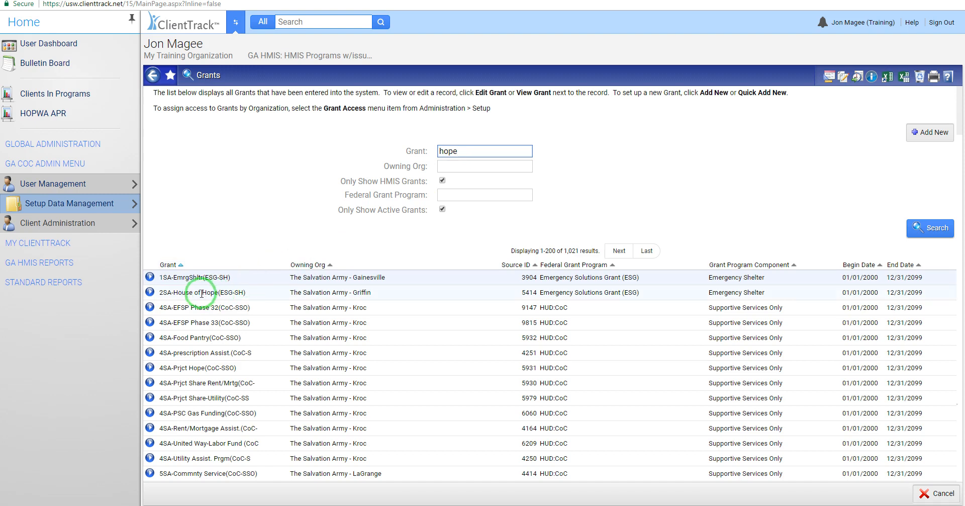
{"action": "left_click", "coordinate": [937, 231]}
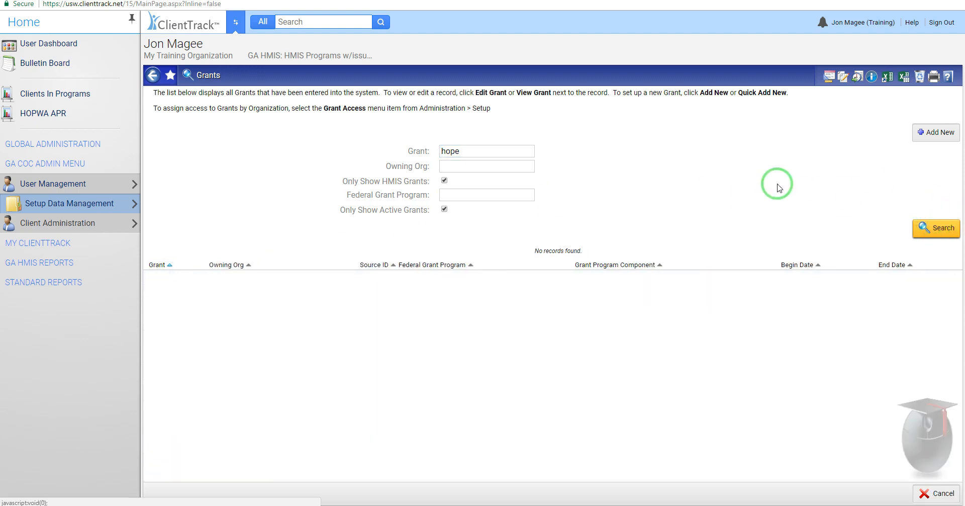
{"action": "double_click", "coordinate": [445, 152]}
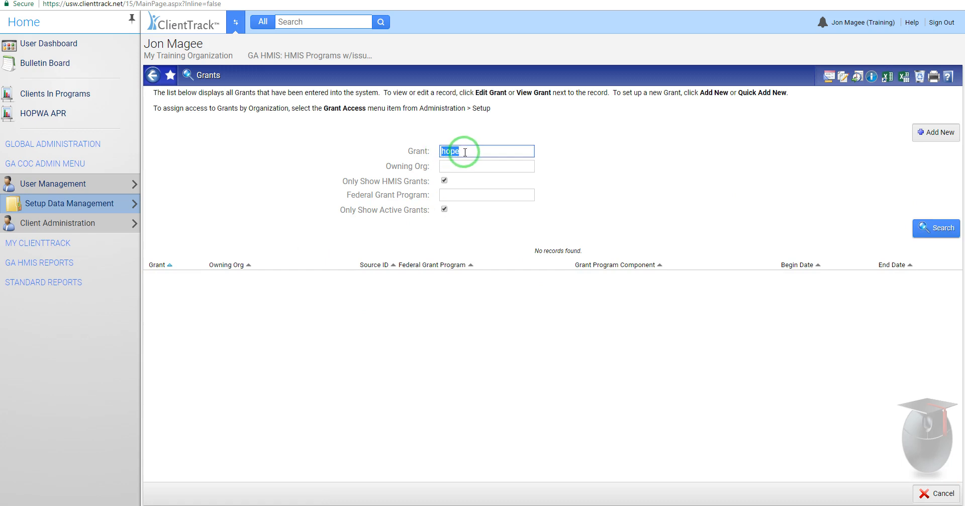
{"action": "left_click", "coordinate": [442, 151]}
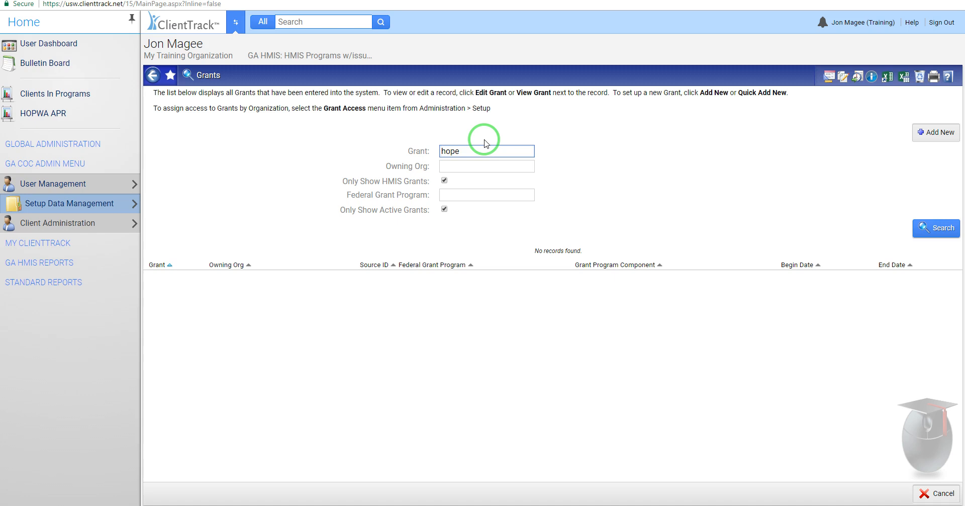
{"action": "type", "text": "%"}
{"action": "left_click", "coordinate": [935, 233]}
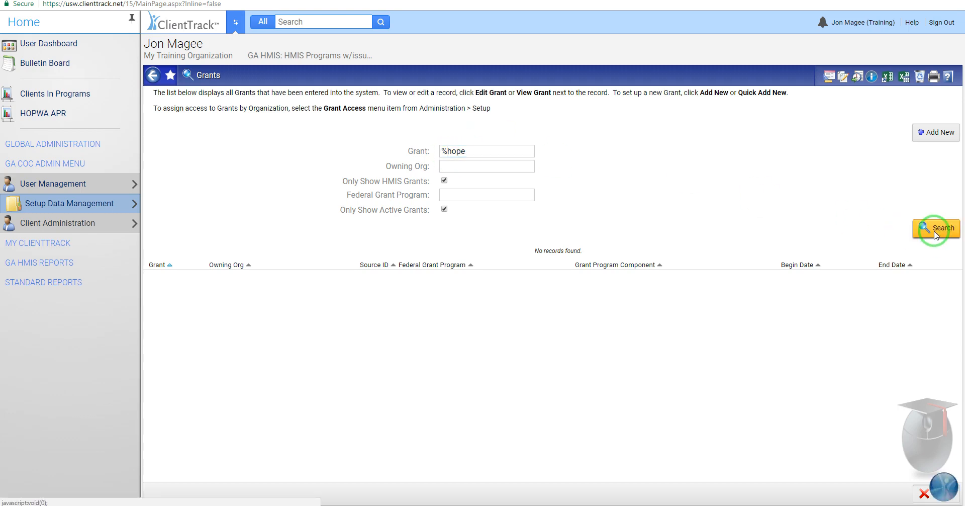
Step: Clear the grant name filter and search the grants by owning organization with %salvation
{"action": "triple_click", "coordinate": [473, 151]}
{"action": "key", "text": "BackSpace"}
{"action": "left_click", "coordinate": [456, 167]}
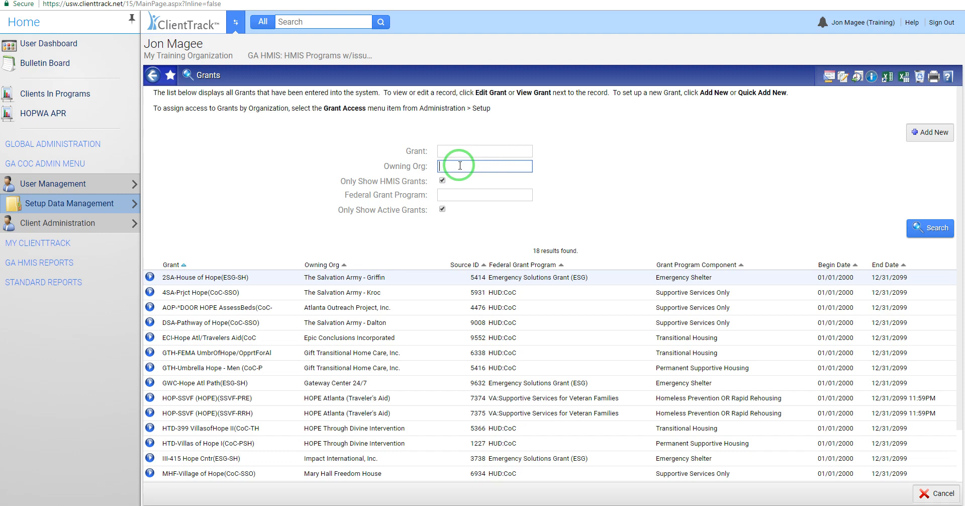
{"action": "type", "text": "%salvation"}
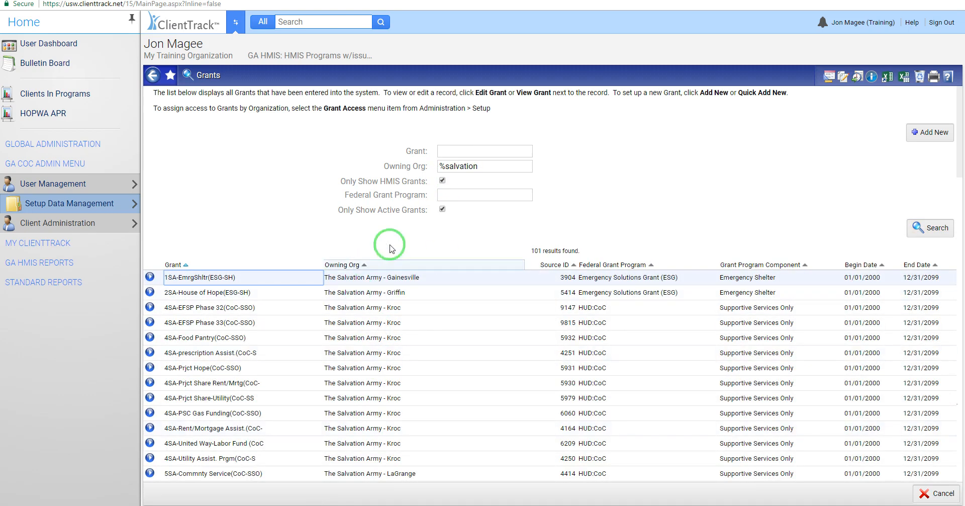
Step: Clear the owning organization filter, include non-HMIS grants in the search, and look through the active grants
{"action": "left_click", "coordinate": [465, 168]}
{"action": "key", "text": "BackSpace"}
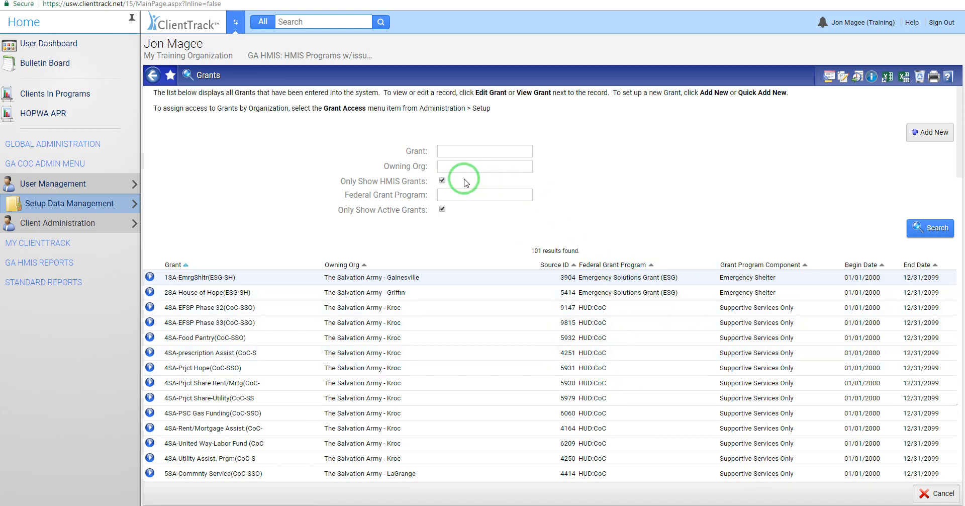
{"action": "left_click", "coordinate": [442, 180]}
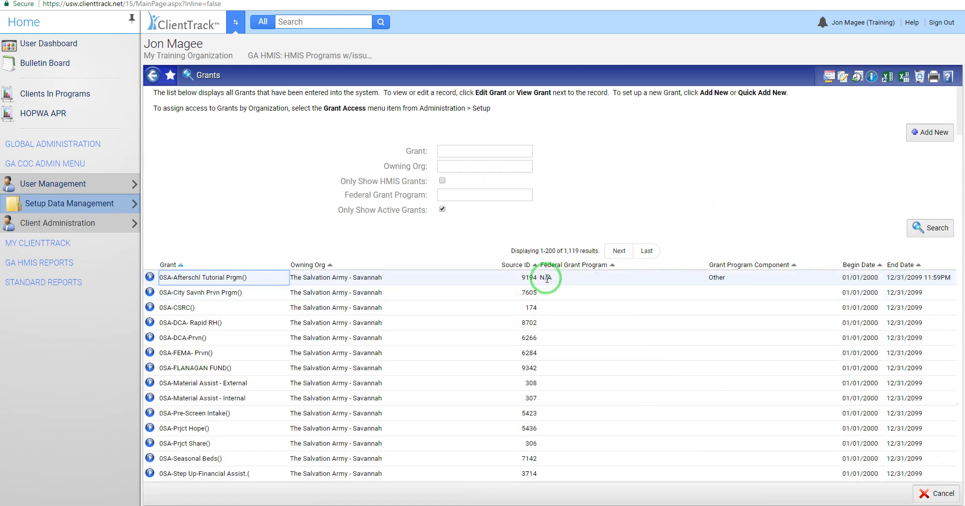
{"action": "scroll", "coordinate": [610, 297], "scroll_direction": "down", "scroll_amount": 6}
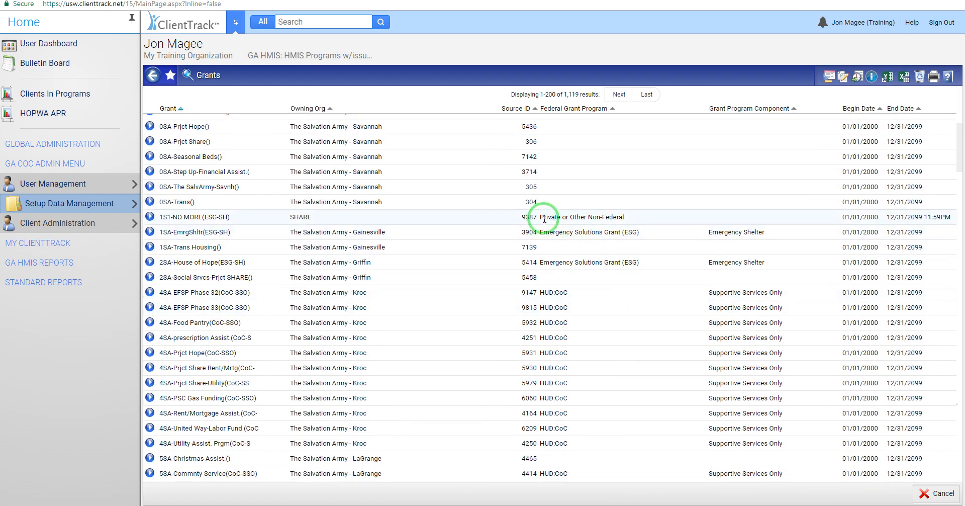
Step: Restrict the grants list to HMIS grants and search it by federal grant program with %ESG
{"action": "scroll", "coordinate": [647, 243], "scroll_direction": "up", "scroll_amount": 6}
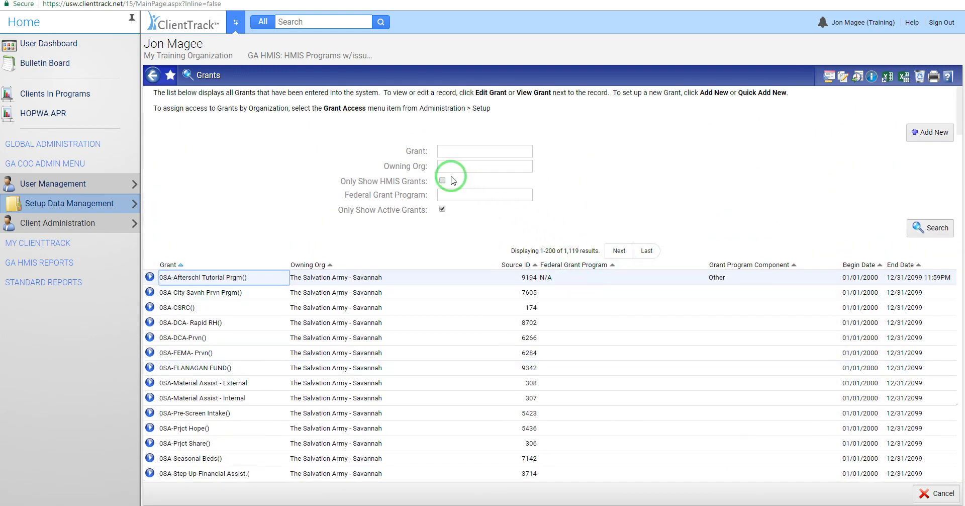
{"action": "left_click", "coordinate": [443, 181]}
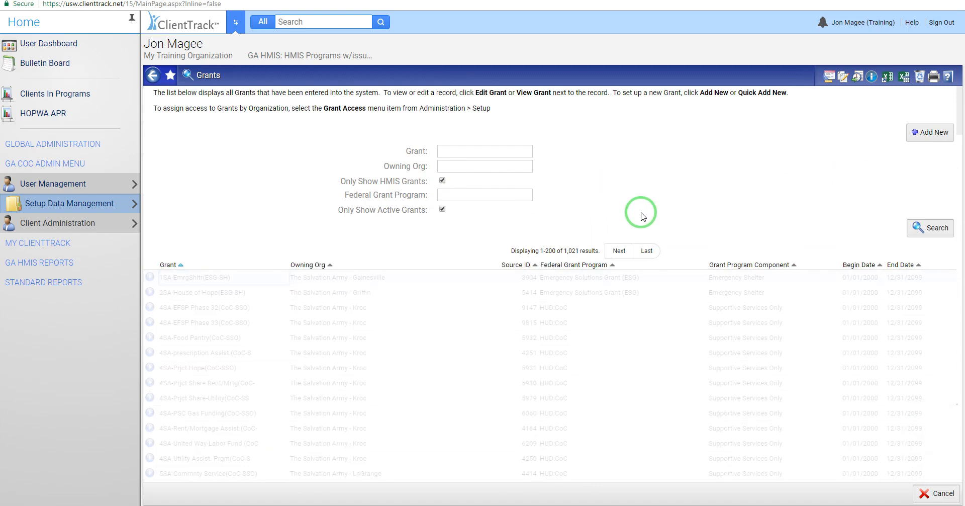
{"action": "left_click", "coordinate": [465, 196]}
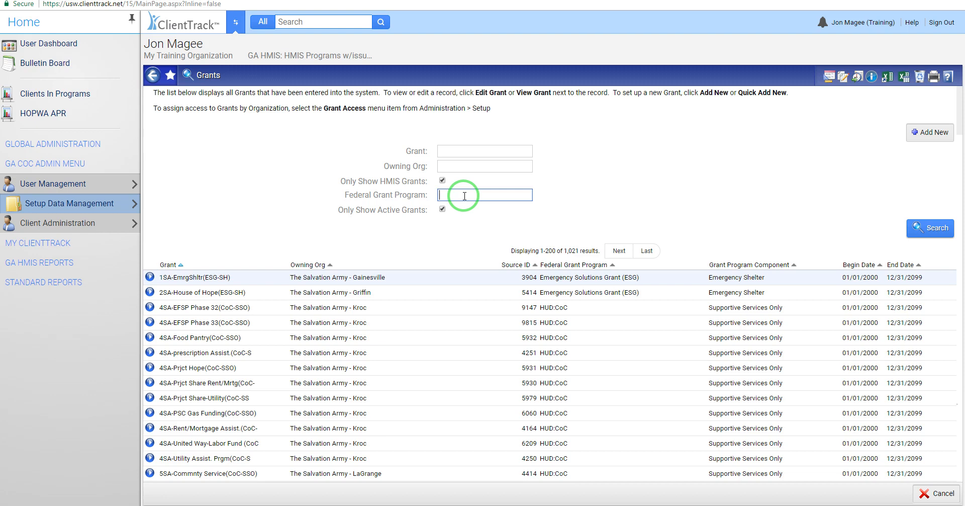
{"action": "type", "text": "%ESG"}
{"action": "key", "text": "Return"}
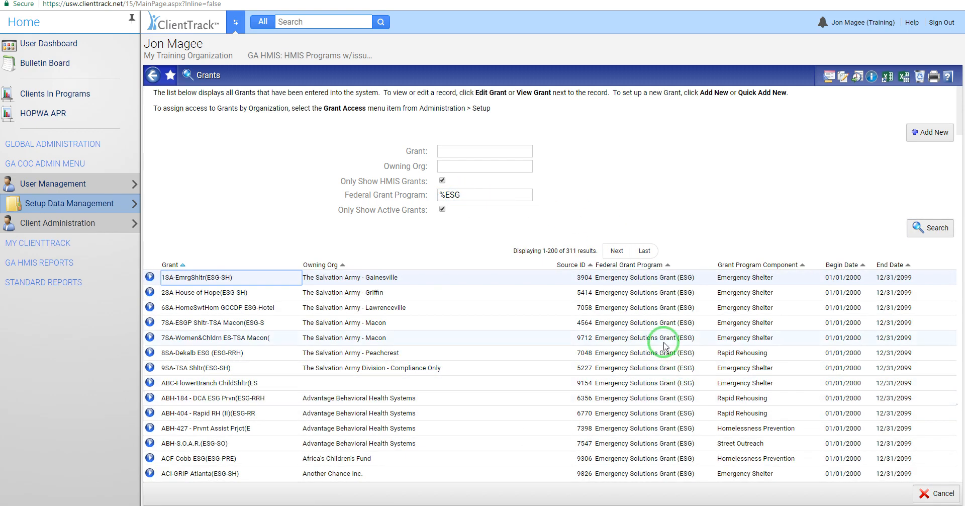
{"action": "scroll", "coordinate": [664, 341], "scroll_direction": "down", "scroll_amount": 3}
{"action": "scroll", "coordinate": [692, 367], "scroll_direction": "up", "scroll_amount": 3}
Step: Clear the federal grant program filter and check the actions available for the grant 1SA-EmrgShltr(ESG-SH)
{"action": "left_click", "coordinate": [470, 195]}
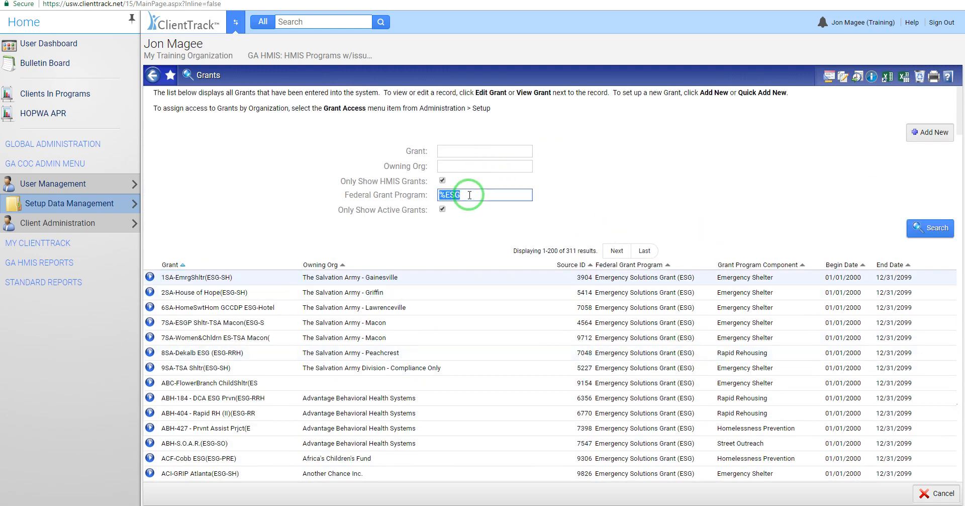
{"action": "key", "text": "BackSpace"}
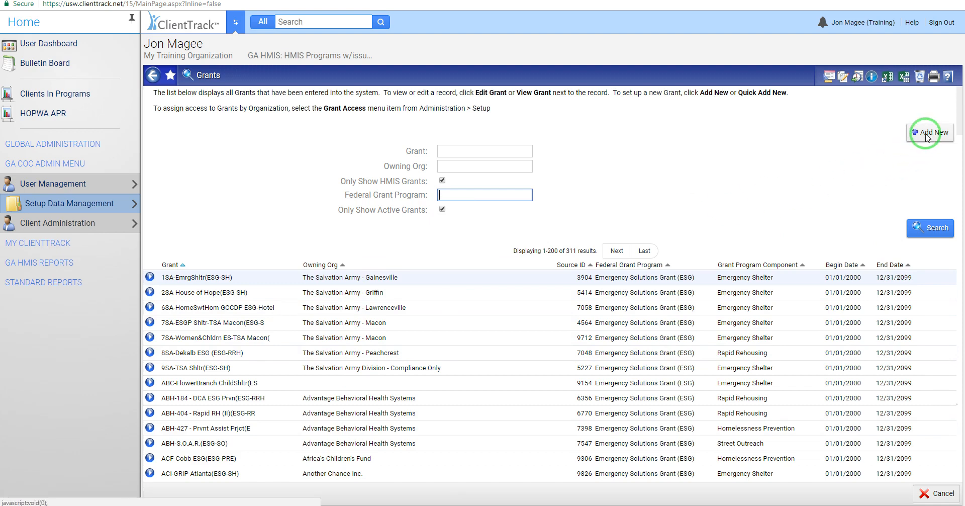
{"action": "left_click", "coordinate": [150, 277]}
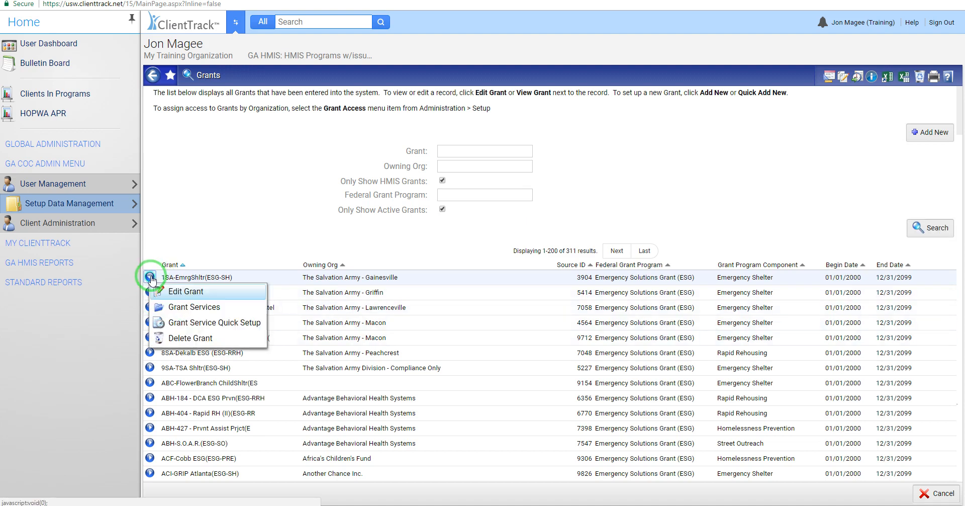
{"action": "left_click", "coordinate": [203, 243]}
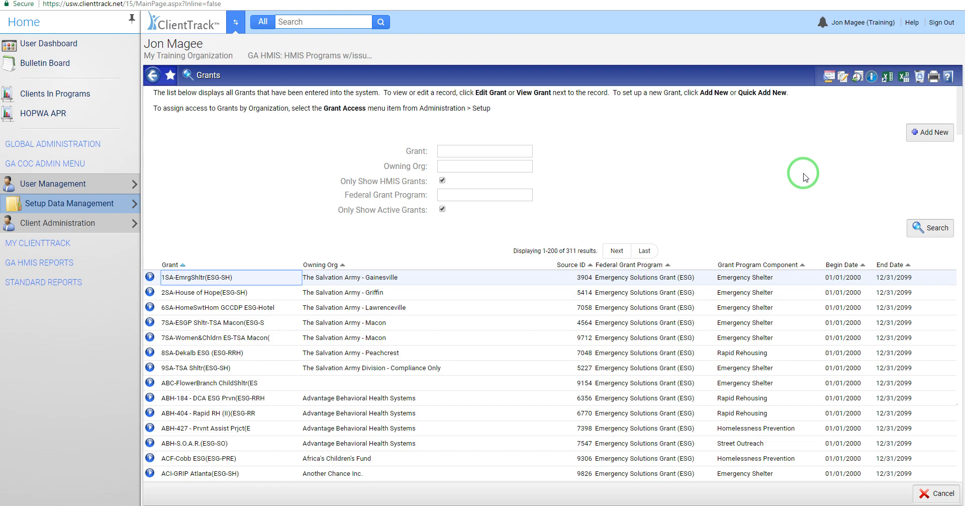
Step: Start a new grant with ID abc and a description made of MTO, the shelter's name and ESG-ES, leaving the grantee agency blank
{"action": "left_click", "coordinate": [931, 134]}
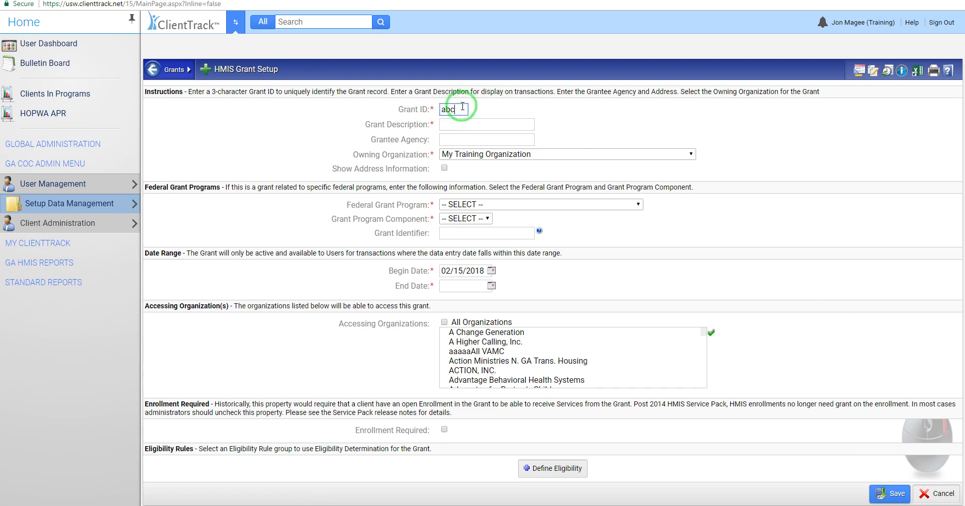
{"action": "left_click", "coordinate": [480, 124]}
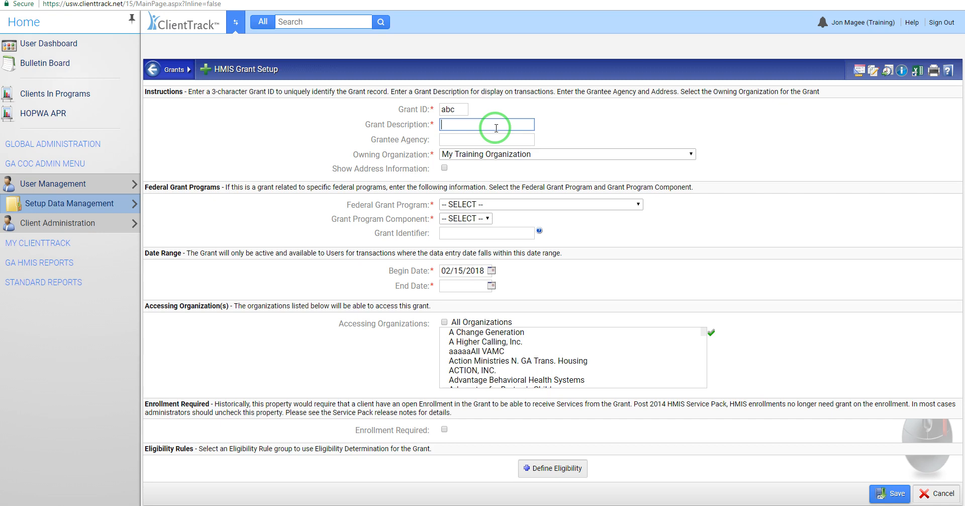
{"action": "type", "text": "My train"}
{"action": "type", "text": "ing "}
{"action": "type", "text": "organizatio"}
{"action": "type", "text": "n -"}
{"action": "type", "text": " Jon"}
{"action": "key", "text": "BackSpace"}
{"action": "key", "text": "BackSpace"}
{"action": "key", "text": "BackSpace"}
{"action": "key", "text": "BackSpace"}
{"action": "key", "text": "BackSpace"}
{"action": "key", "text": "BackSpace"}
{"action": "key", "text": "BackSpace"}
{"action": "key", "text": "BackSpace"}
{"action": "key", "text": "BackSpace"}
{"action": "key", "text": "BackSpace"}
{"action": "key", "text": "BackSpace"}
{"action": "key", "text": "BackSpace"}
{"action": "key", "text": "BackSpace"}
{"action": "key", "text": "BackSpace"}
{"action": "key", "text": "BackSpace"}
{"action": "key", "text": "BackSpace"}
{"action": "key", "text": "BackSpace"}
{"action": "key", "text": "BackSpace"}
{"action": "key", "text": "BackSpace"}
{"action": "key", "text": "BackSpace"}
{"action": "key", "text": "BackSpace"}
{"action": "key", "text": "BackSpace"}
{"action": "key", "text": "BackSpace"}
{"action": "key", "text": "BackSpace"}
{"action": "key", "text": "BackSpace"}
{"action": "key", "text": "BackSpace"}
{"action": "key", "text": "BackSpace"}
{"action": "key", "text": "BackSpace"}
{"action": "key", "text": "BackSpace"}
{"action": "type", "text": "TO - Jon's Shelter"}
{"action": "type", "text": "ESG-ES"}
{"action": "left_click_drag", "start_coordinate": [493, 125], "coordinate": [437, 131]}
{"action": "left_click", "coordinate": [540, 123]}
{"action": "key", "text": "Tab"}
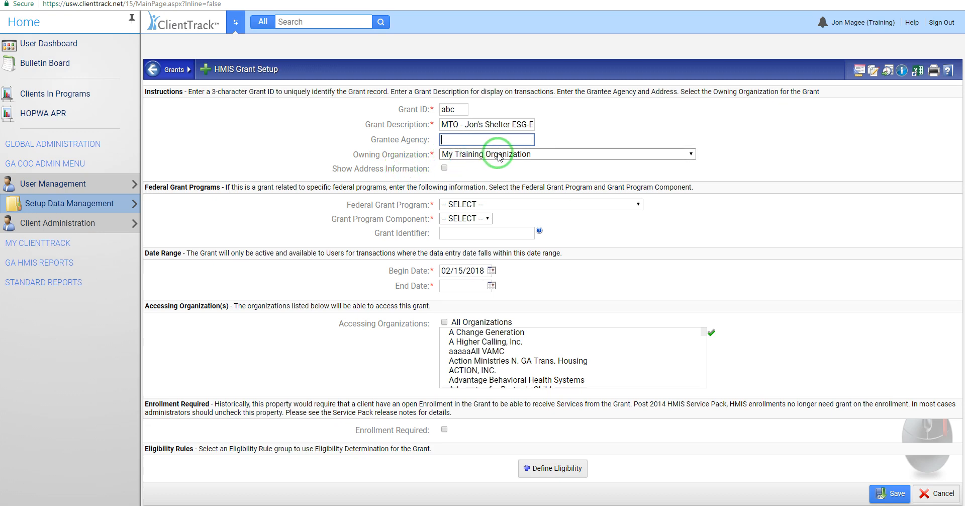
Step: Show the new grant's address information fields, look them over, and hide them again
{"action": "left_click", "coordinate": [444, 168]}
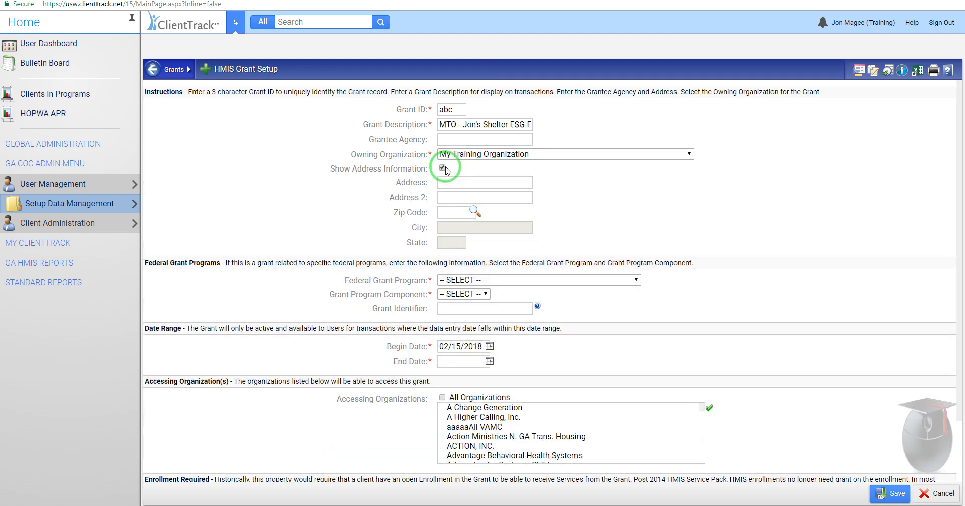
{"action": "left_click", "coordinate": [460, 183]}
{"action": "left_click", "coordinate": [454, 197]}
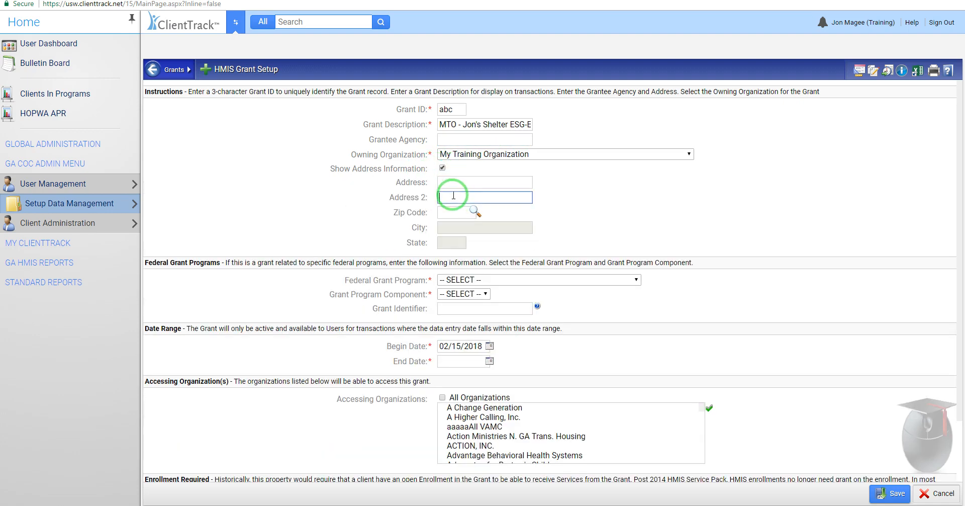
{"action": "left_click", "coordinate": [460, 182]}
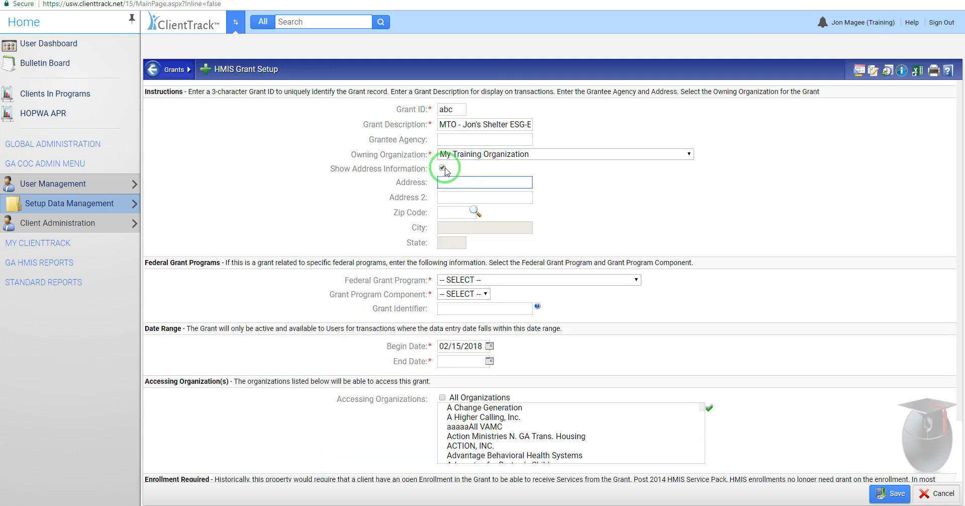
{"action": "left_click", "coordinate": [443, 168]}
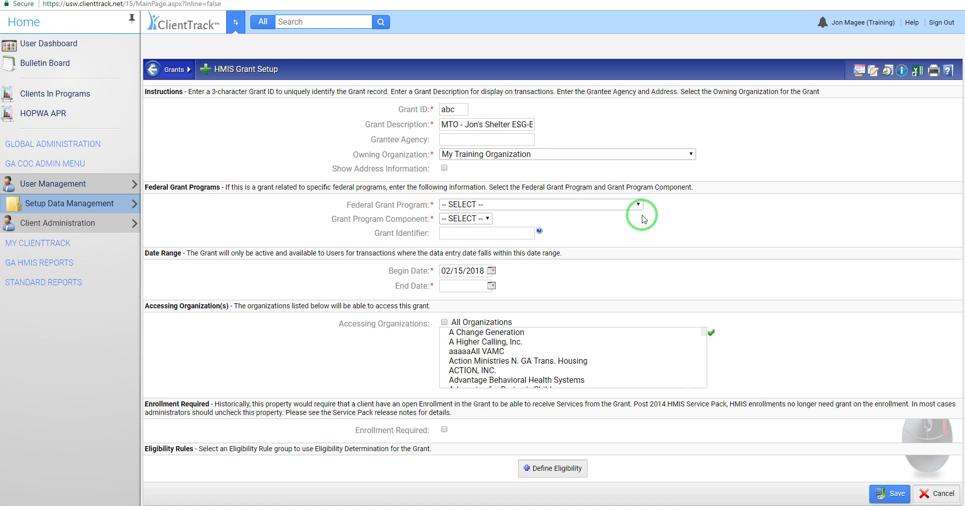
Step: Look over the federal grant program options for the new grant and set the program to HHS:RHY
{"action": "left_click", "coordinate": [513, 205]}
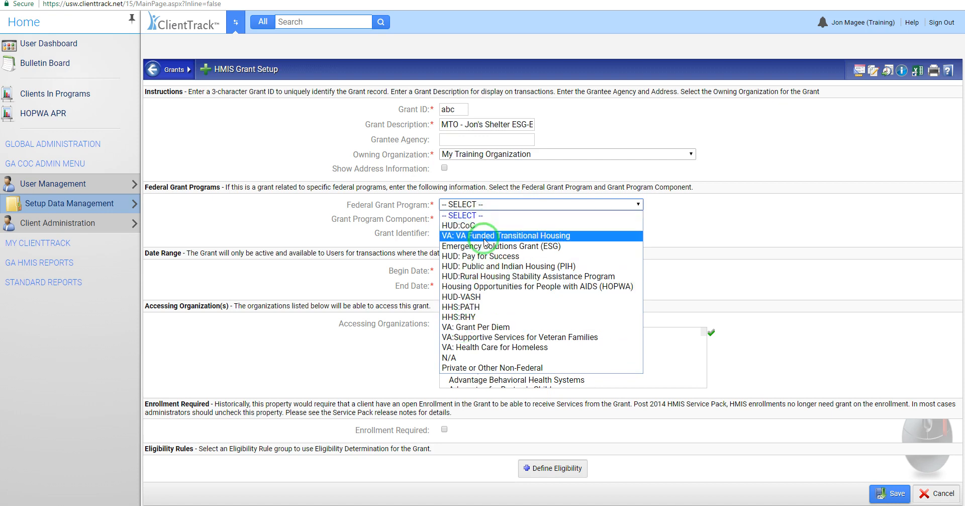
{"action": "left_click", "coordinate": [693, 210]}
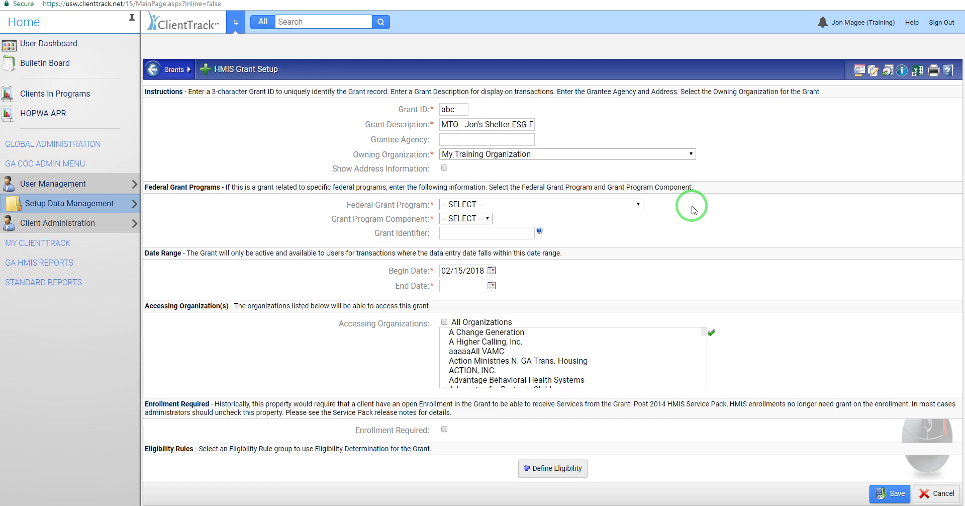
{"action": "left_click", "coordinate": [632, 204]}
{"action": "left_click", "coordinate": [475, 318]}
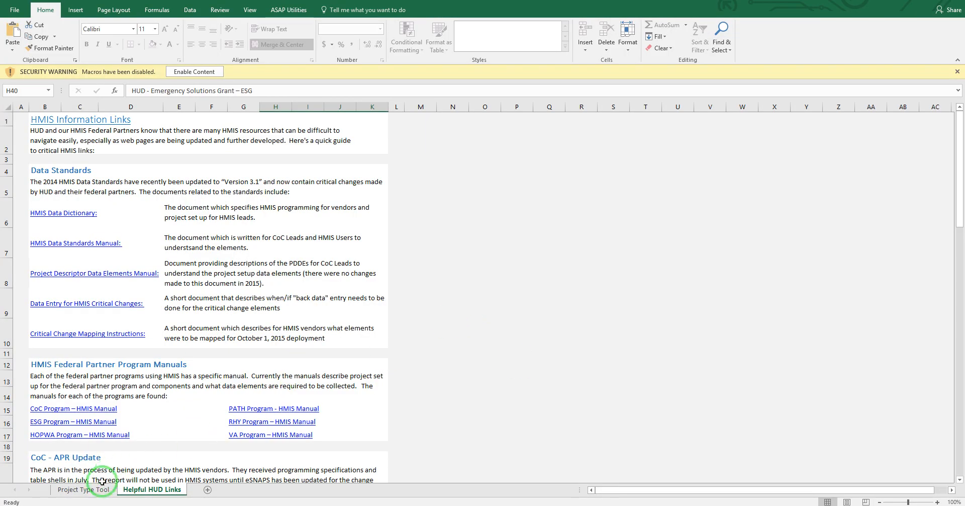
Step: Switch to the Project Type Tool sheet in Excel and reset Federal Program 1 to N/A
{"action": "left_click", "coordinate": [89, 490]}
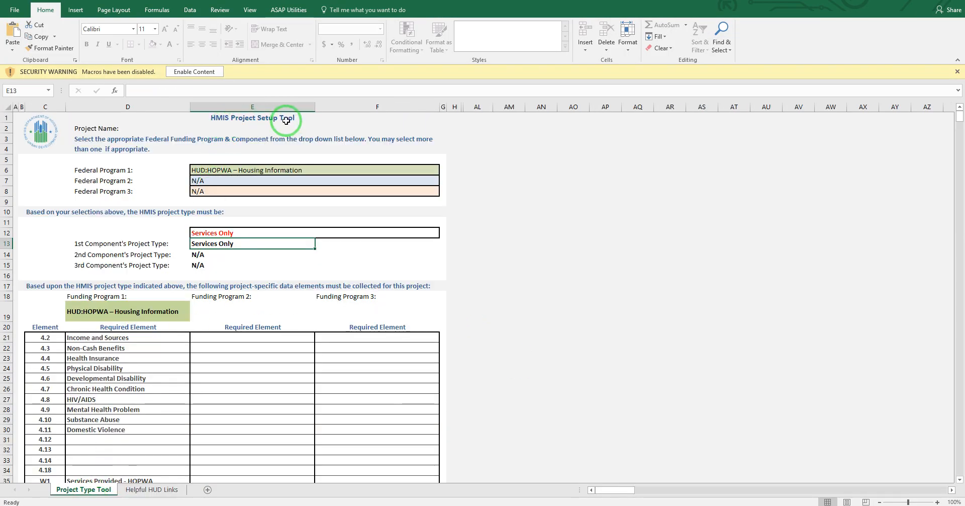
{"action": "left_click", "coordinate": [428, 170]}
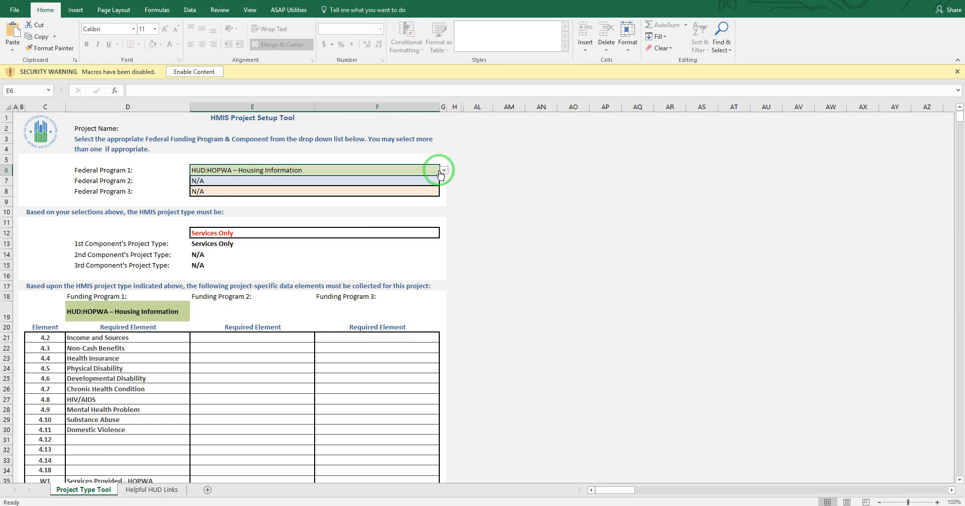
{"action": "left_click", "coordinate": [444, 171]}
{"action": "left_click_drag", "start_coordinate": [442, 200], "coordinate": [442, 190]}
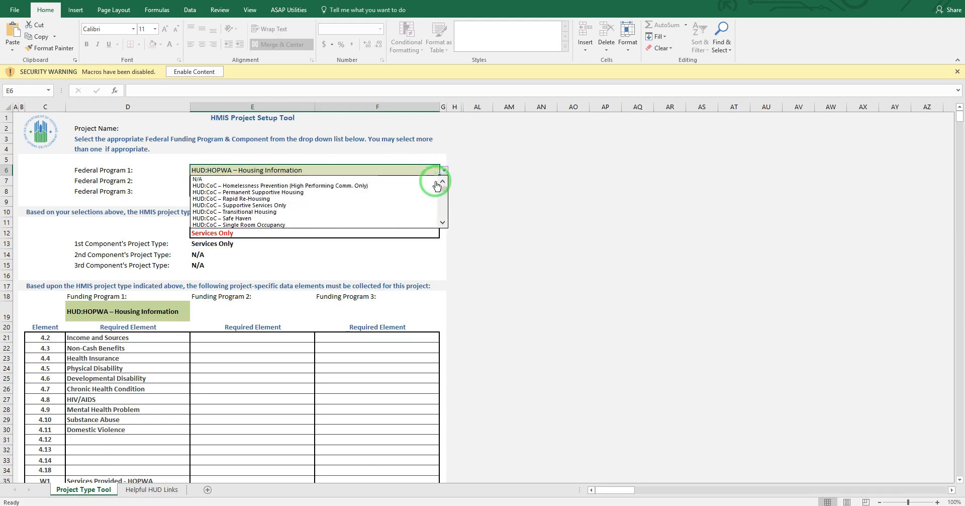
{"action": "left_click", "coordinate": [413, 179]}
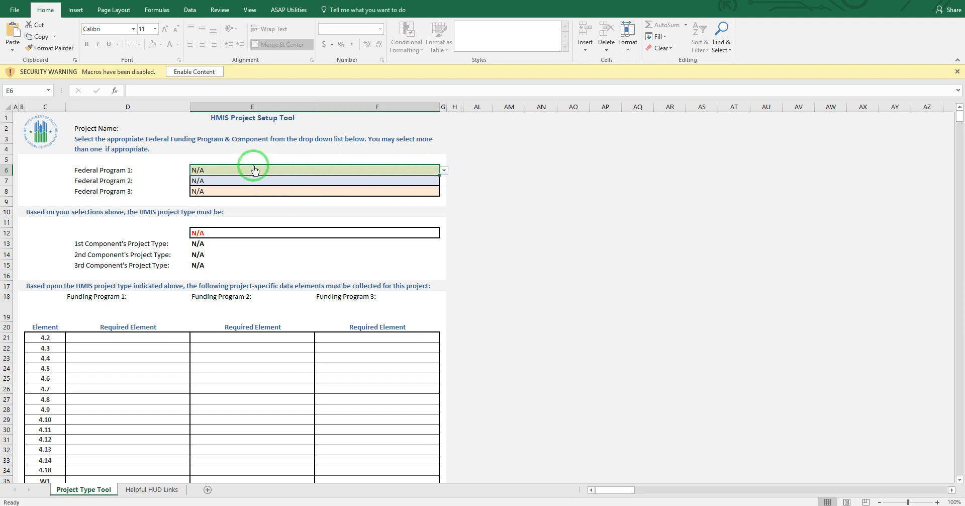
Step: Look up the project type and required elements by setting Federal Program 1 to HUD:ESG – Emergency Shelter – Entry/Exit
{"action": "left_click", "coordinate": [444, 171]}
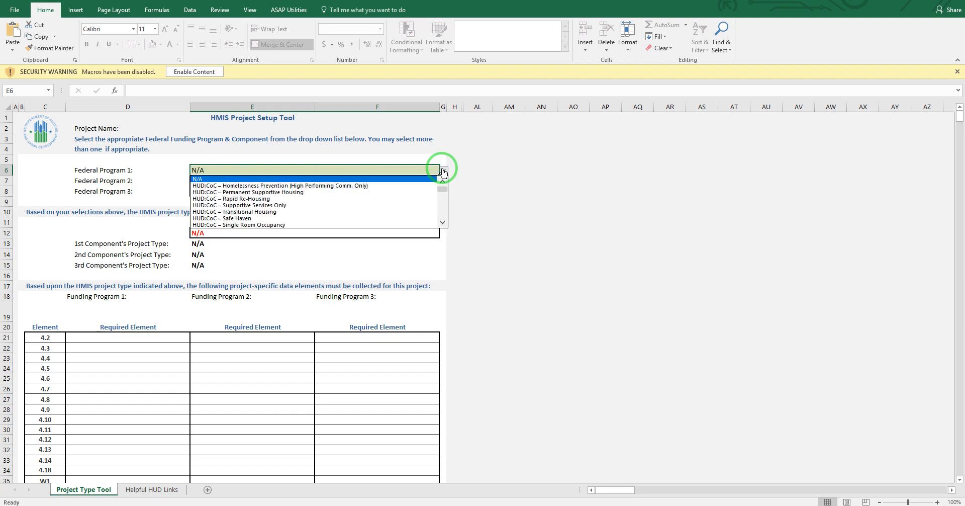
{"action": "left_click", "coordinate": [442, 224]}
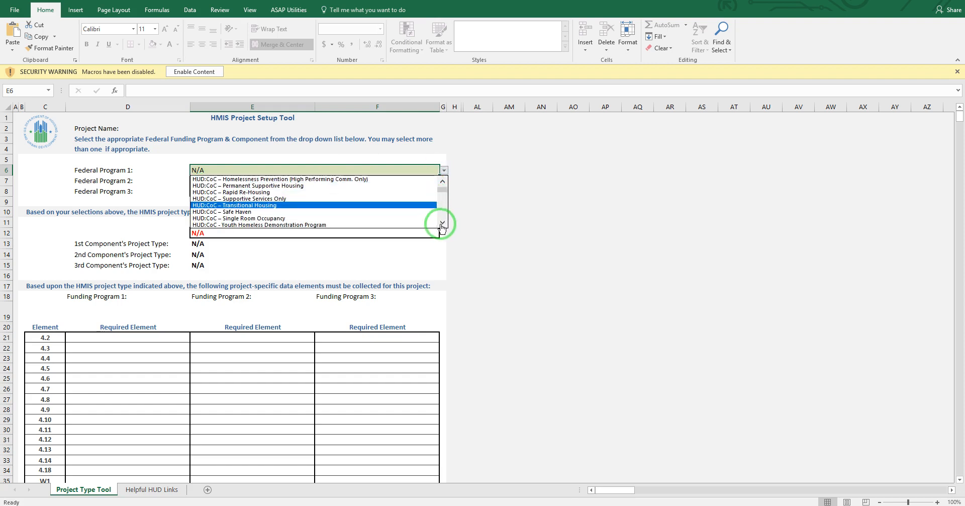
{"action": "left_click", "coordinate": [442, 223]}
{"action": "left_click", "coordinate": [442, 223]}
{"action": "left_click", "coordinate": [442, 223]}
{"action": "left_click", "coordinate": [443, 224]}
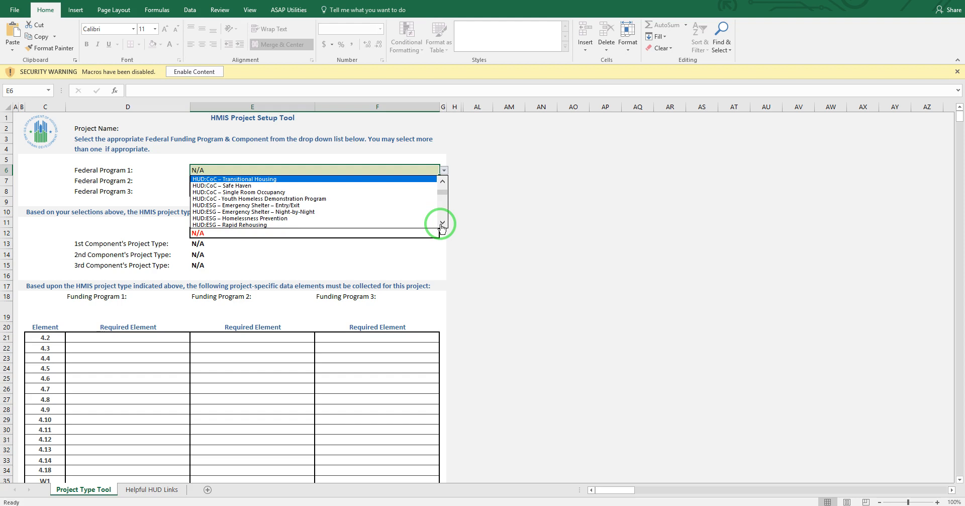
{"action": "left_click", "coordinate": [244, 205]}
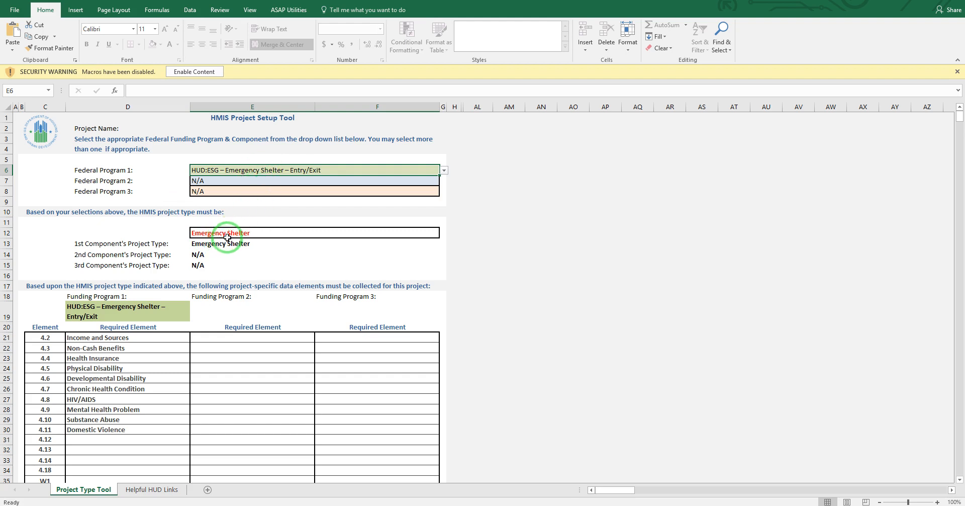
Step: Look up the project type for Federal Program 1 set to HUD:HOPWA – Housing Information, and return to the Helpful HUD Links sheet
{"action": "left_click", "coordinate": [445, 171]}
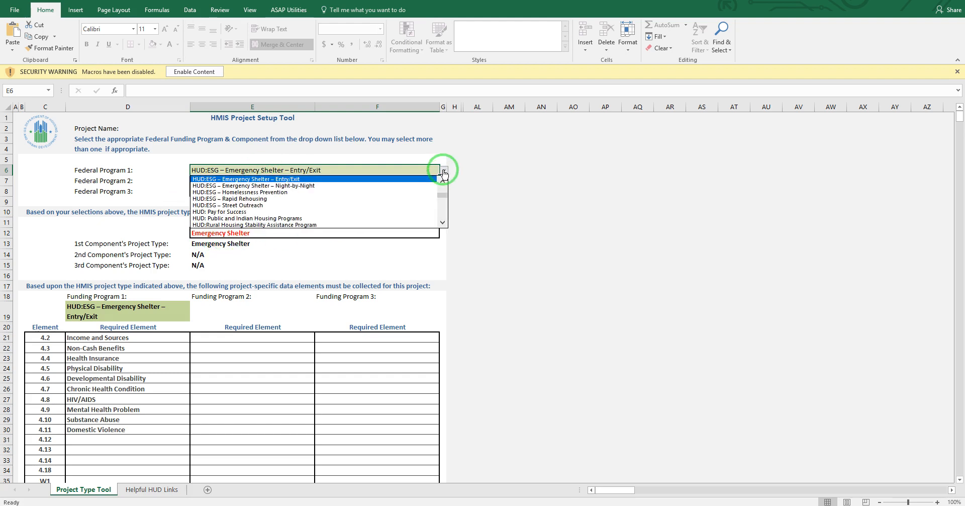
{"action": "left_click", "coordinate": [442, 224]}
{"action": "left_click", "coordinate": [442, 224]}
{"action": "left_click", "coordinate": [442, 225]}
{"action": "left_click", "coordinate": [441, 225]}
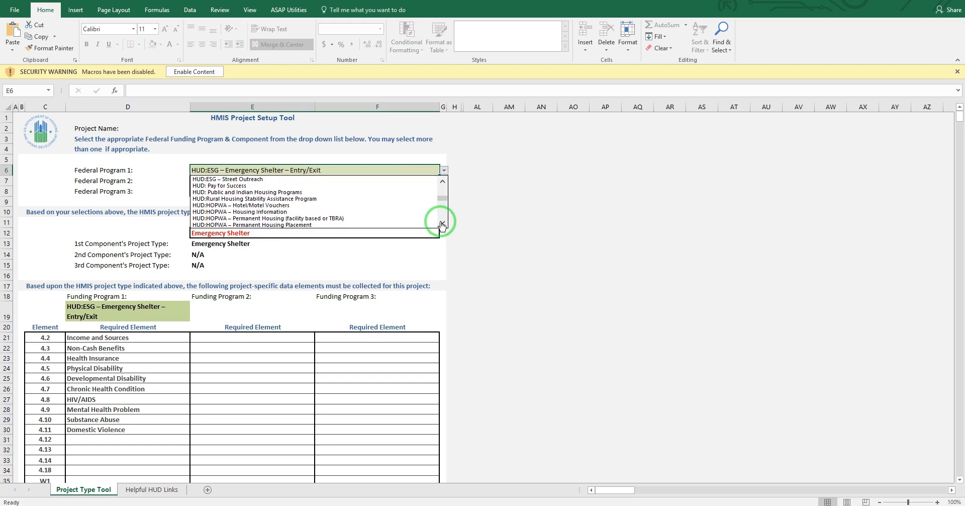
{"action": "left_click", "coordinate": [442, 224]}
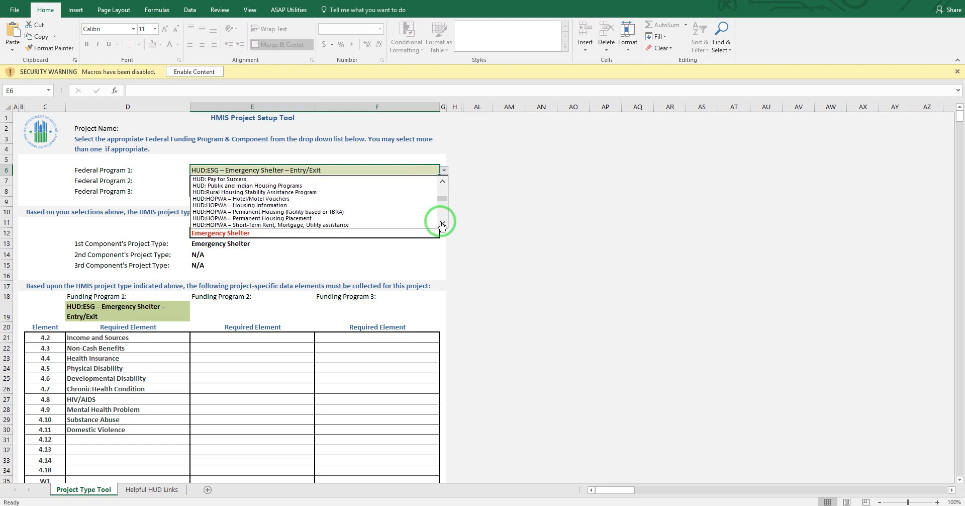
{"action": "left_click", "coordinate": [256, 206]}
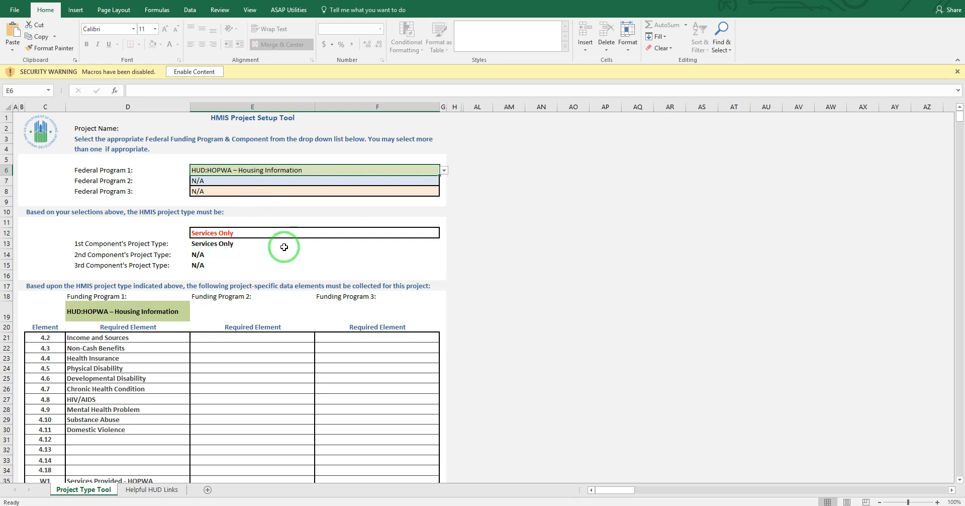
{"action": "left_click", "coordinate": [144, 489]}
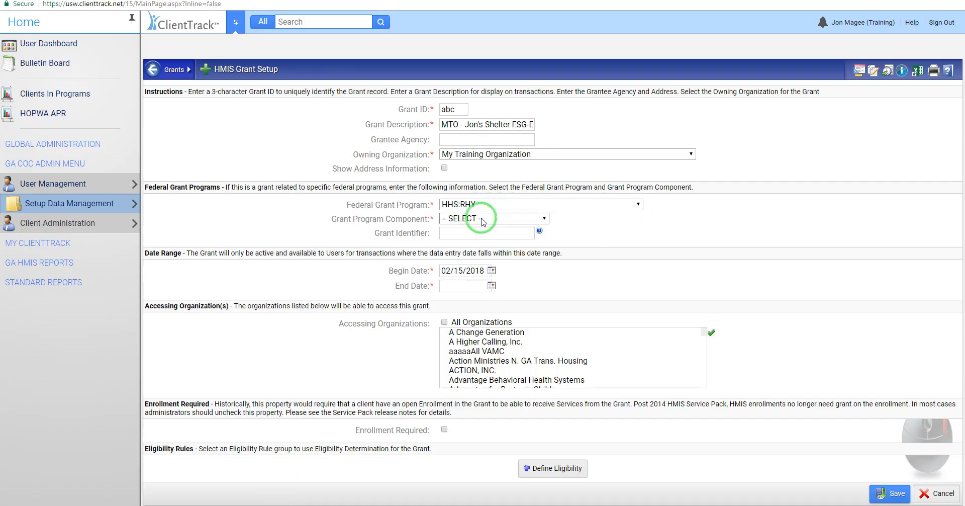
Step: Switch back to ClientTrack and set the new grant's federal grant program to Private or Other Non-Federal
{"action": "left_click", "coordinate": [508, 205]}
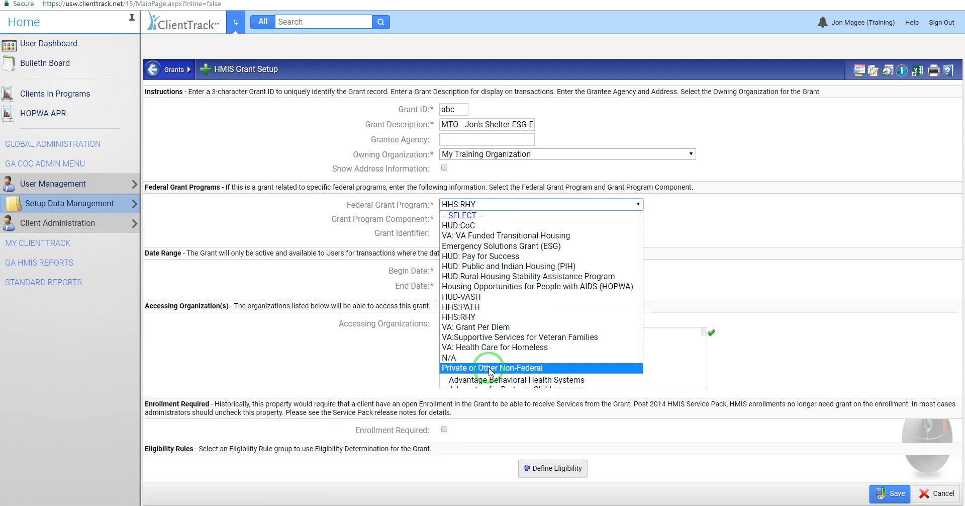
{"action": "left_click", "coordinate": [514, 369]}
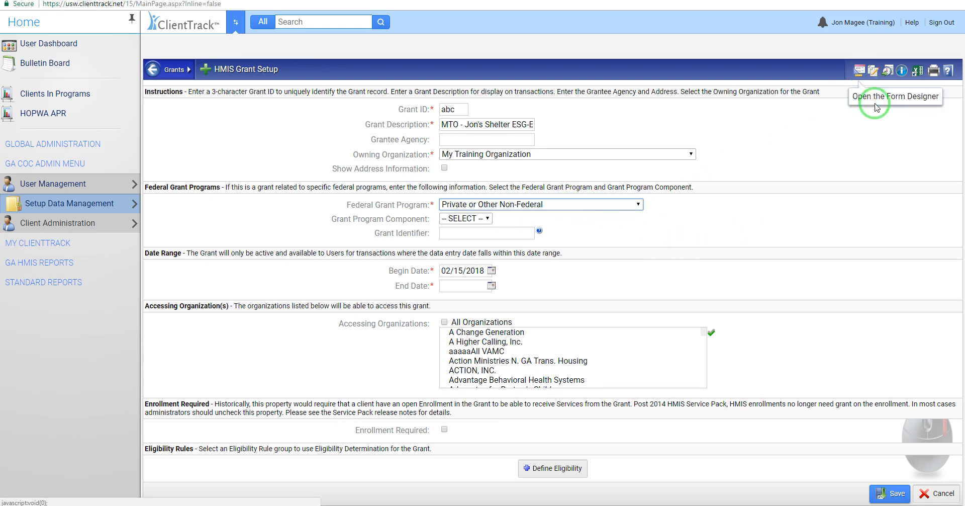
Step: Review the workgroups available in the user account settings and close the settings without changing anything
{"action": "left_click", "coordinate": [876, 23]}
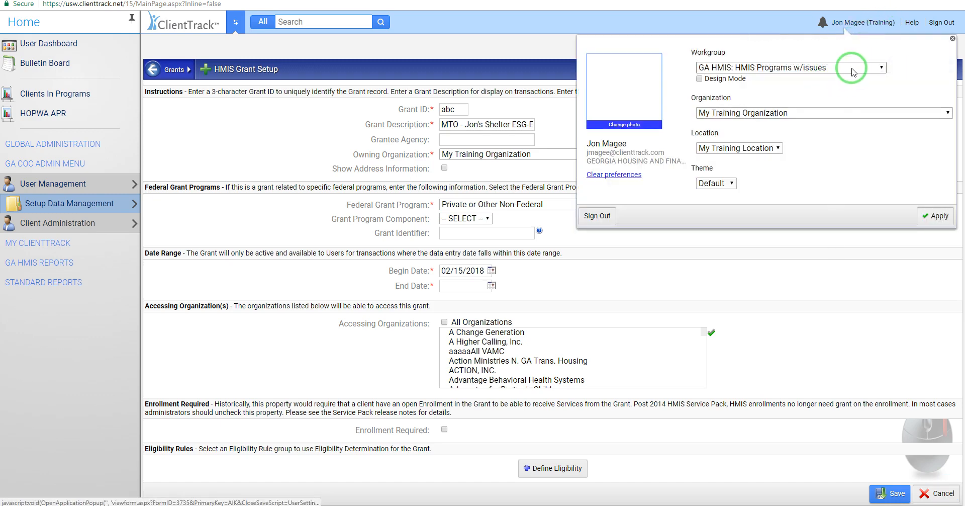
{"action": "left_click", "coordinate": [852, 70]}
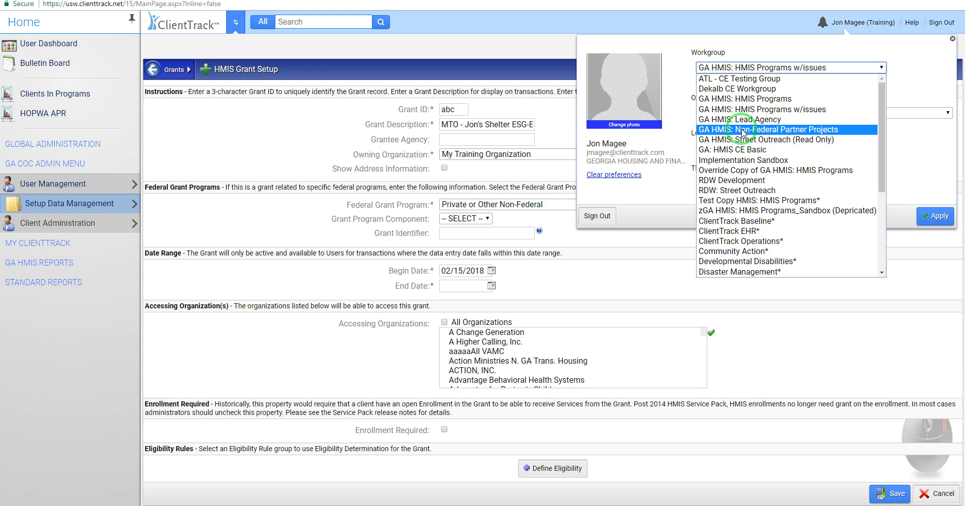
{"action": "left_click", "coordinate": [928, 91]}
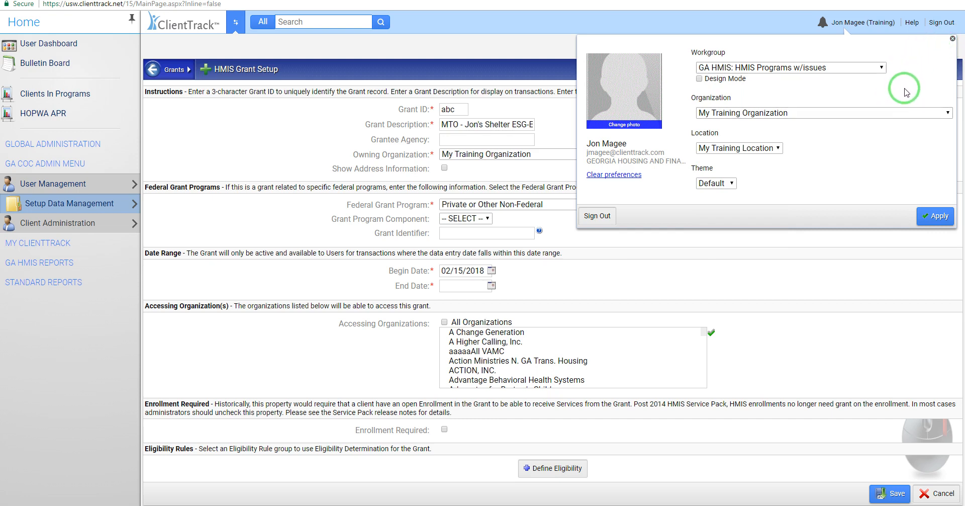
{"action": "left_click", "coordinate": [953, 40]}
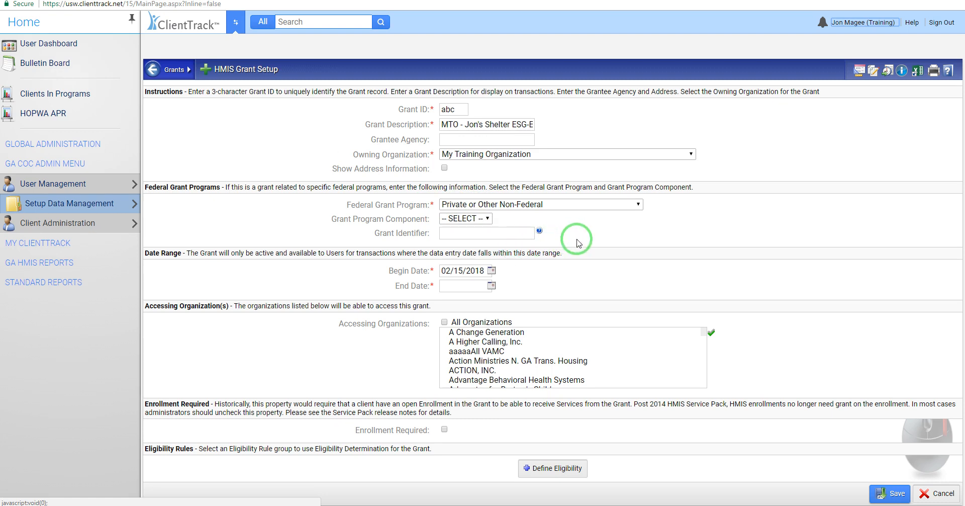
Step: Set the federal grant program to Emergency Solutions Grant (ESG) with the component Emergency Shelter, leaving the grant identifier blank
{"action": "left_click", "coordinate": [549, 209]}
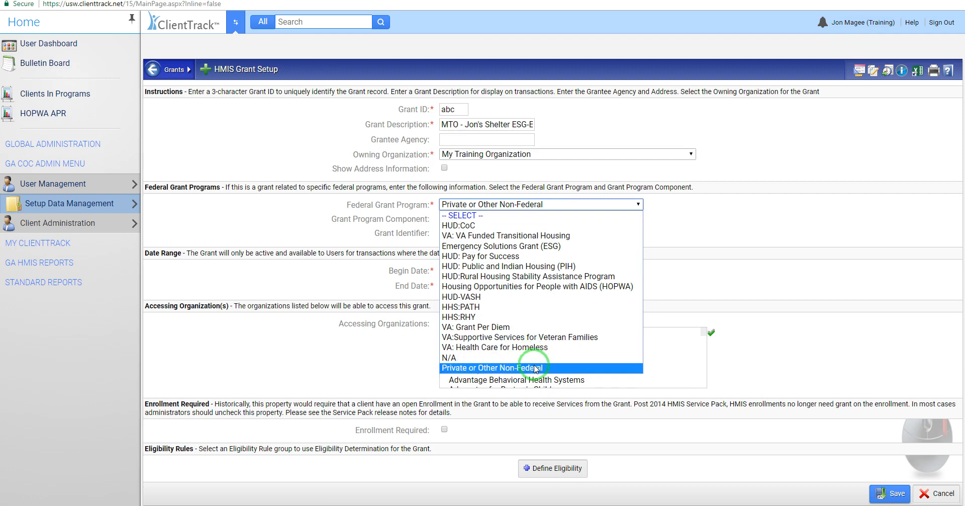
{"action": "left_click", "coordinate": [541, 247]}
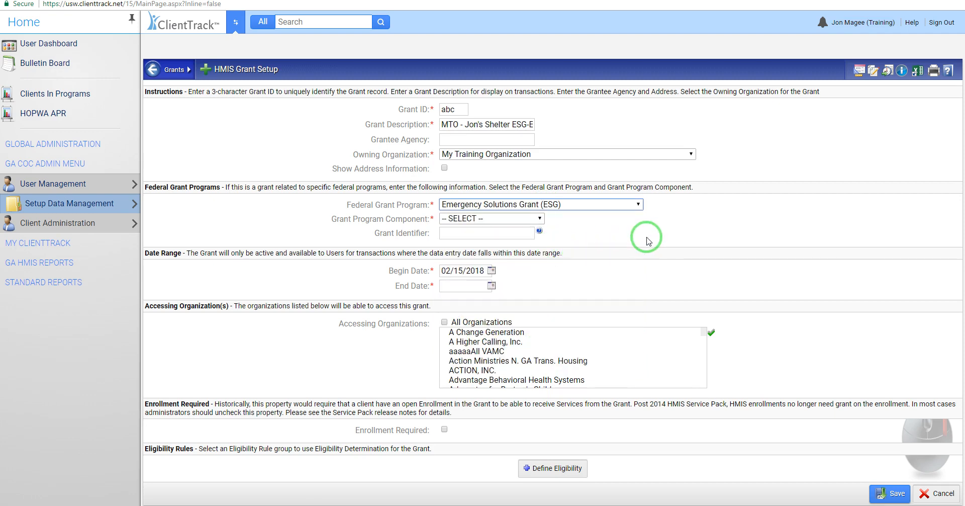
{"action": "left_click", "coordinate": [527, 221]}
{"action": "left_click", "coordinate": [496, 239]}
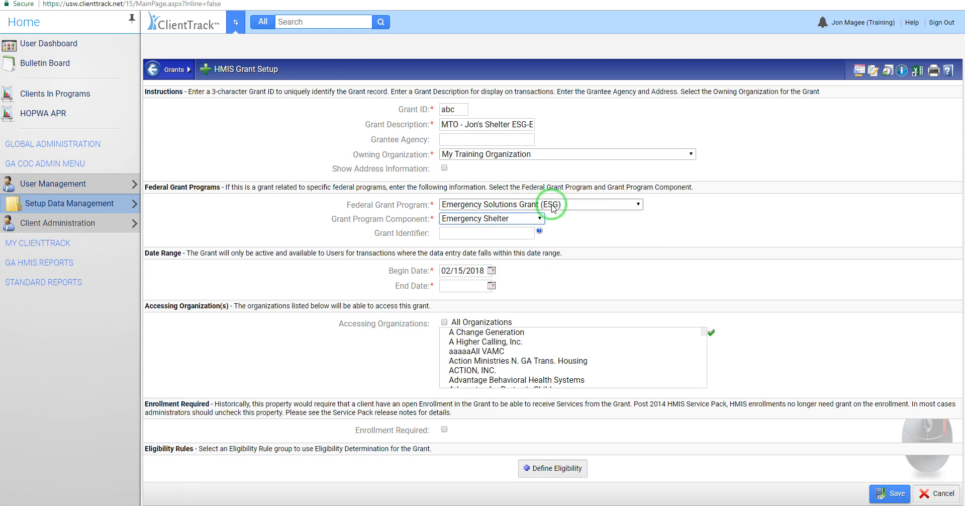
{"action": "left_click", "coordinate": [593, 229]}
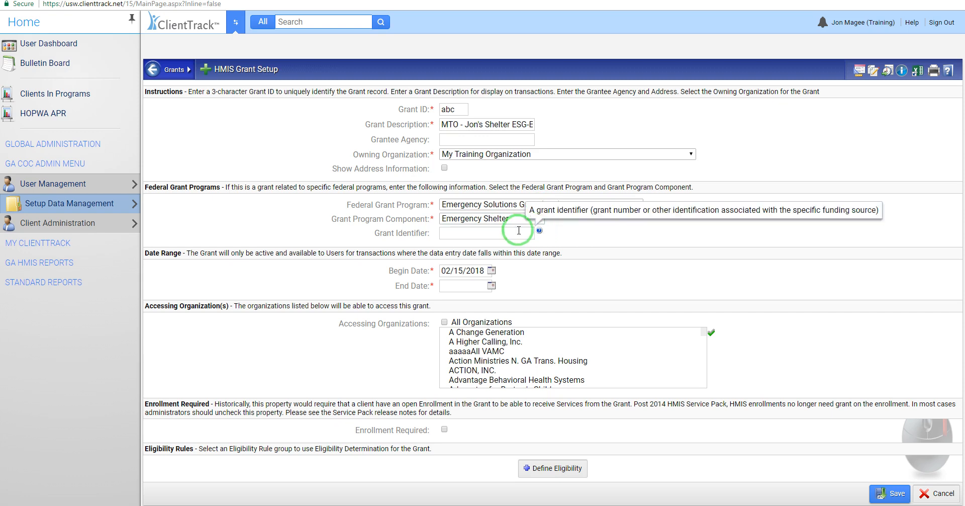
{"action": "left_click", "coordinate": [460, 234]}
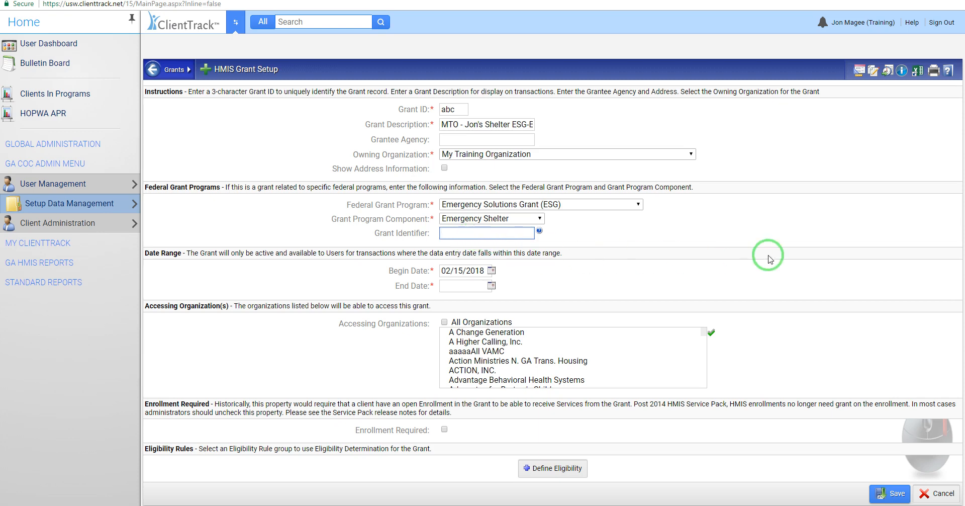
Step: Keep the grant's begin date of 02/15/2018 and set its end date to 03/15/2018
{"action": "left_click", "coordinate": [463, 270]}
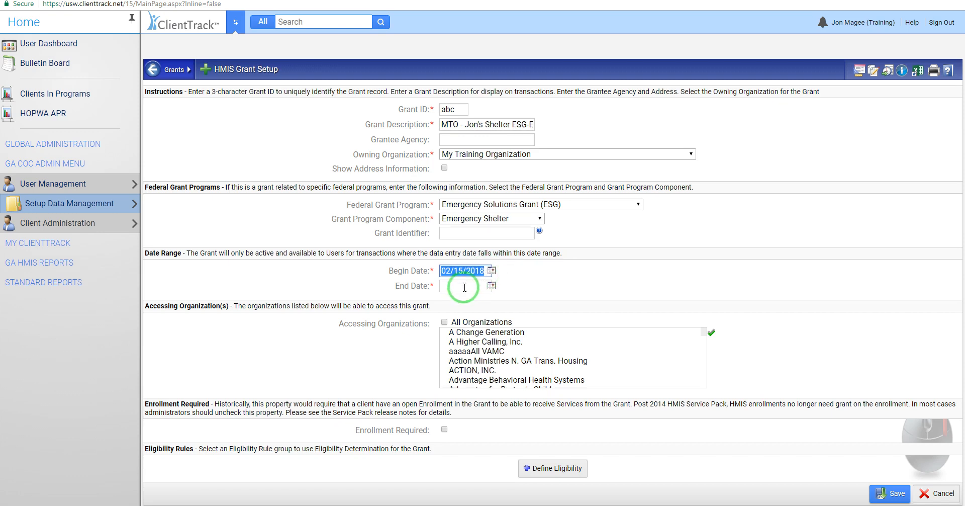
{"action": "left_click", "coordinate": [492, 287]}
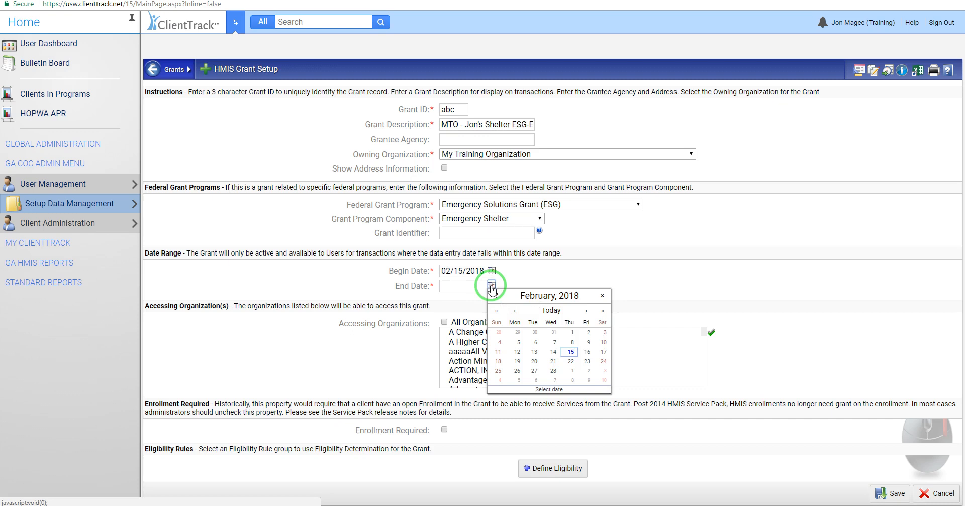
{"action": "left_click", "coordinate": [586, 310]}
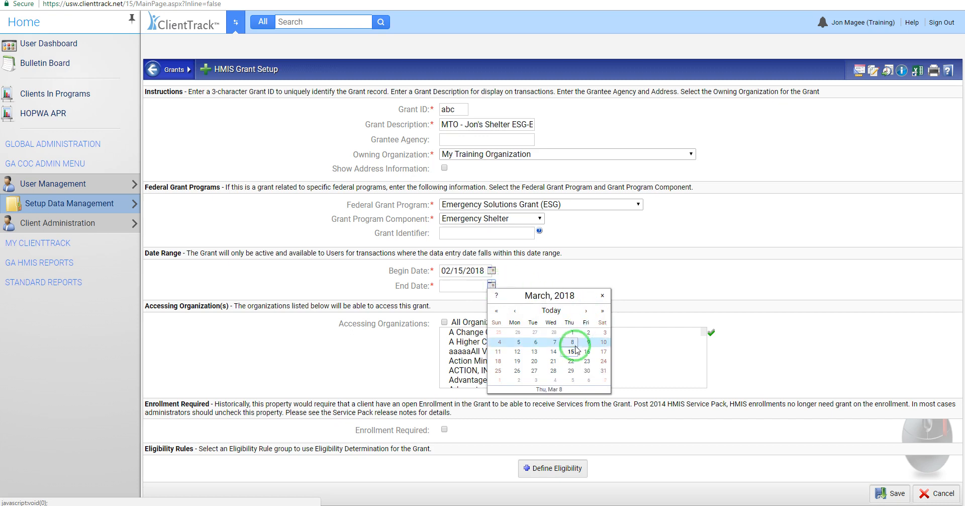
{"action": "left_click", "coordinate": [571, 351]}
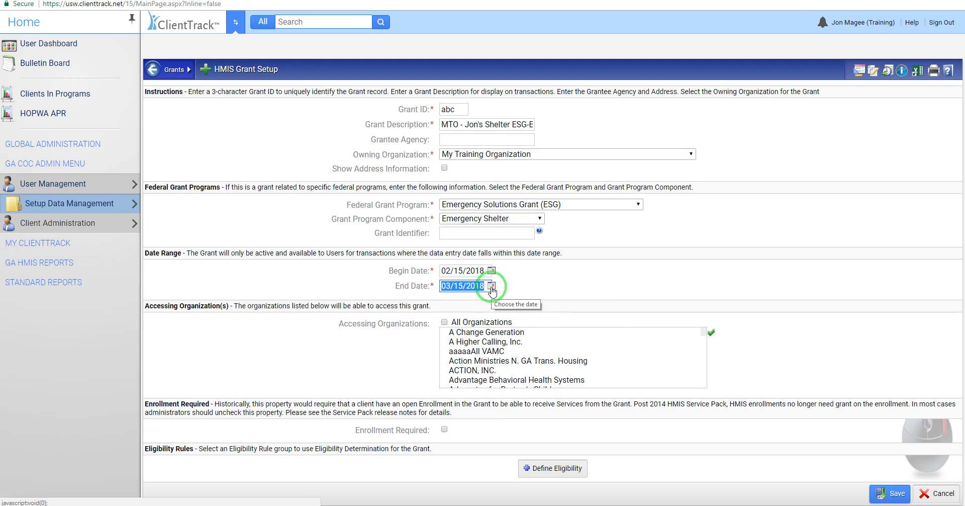
Step: Set the grant's end date to 03/01/2030 and check My Training Organization in the accessing organizations list
{"action": "left_click", "coordinate": [492, 287]}
{"action": "left_click", "coordinate": [603, 311]}
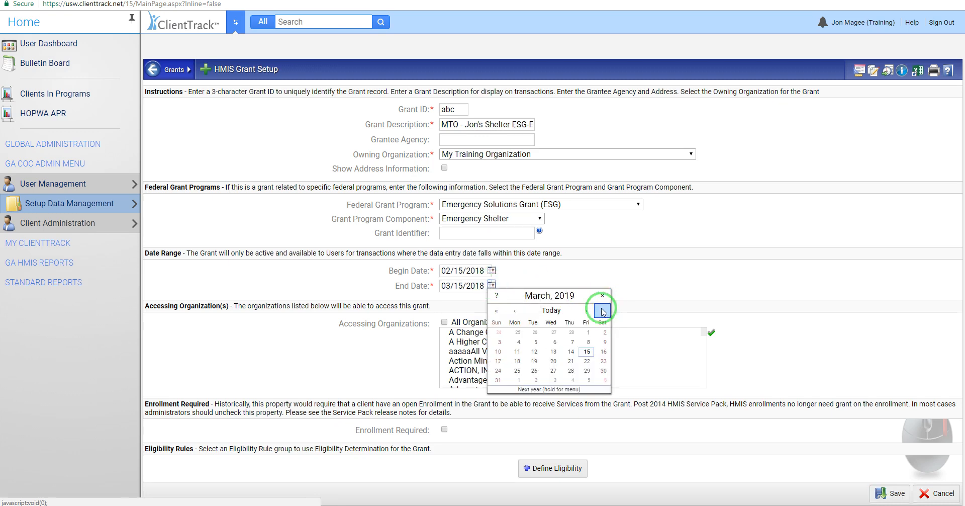
{"action": "left_click", "coordinate": [603, 310]}
{"action": "left_click", "coordinate": [603, 310]}
{"action": "left_click", "coordinate": [603, 310]}
{"action": "left_click", "coordinate": [603, 311]}
{"action": "left_click", "coordinate": [602, 310]}
{"action": "left_click", "coordinate": [602, 311]}
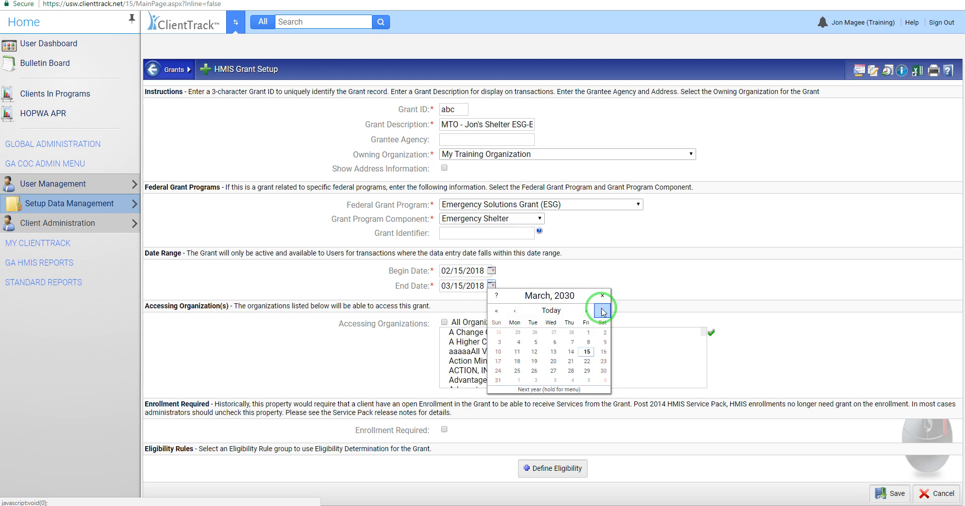
{"action": "left_click", "coordinate": [589, 334]}
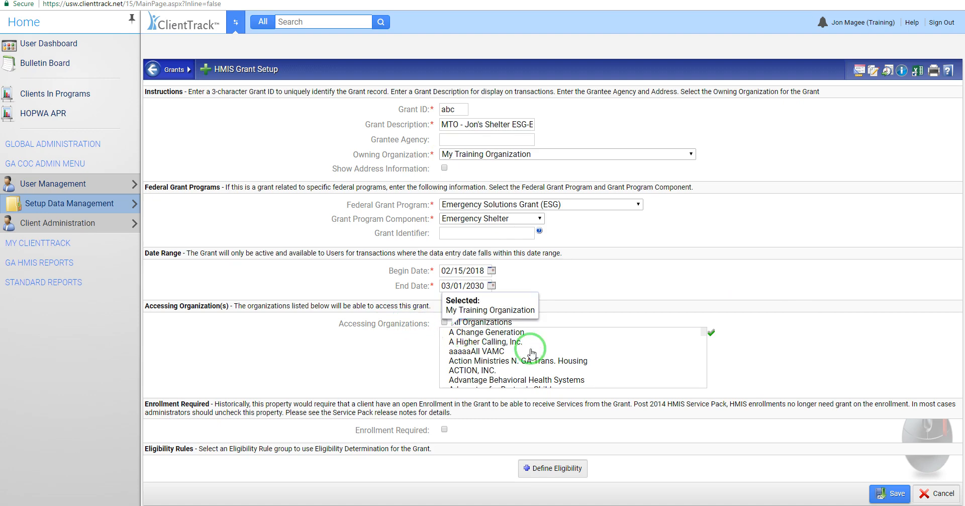
{"action": "left_click_drag", "start_coordinate": [704, 331], "coordinate": [692, 359]}
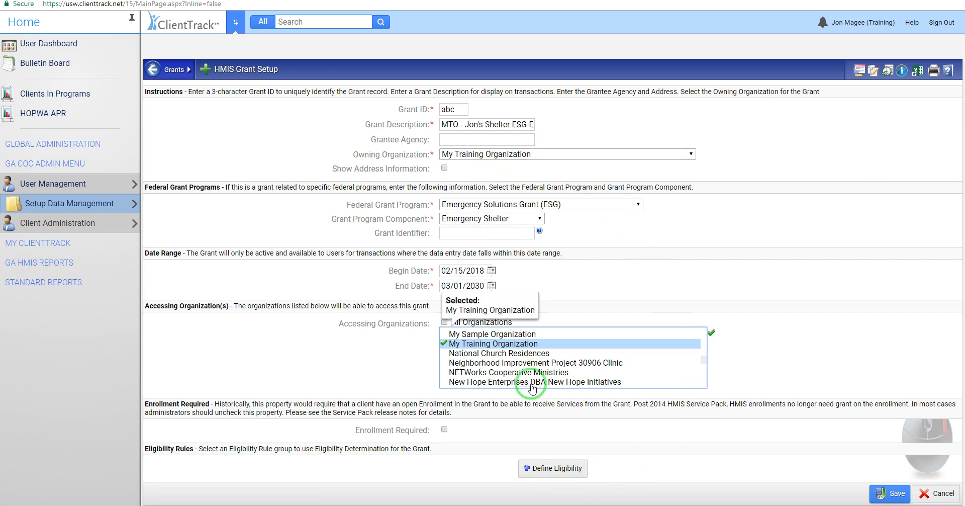
Step: Save the new grant with the grant ID abd and search the grants list for %jon
{"action": "left_click", "coordinate": [890, 496]}
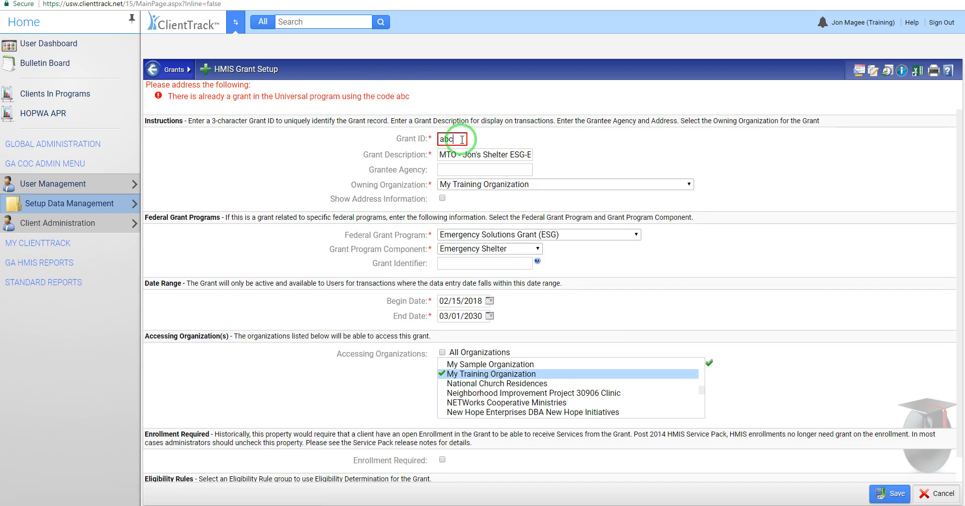
{"action": "left_click", "coordinate": [898, 492]}
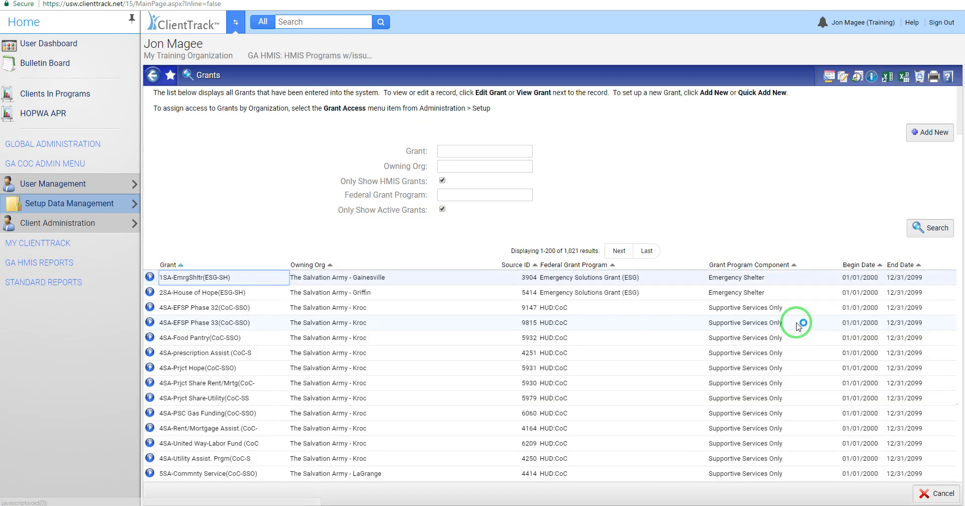
{"action": "left_click", "coordinate": [461, 150]}
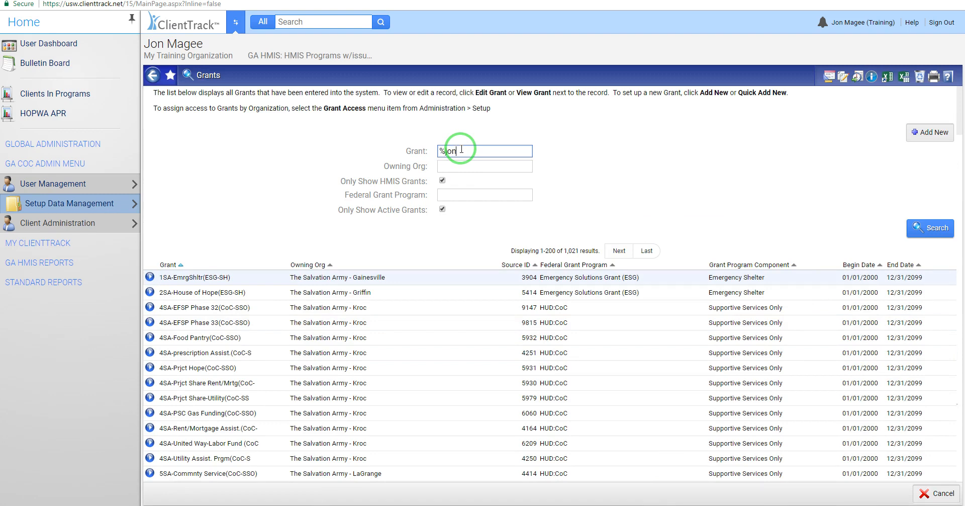
{"action": "left_click", "coordinate": [913, 227]}
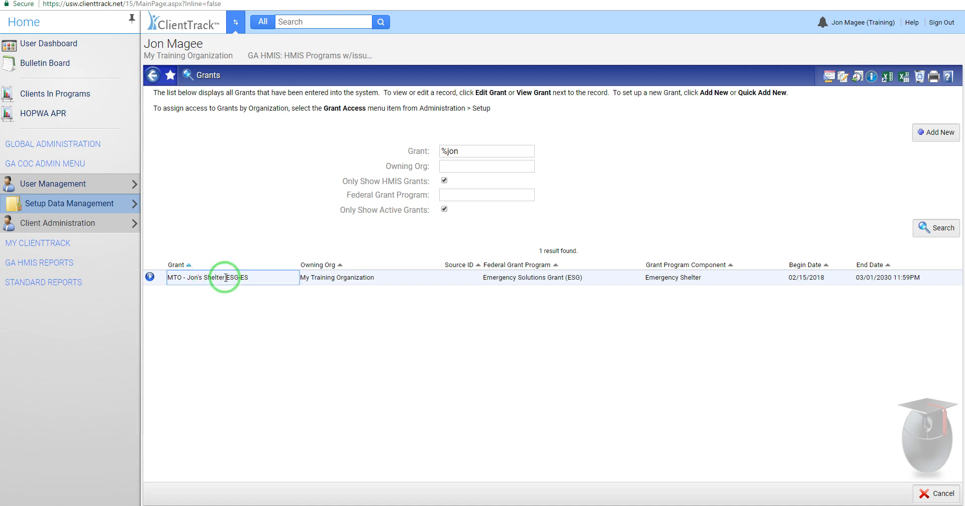
Step: Open the program access settings for My Training Organization and sort the programs with the active ones first
{"action": "left_click", "coordinate": [59, 43]}
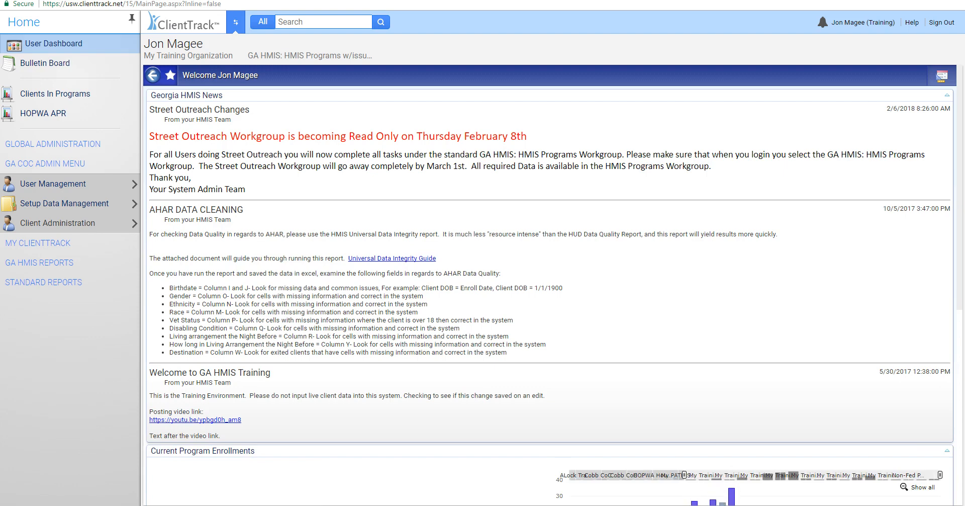
{"action": "left_click", "coordinate": [41, 204]}
{"action": "mouse_move", "coordinate": [168, 186]}
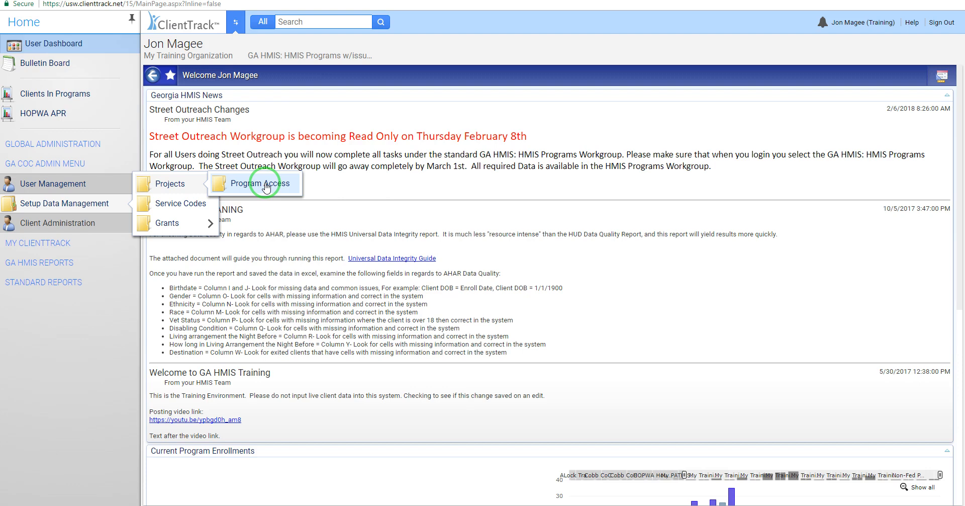
{"action": "mouse_move", "coordinate": [197, 223]}
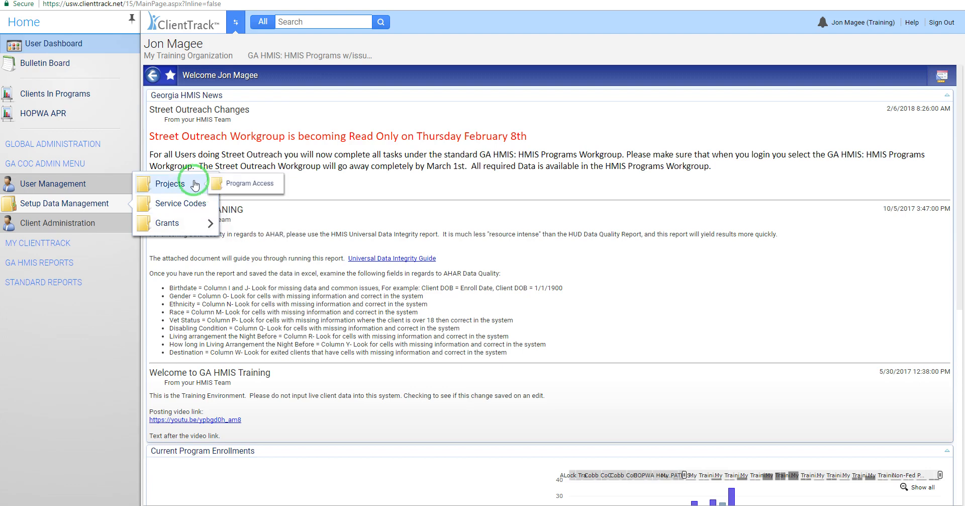
{"action": "left_click", "coordinate": [261, 184]}
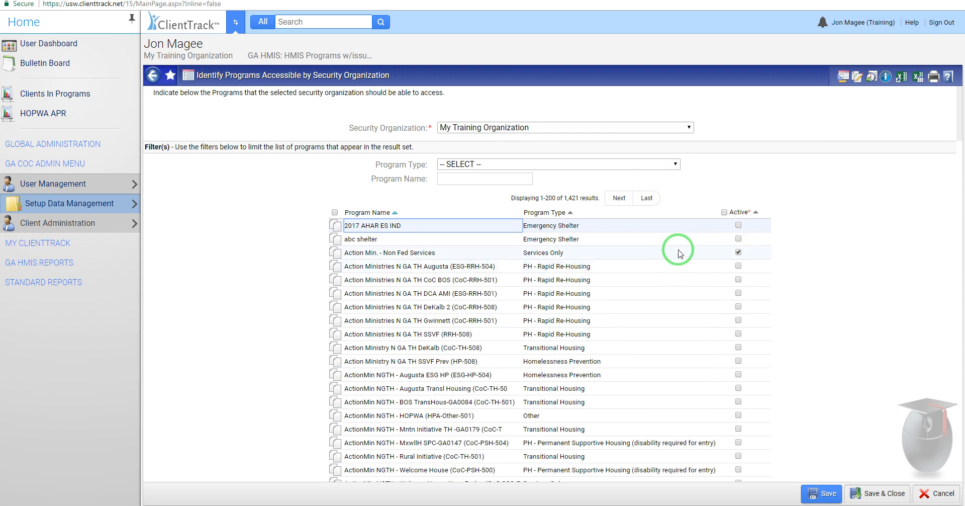
{"action": "left_click", "coordinate": [756, 212]}
{"action": "left_click", "coordinate": [757, 244]}
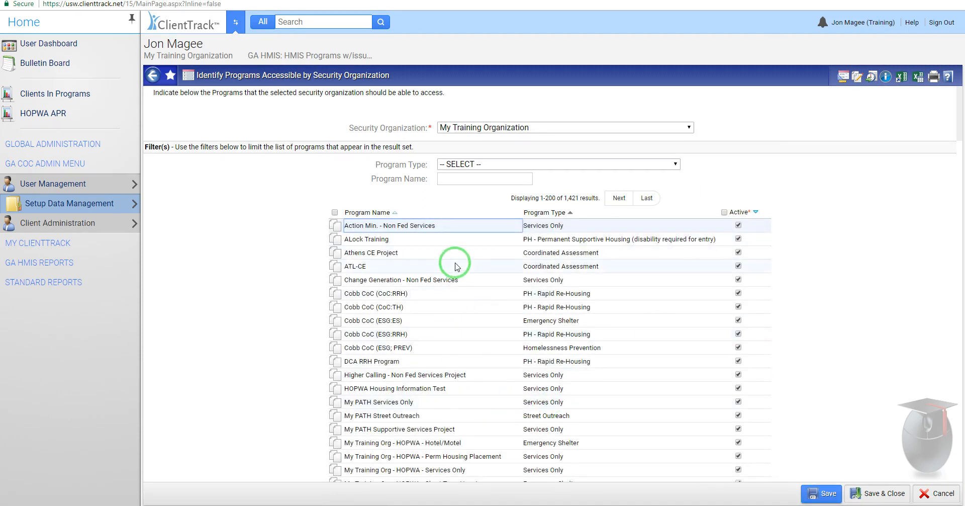
Step: Look through the active programs and filter the list by the program name %jon
{"action": "scroll", "coordinate": [649, 391], "scroll_direction": "down", "scroll_amount": 1}
{"action": "scroll", "coordinate": [500, 435], "scroll_direction": "down", "scroll_amount": 5}
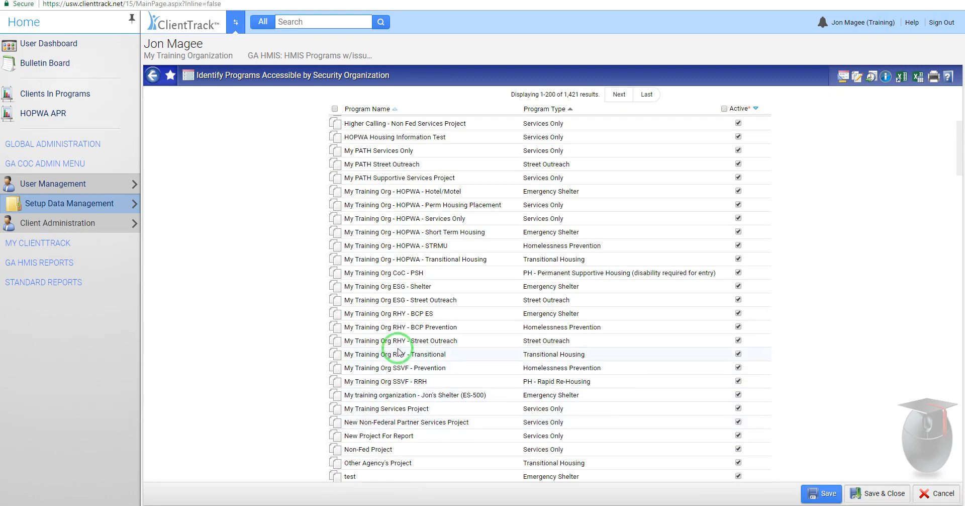
{"action": "scroll", "coordinate": [470, 391], "scroll_direction": "up", "scroll_amount": 5}
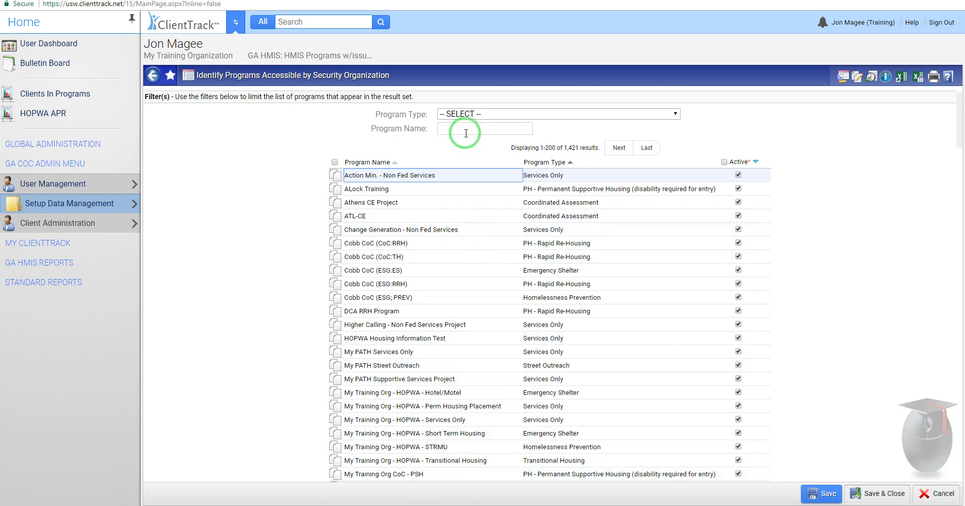
{"action": "scroll", "coordinate": [490, 171], "scroll_direction": "up", "scroll_amount": 1}
{"action": "left_click", "coordinate": [458, 180]}
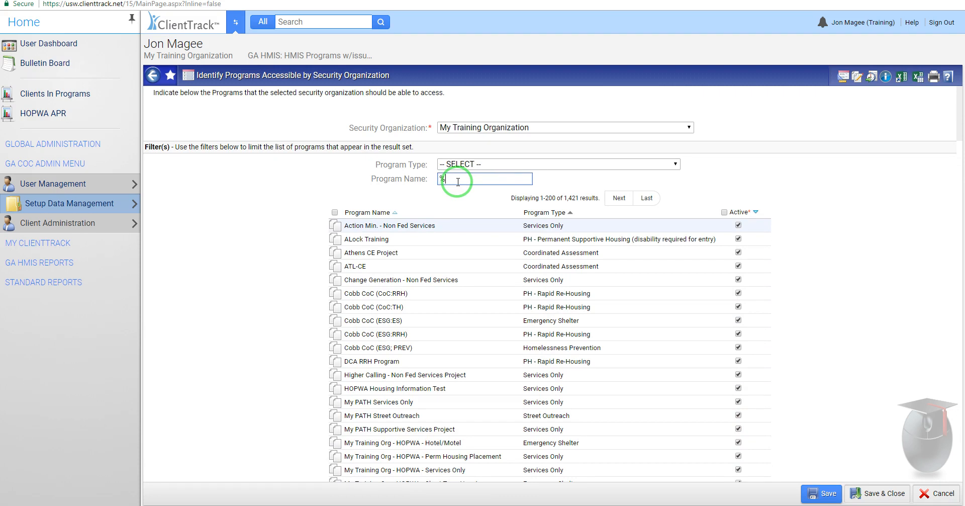
{"action": "left_click", "coordinate": [702, 180]}
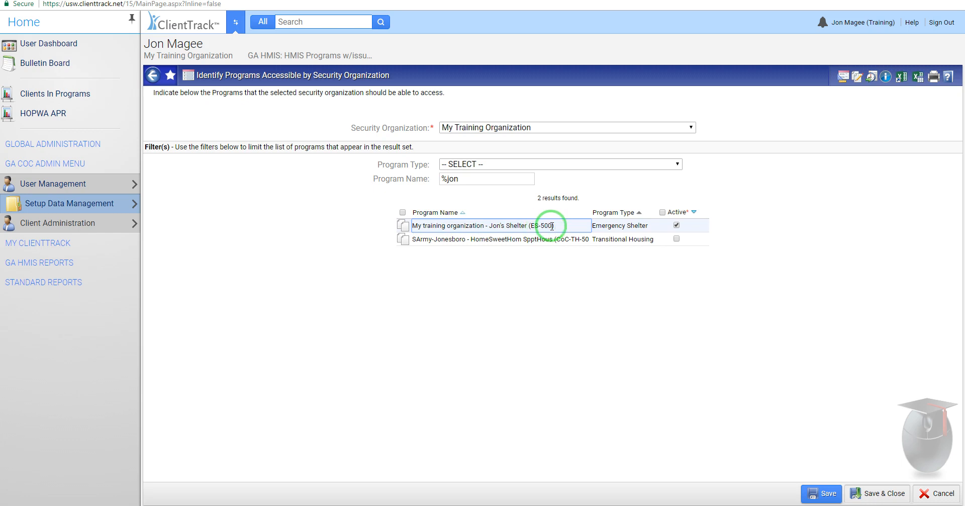
Step: Open the grants for My training organization - Jon's Shelter (ES-500) and activate MTO - Jon's Shelter ESG-ES with begin date 02/15/2018
{"action": "mouse_move", "coordinate": [400, 226]}
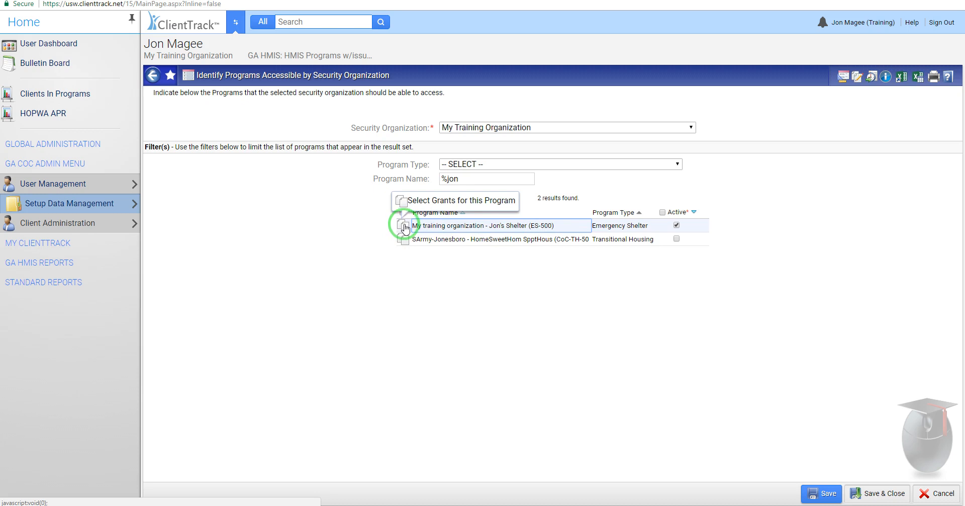
{"action": "left_click", "coordinate": [405, 229]}
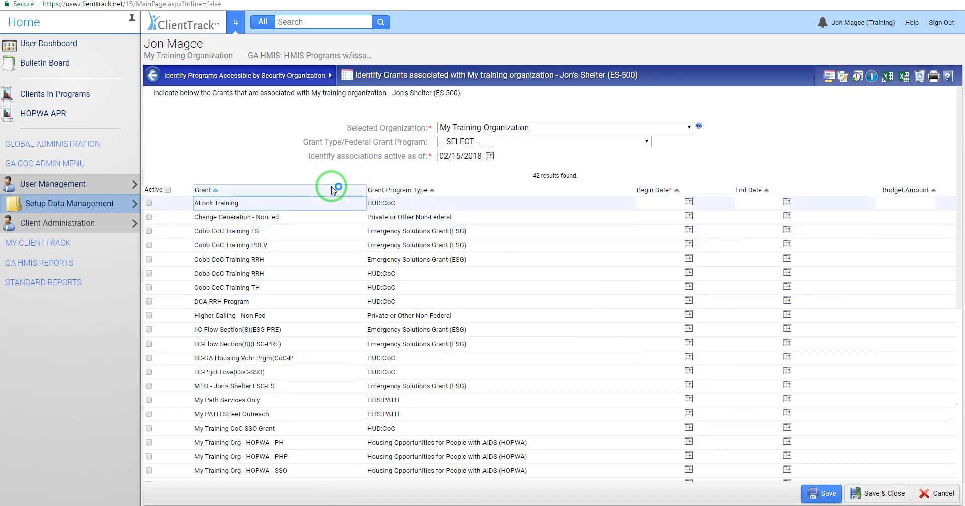
{"action": "scroll", "coordinate": [328, 428], "scroll_direction": "down", "scroll_amount": 4}
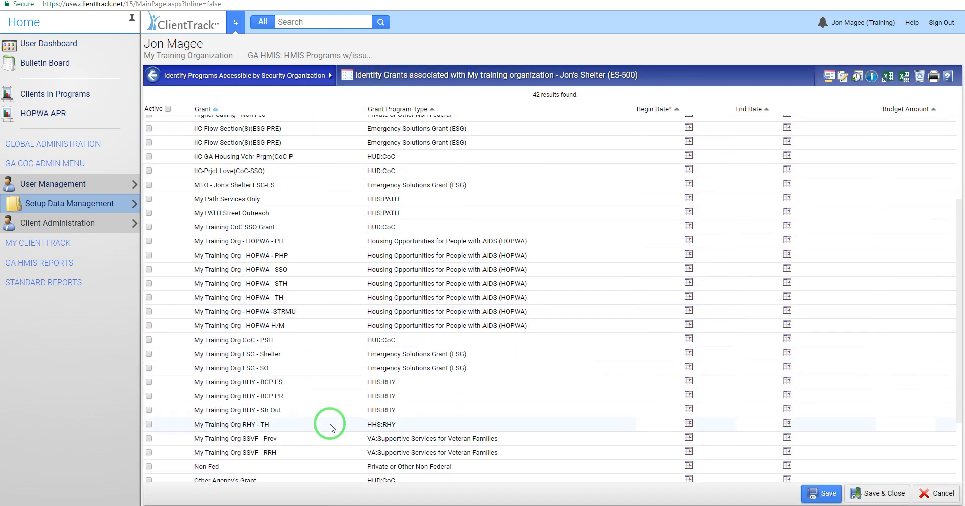
{"action": "scroll", "coordinate": [332, 427], "scroll_direction": "down", "scroll_amount": 2}
{"action": "scroll", "coordinate": [344, 428], "scroll_direction": "up", "scroll_amount": 6}
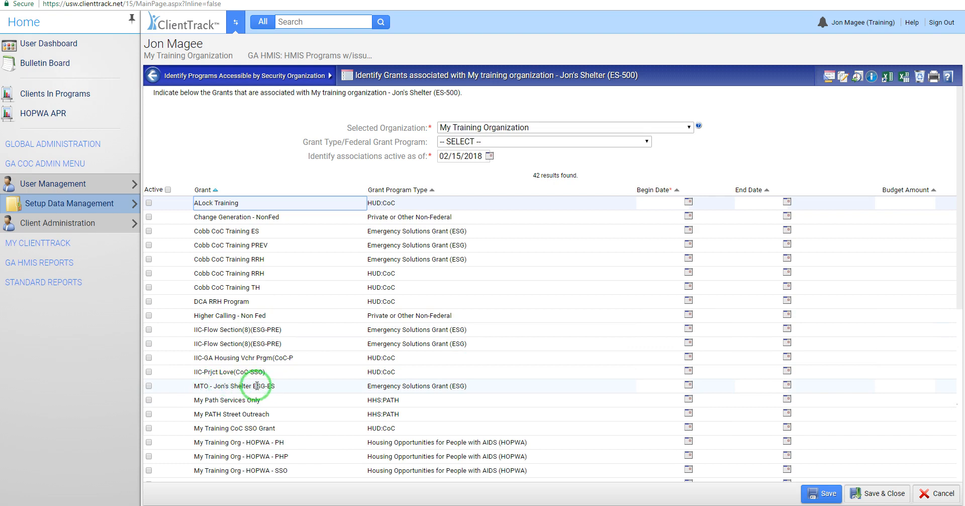
{"action": "left_click", "coordinate": [149, 386]}
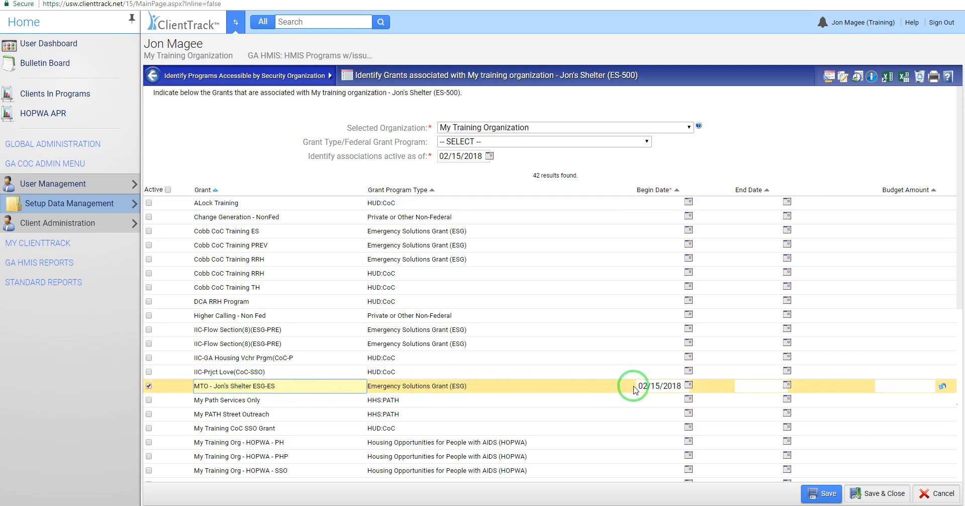
{"action": "left_click", "coordinate": [677, 386]}
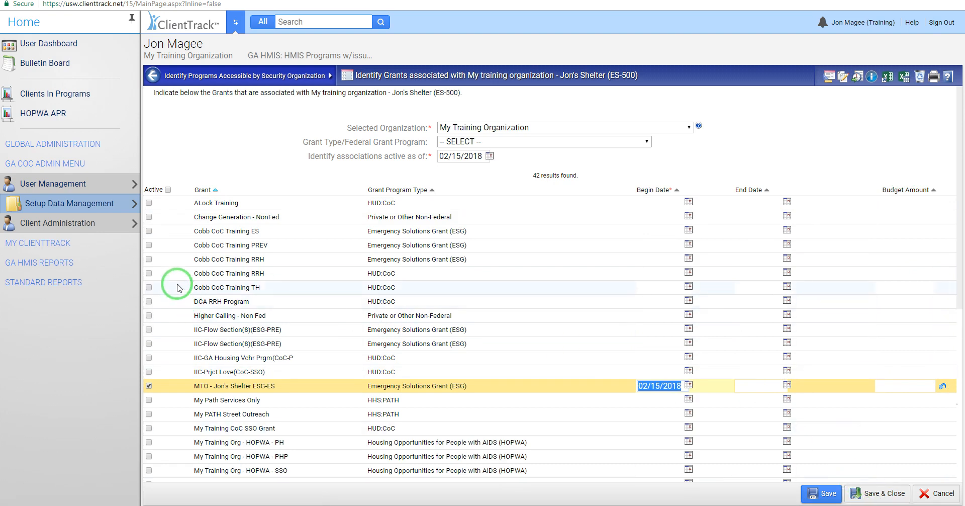
Step: Mark the HUD:CoC grant Cobb CoC Training RRH as active, clear it again, and save and close the grant associations
{"action": "left_click", "coordinate": [149, 273]}
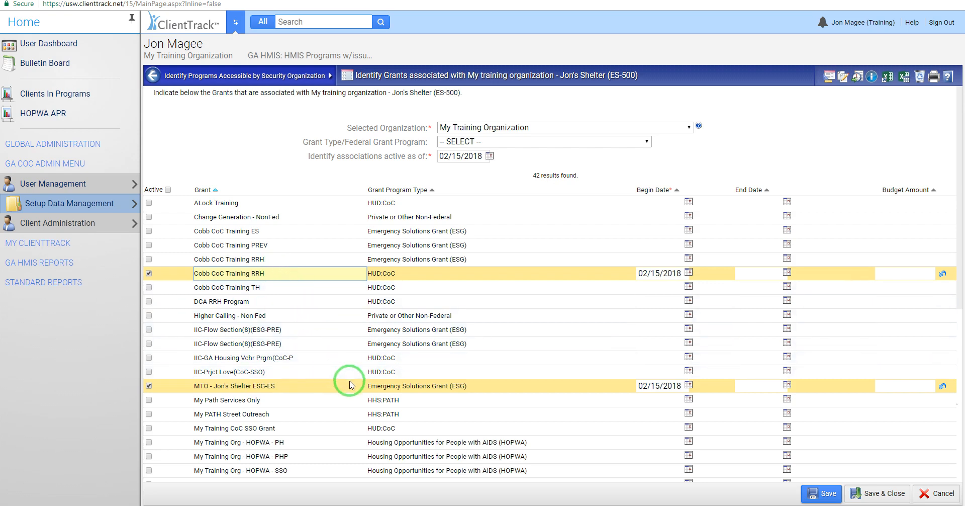
{"action": "left_click", "coordinate": [149, 275]}
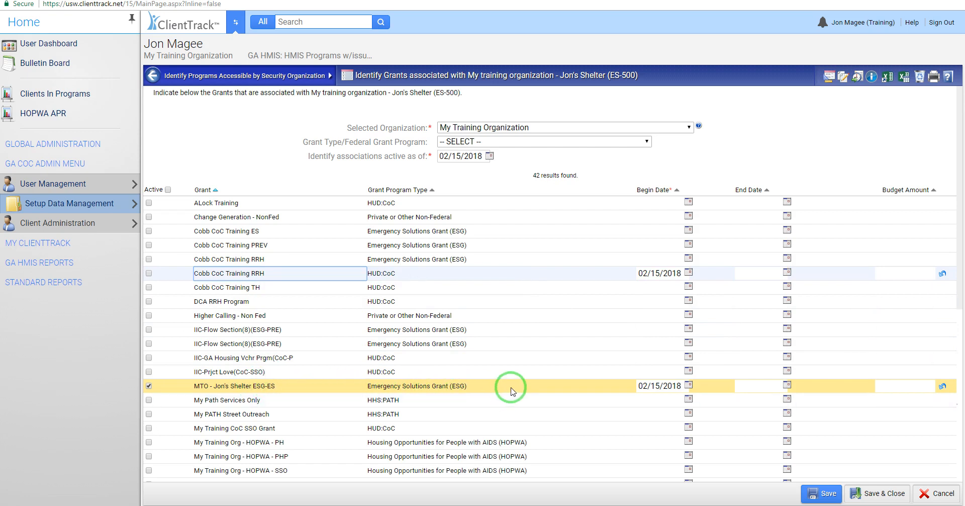
{"action": "left_click", "coordinate": [882, 495]}
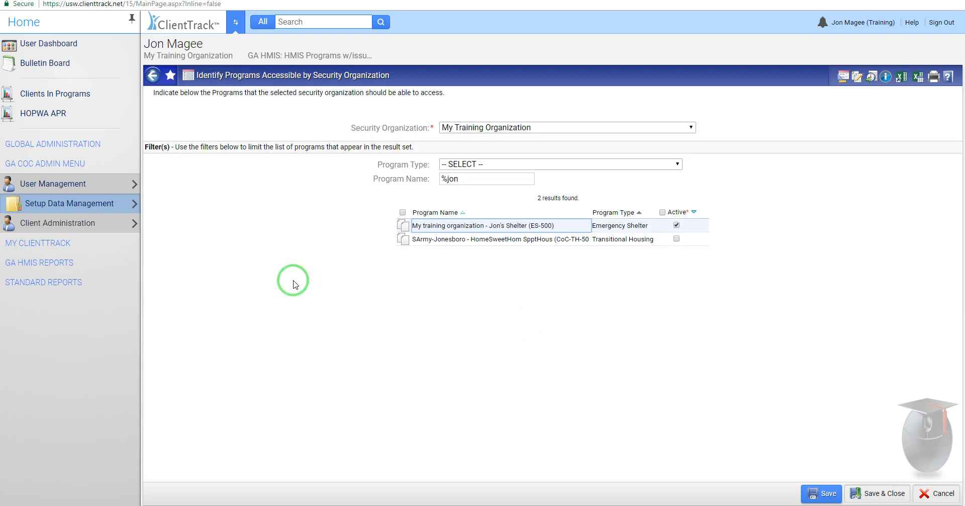
Step: Switch to the client workspace and take the current client through project intake to program enrollment, keeping the basic and family information
{"action": "left_click", "coordinate": [234, 23]}
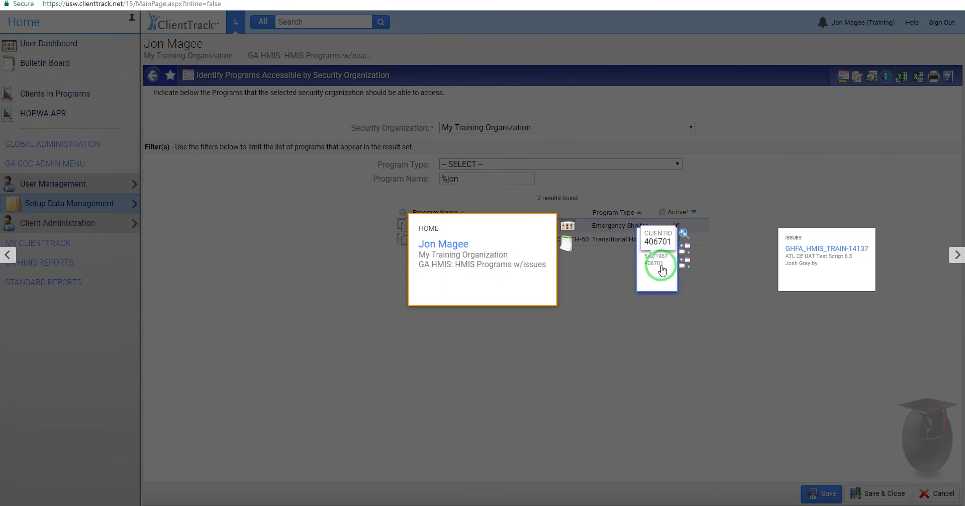
{"action": "left_click", "coordinate": [662, 270]}
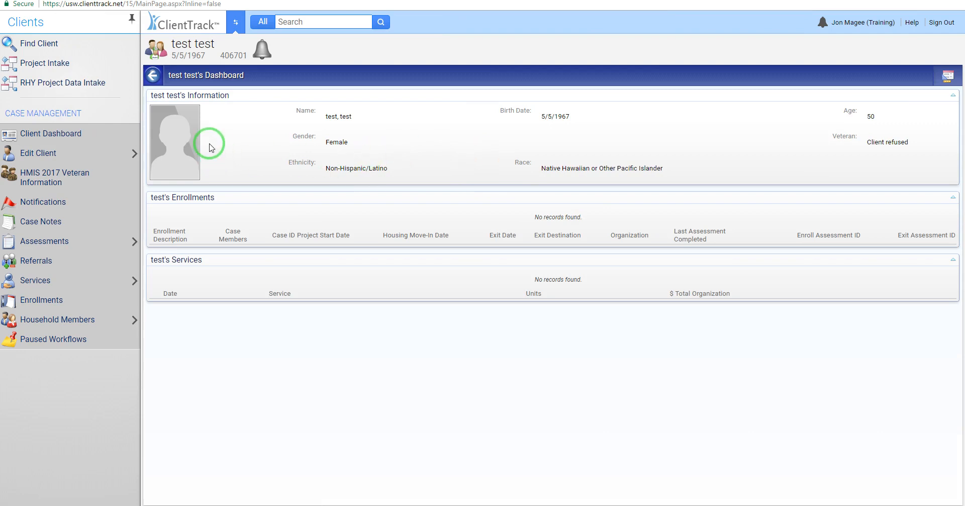
{"action": "left_click", "coordinate": [49, 63]}
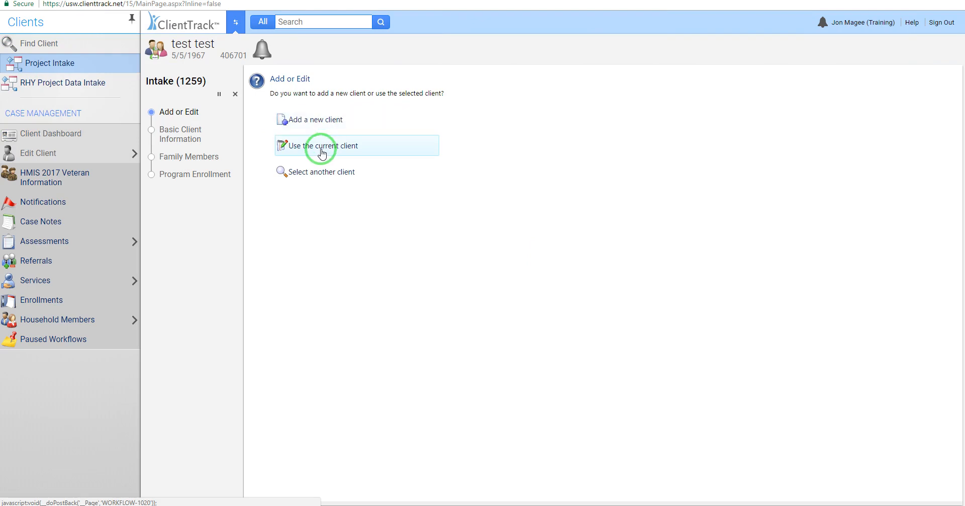
{"action": "left_click", "coordinate": [322, 151]}
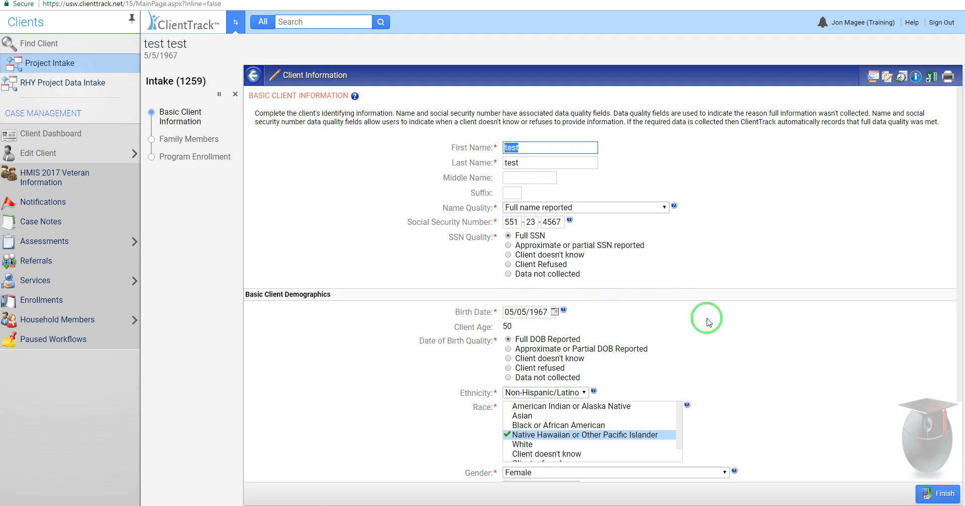
{"action": "left_click", "coordinate": [932, 496]}
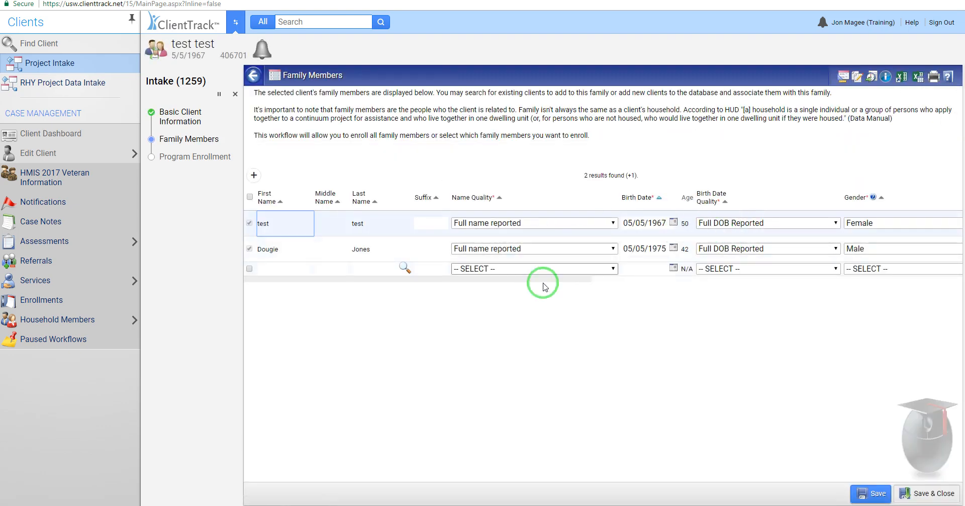
{"action": "left_click", "coordinate": [930, 493]}
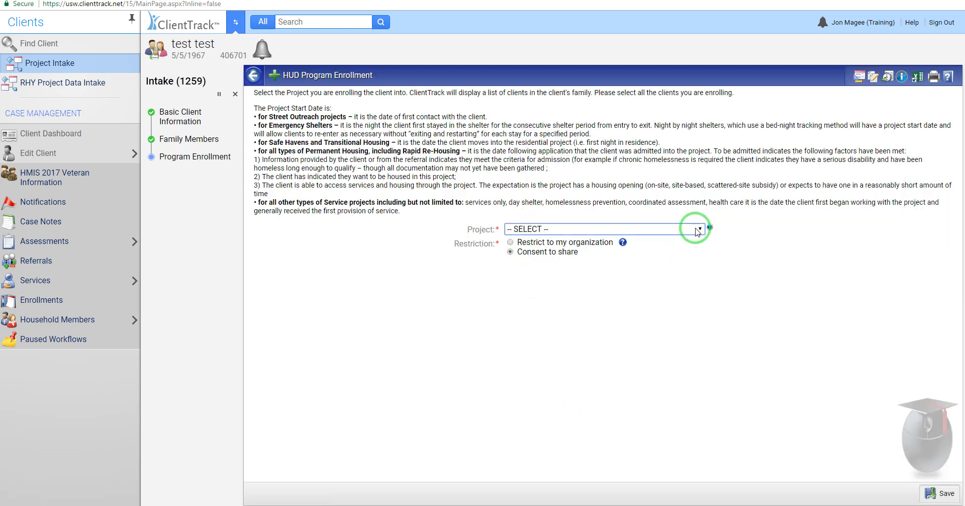
Step: Check the enrollment project list for My training organization - Jon's Shelter (ES-500) without selecting a project, and cancel the intake workflow
{"action": "left_click", "coordinate": [697, 230]}
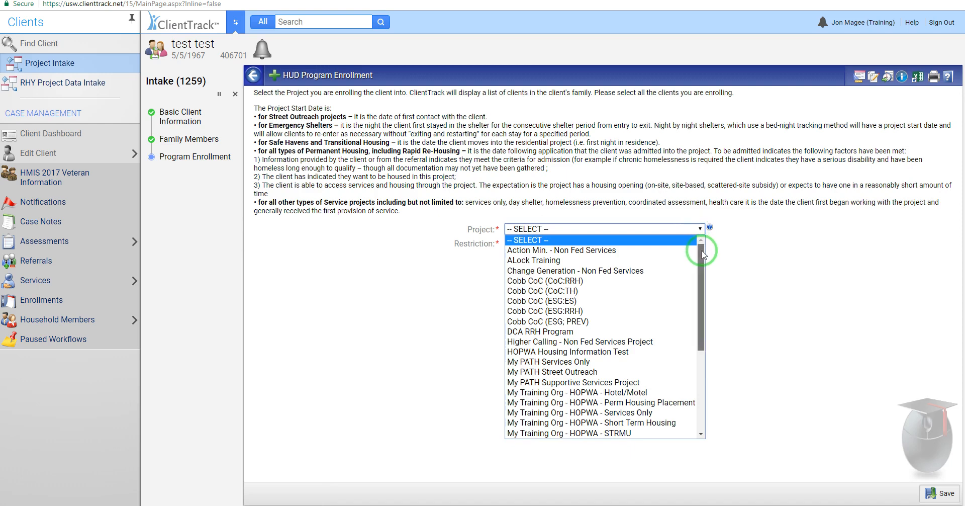
{"action": "left_click_drag", "start_coordinate": [701, 243], "coordinate": [697, 337]}
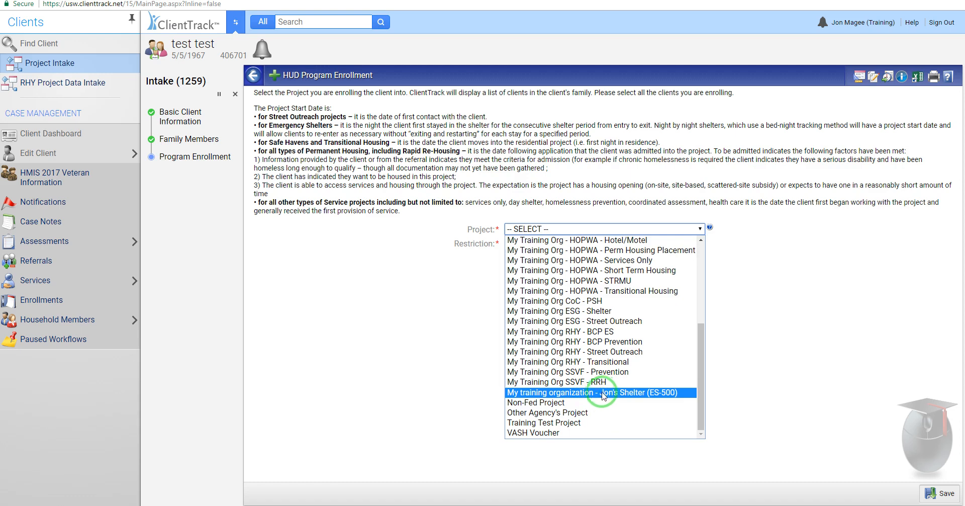
{"action": "left_click", "coordinate": [795, 359]}
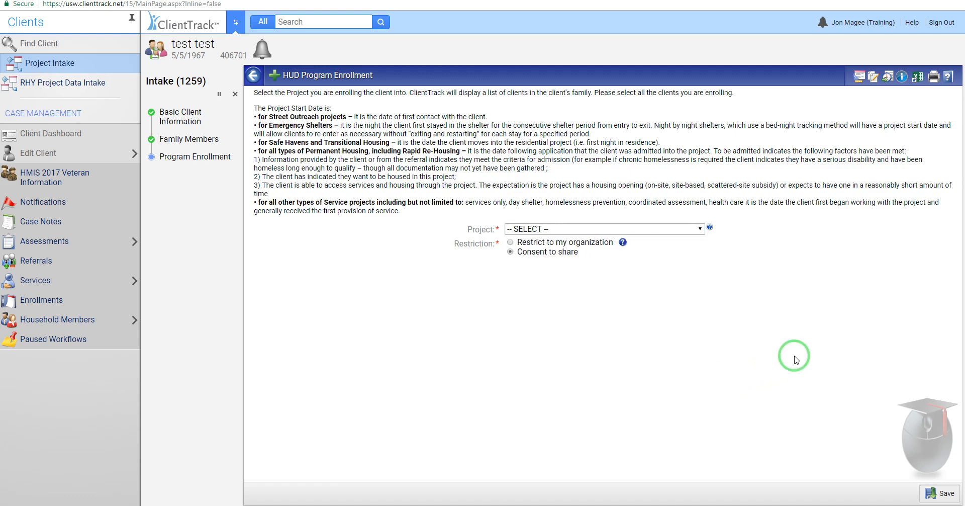
{"action": "left_click", "coordinate": [234, 94]}
{"action": "left_click", "coordinate": [562, 305]}
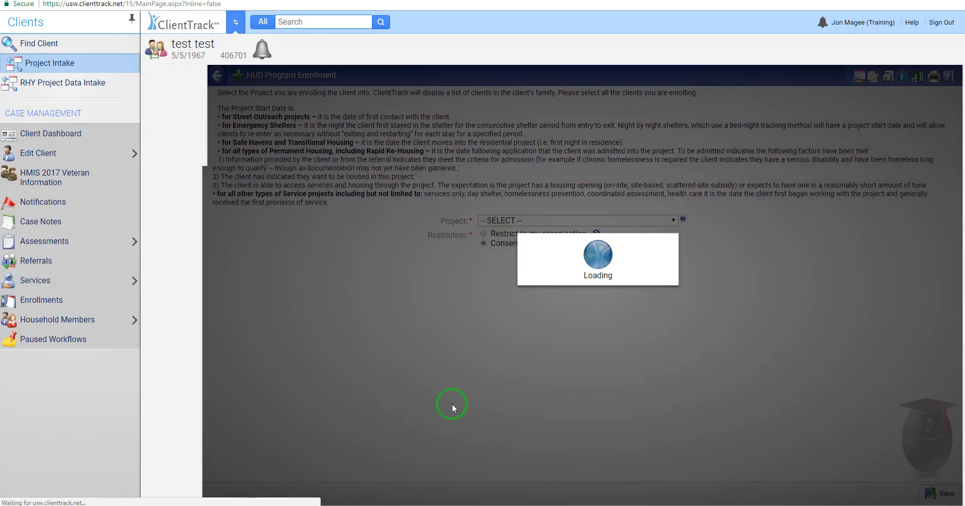